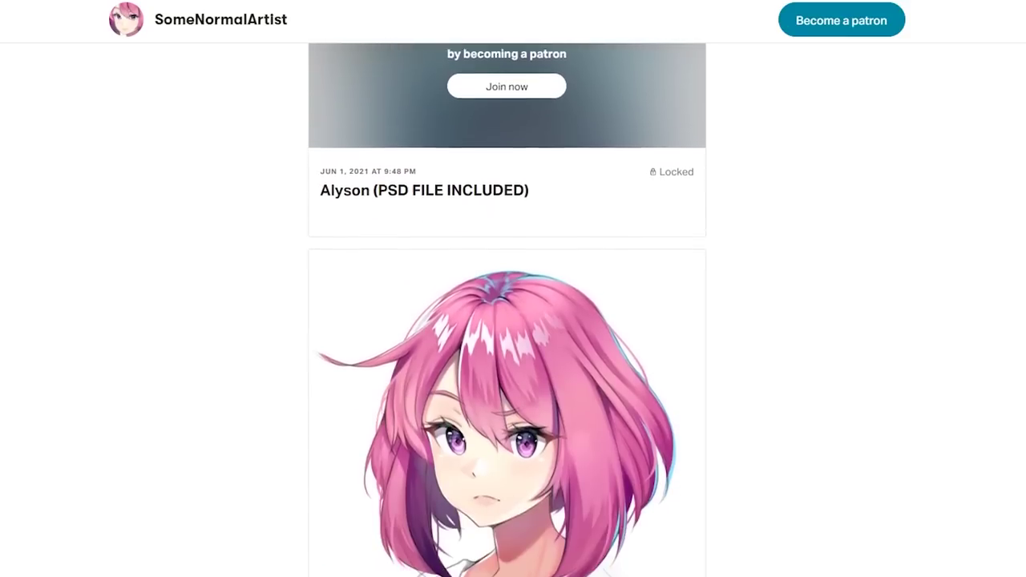
{"action": "scroll", "coordinate": [507, 310], "scroll_direction": "down", "scroll_amount": 3}
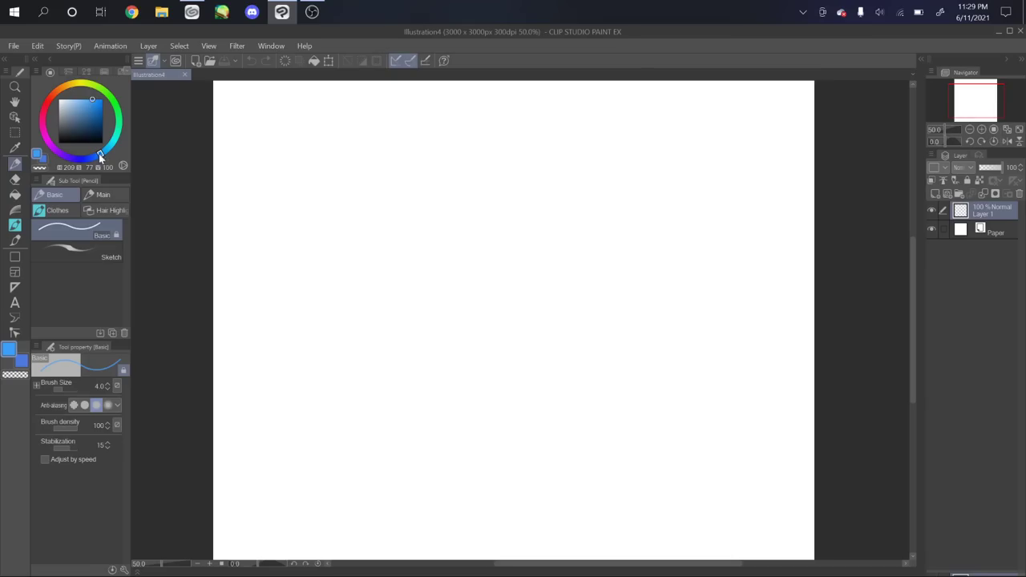
Set the drawing colour to purple and draw a straight line and four curves with stabilization at 0
{"action": "left_click_drag", "start_coordinate": [99, 153], "coordinate": [62, 154]}
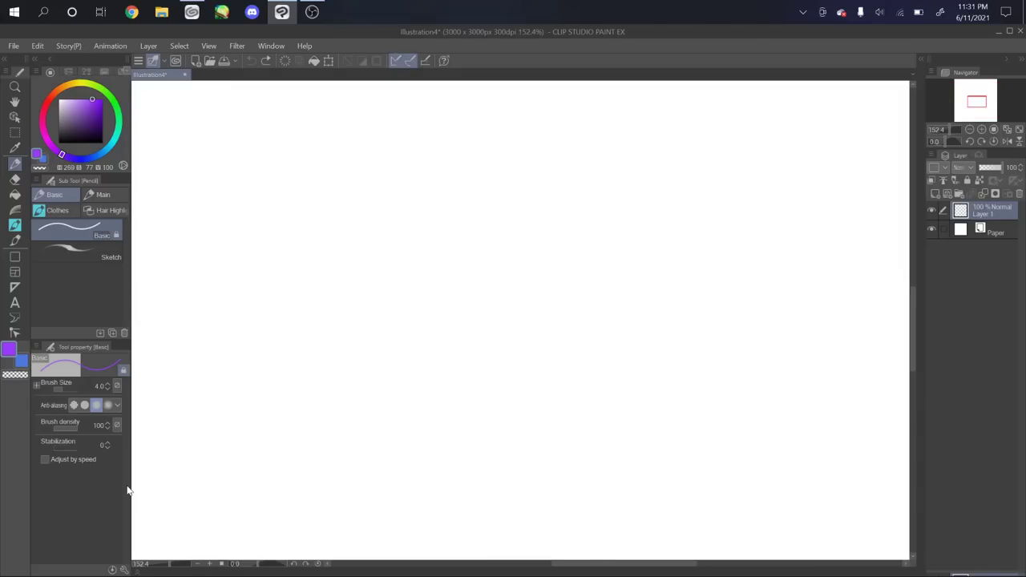
{"action": "left_click_drag", "start_coordinate": [366, 307], "coordinate": [554, 262]}
{"action": "left_click_drag", "start_coordinate": [593, 215], "coordinate": [585, 298]}
{"action": "left_click_drag", "start_coordinate": [568, 342], "coordinate": [539, 425]}
{"action": "mouse_move", "coordinate": [423, 361]}
{"action": "left_mouse_down"}
{"action": "mouse_move", "coordinate": [408, 397]}
{"action": "mouse_move", "coordinate": [491, 343]}
{"action": "left_mouse_up"}
{"action": "mouse_move", "coordinate": [426, 438]}
{"action": "left_mouse_down"}
{"action": "mouse_move", "coordinate": [441, 432]}
{"action": "mouse_move", "coordinate": [463, 486]}
{"action": "left_mouse_up"}
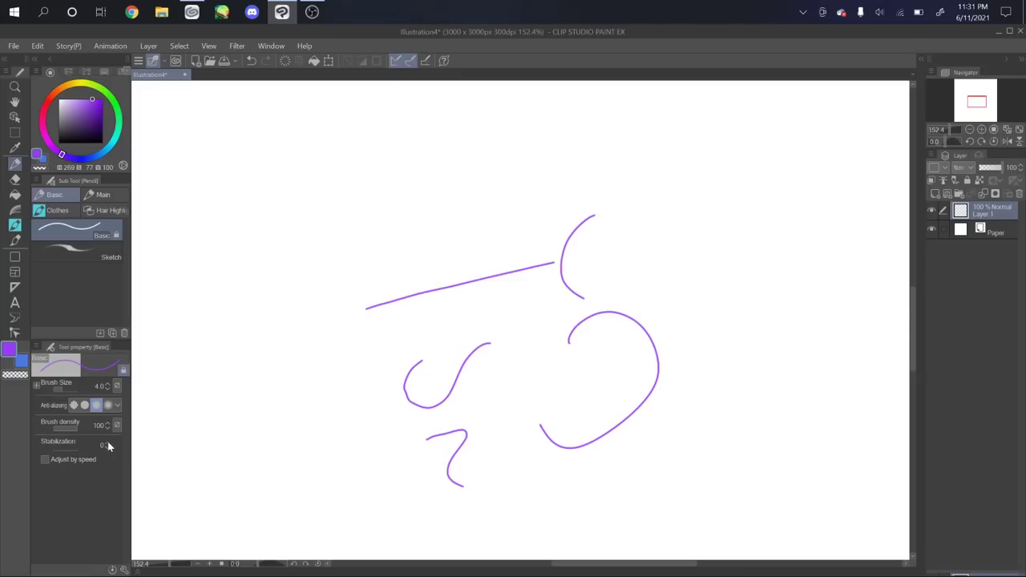
Set the pencil's stabilization to 15 and draw a second set of one line and four curves beside the first
{"action": "left_click", "coordinate": [107, 443]}
{"action": "left_click_drag", "start_coordinate": [675, 272], "coordinate": [502, 309]}
{"action": "left_click", "coordinate": [99, 445]}
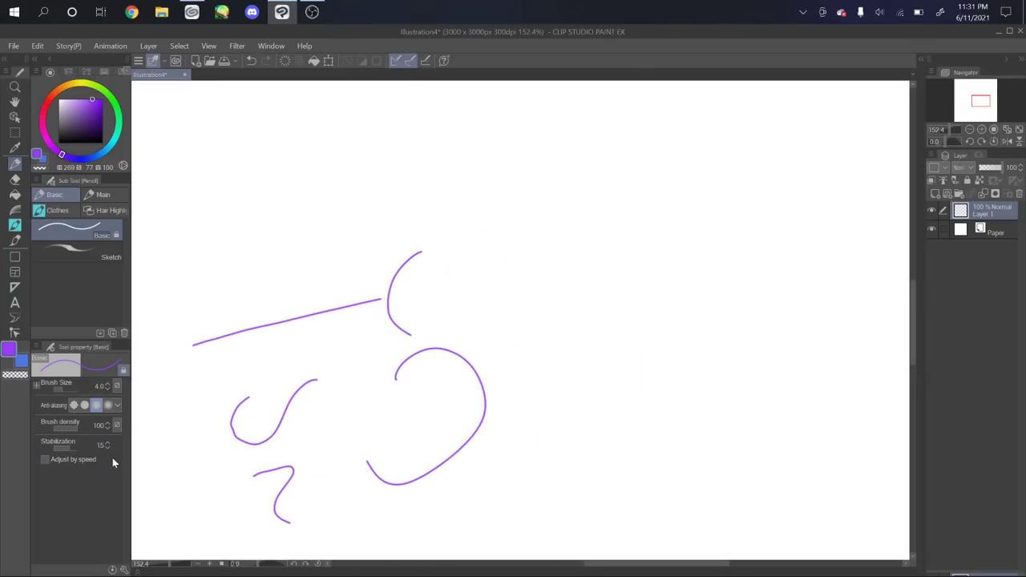
{"action": "left_click_drag", "start_coordinate": [655, 178], "coordinate": [648, 257]}
{"action": "mouse_move", "coordinate": [603, 308]}
{"action": "left_mouse_down"}
{"action": "mouse_move", "coordinate": [611, 364]}
{"action": "mouse_move", "coordinate": [667, 321]}
{"action": "left_mouse_up"}
{"action": "left_click_drag", "start_coordinate": [579, 412], "coordinate": [772, 369]}
{"action": "left_click_drag", "start_coordinate": [686, 410], "coordinate": [659, 502]}
{"action": "left_click_drag", "start_coordinate": [735, 213], "coordinate": [813, 234]}
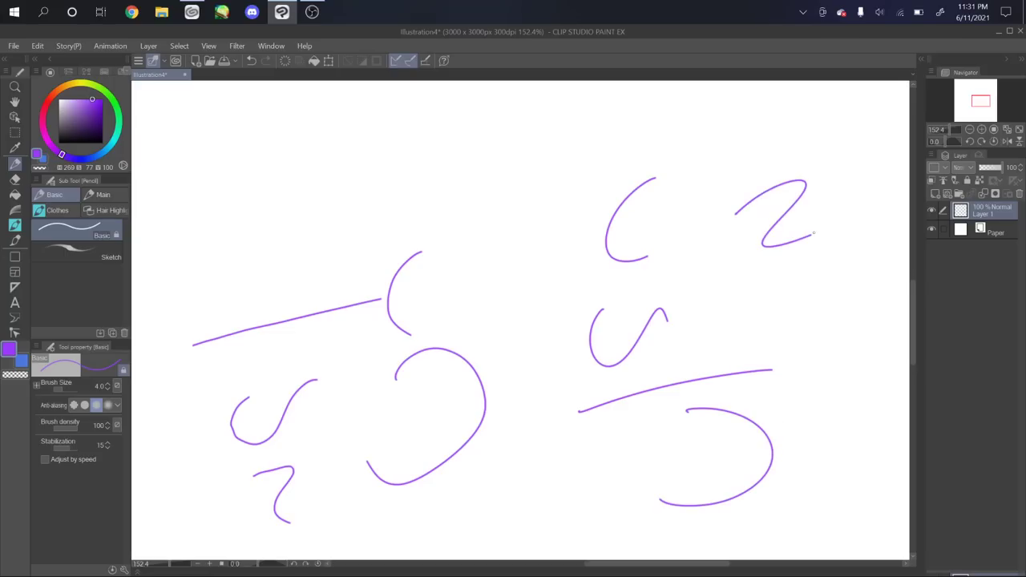
Examine both stroke sets up close to compare how smooth the unstabilized and stabilized curves are
{"action": "scroll", "coordinate": [679, 305], "scroll_direction": "up", "scroll_amount": 5}
{"action": "left_click_drag", "start_coordinate": [593, 352], "coordinate": [661, 112]}
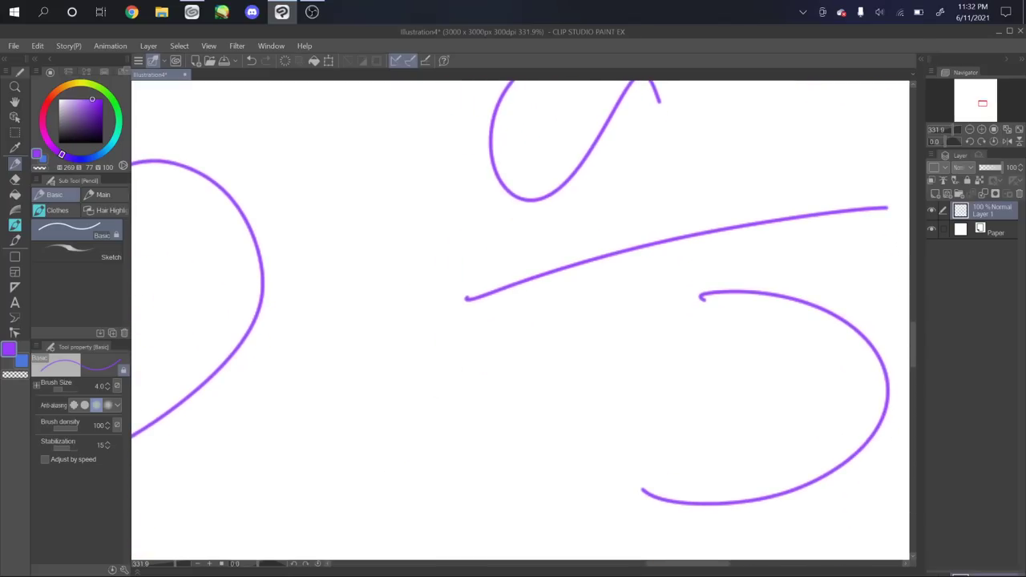
{"action": "left_click_drag", "start_coordinate": [890, 175], "coordinate": [878, 121]}
{"action": "left_click_drag", "start_coordinate": [184, 320], "coordinate": [737, 287]}
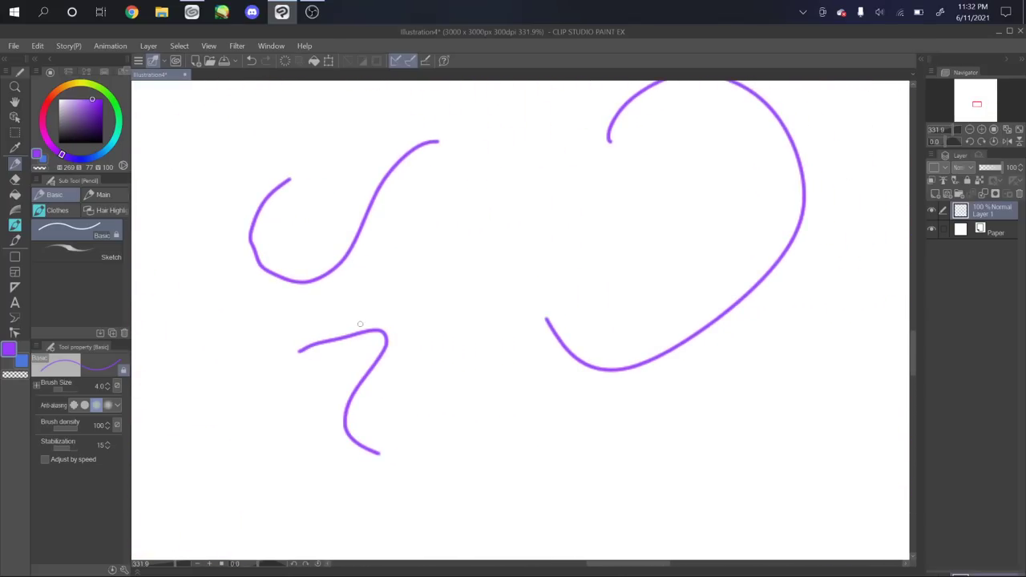
{"action": "left_click_drag", "start_coordinate": [695, 400], "coordinate": [523, 516]}
Try extra curves in the empty area between the two stroke sets, undoing them
{"action": "mouse_move", "coordinate": [660, 503]}
{"action": "left_mouse_down"}
{"action": "mouse_move", "coordinate": [733, 407]}
{"action": "mouse_move", "coordinate": [672, 422]}
{"action": "left_mouse_up"}
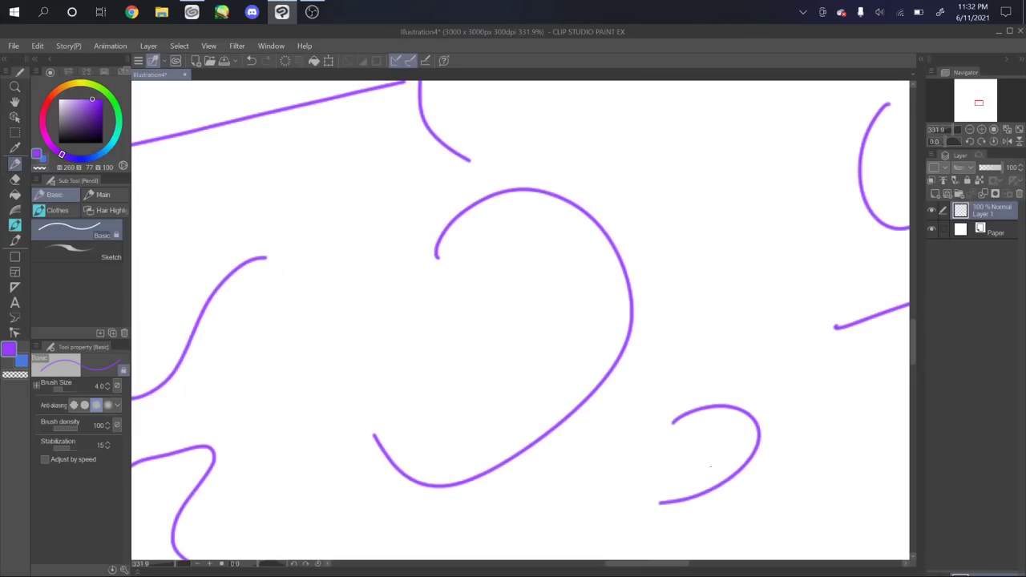
{"action": "key", "text": "ctrl+z"}
{"action": "mouse_move", "coordinate": [612, 499]}
{"action": "left_mouse_down"}
{"action": "mouse_move", "coordinate": [664, 506]}
{"action": "mouse_move", "coordinate": [750, 442]}
{"action": "mouse_move", "coordinate": [712, 377]}
{"action": "mouse_move", "coordinate": [664, 400]}
{"action": "left_mouse_up"}
{"action": "key", "text": "ctrl+z"}
{"action": "left_click_drag", "start_coordinate": [513, 241], "coordinate": [613, 476]}
{"action": "mouse_move", "coordinate": [728, 206]}
{"action": "left_mouse_down"}
{"action": "mouse_move", "coordinate": [698, 229]}
{"action": "mouse_move", "coordinate": [685, 361]}
{"action": "left_mouse_up"}
{"action": "key", "text": "ctrl+z"}
{"action": "left_click_drag", "start_coordinate": [733, 319], "coordinate": [906, 259]}
{"action": "scroll", "coordinate": [712, 431], "scroll_direction": "down", "scroll_amount": 8}
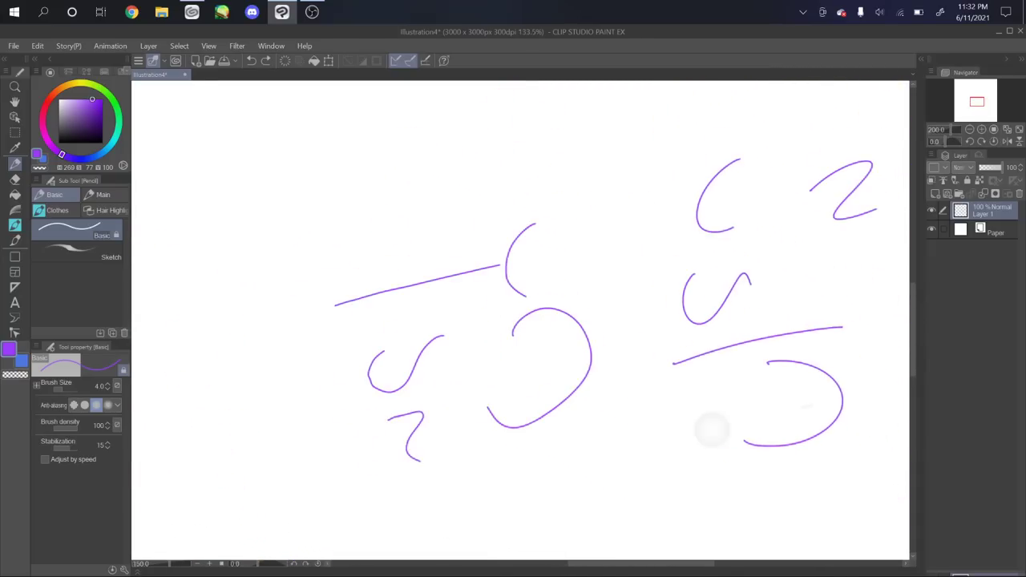
{"action": "scroll", "coordinate": [520, 320], "scroll_direction": "up", "scroll_amount": 1}
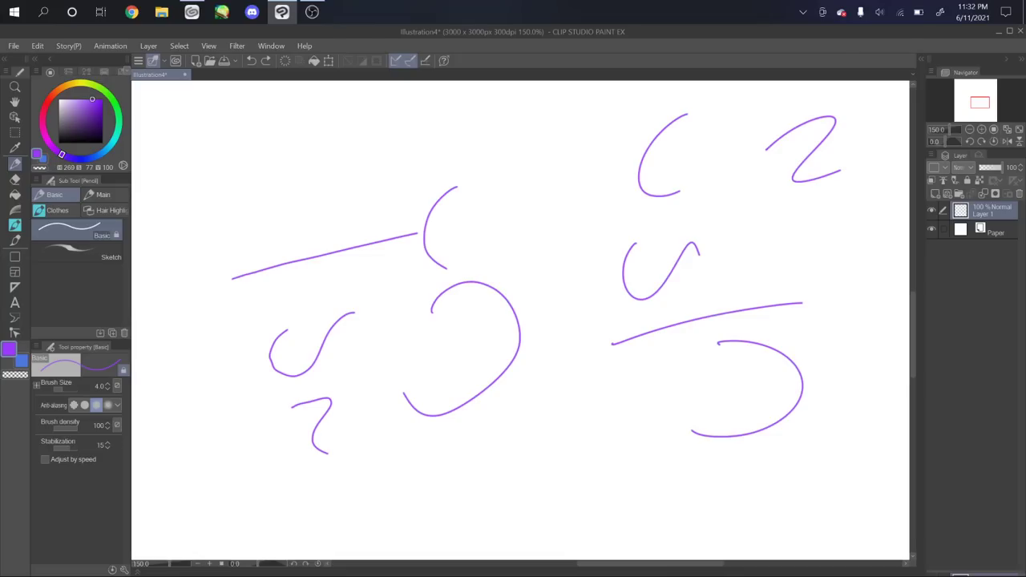
{"action": "left_click_drag", "start_coordinate": [520, 320], "coordinate": [473, 344]}
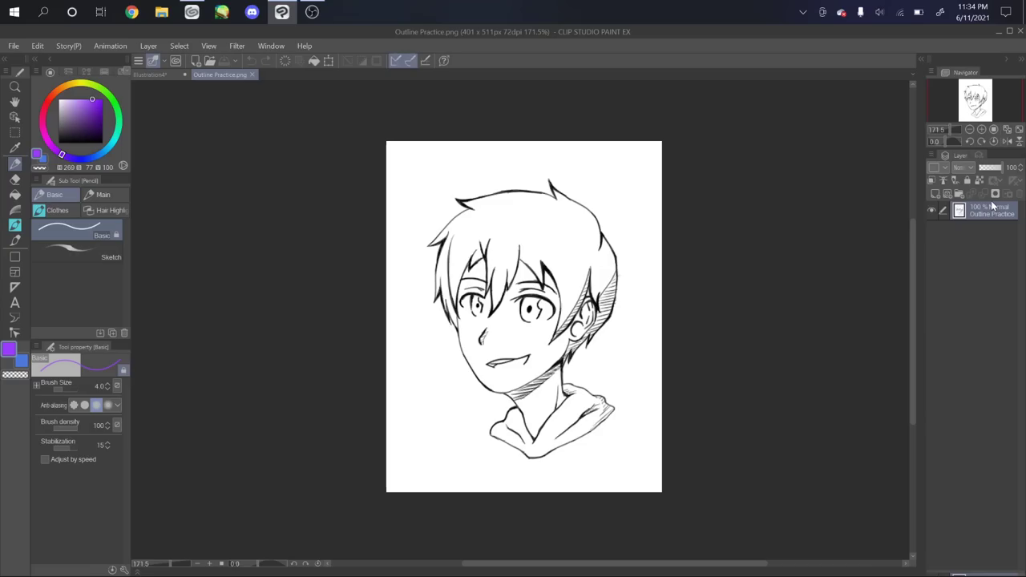
Flip the view of the Outline Practice drawing horizontally back and forth to check the face for proportion errors
{"action": "left_click", "coordinate": [1007, 142]}
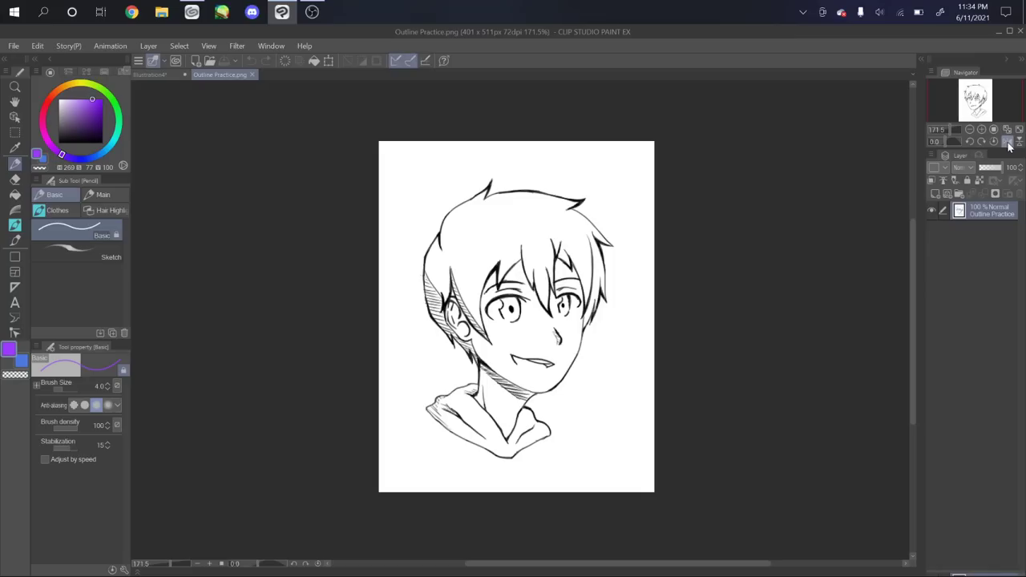
{"action": "left_click", "coordinate": [1008, 142]}
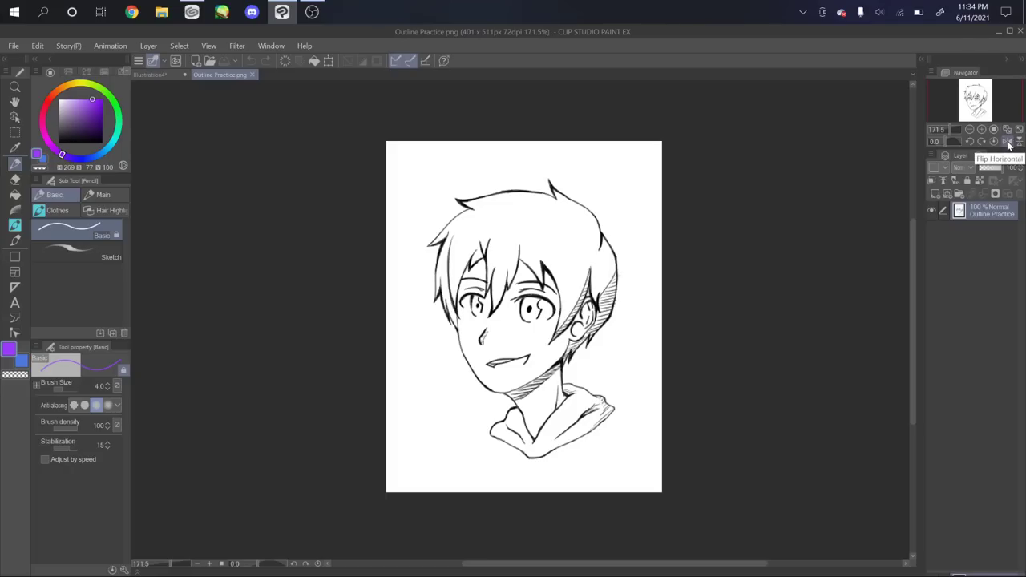
{"action": "left_click", "coordinate": [1008, 142]}
{"action": "left_click", "coordinate": [1008, 142]}
{"action": "left_click", "coordinate": [1008, 141]}
{"action": "left_click", "coordinate": [1008, 142]}
{"action": "left_click", "coordinate": [1008, 142]}
{"action": "left_click", "coordinate": [1008, 142]}
{"action": "left_click", "coordinate": [1007, 144]}
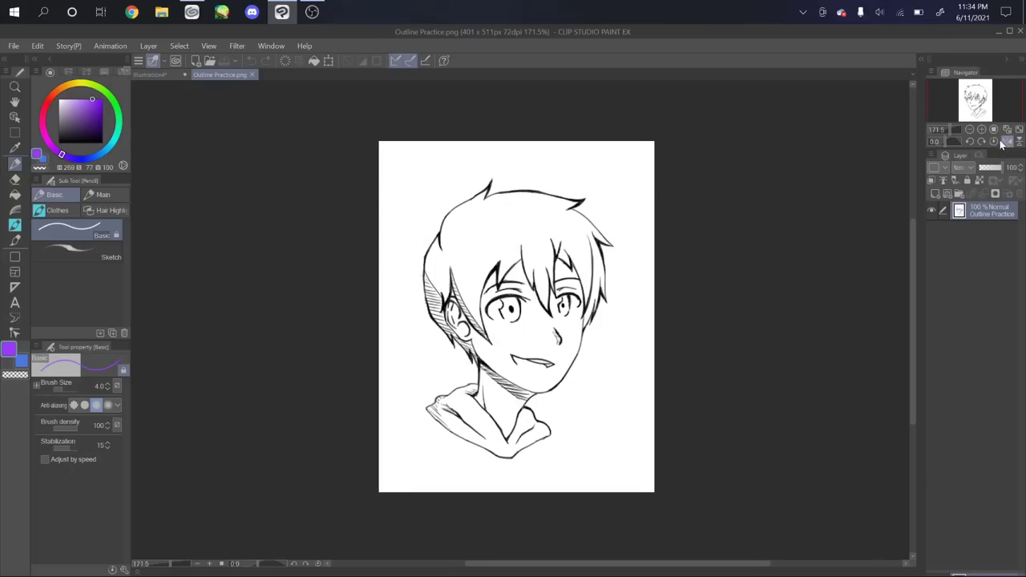
{"action": "left_click", "coordinate": [1008, 142]}
{"action": "left_click", "coordinate": [1008, 142]}
{"action": "left_click", "coordinate": [1008, 142]}
{"action": "left_click", "coordinate": [1008, 142]}
{"action": "left_click", "coordinate": [1008, 142]}
{"action": "left_click", "coordinate": [1008, 142]}
{"action": "left_click", "coordinate": [1007, 142]}
{"action": "left_click", "coordinate": [1008, 142]}
{"action": "left_click", "coordinate": [1009, 142]}
{"action": "left_click", "coordinate": [1008, 141]}
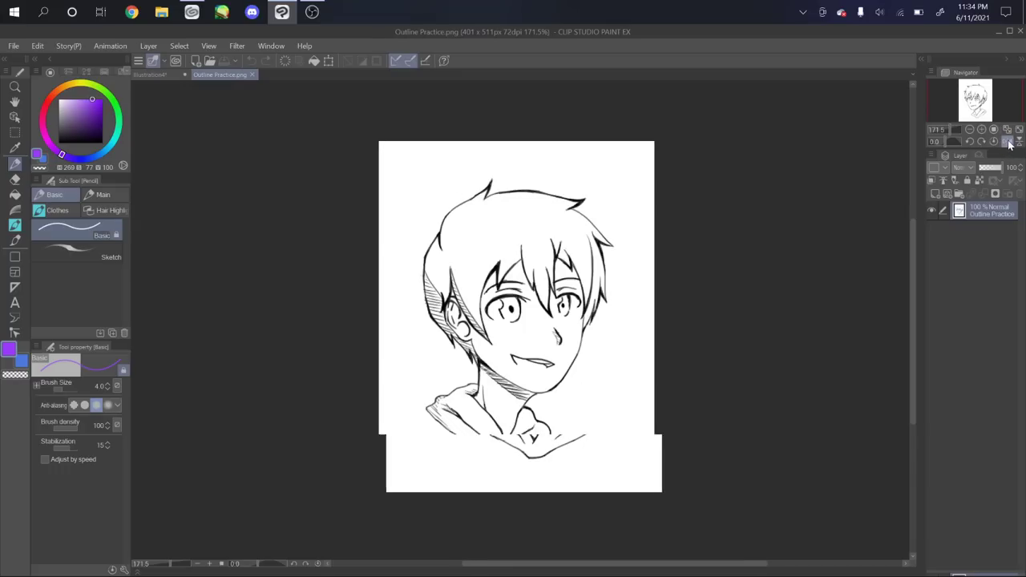
{"action": "left_click", "coordinate": [1009, 143]}
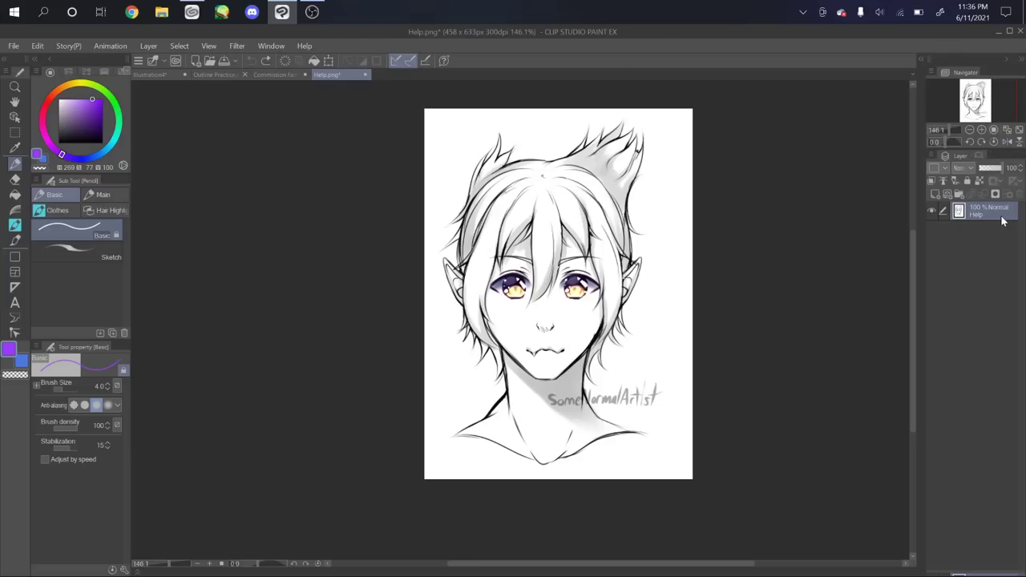
Mirror the view of the Help.png portrait, mark its face and hair tuft with test strokes, and undo the marks
{"action": "left_click", "coordinate": [1009, 143]}
{"action": "left_click_drag", "start_coordinate": [990, 96], "coordinate": [997, 100]}
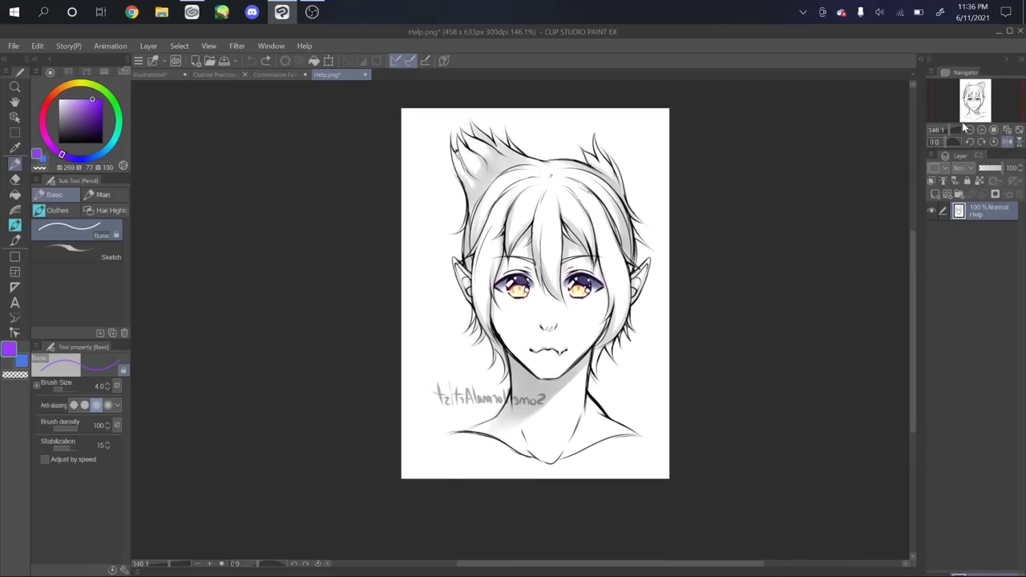
{"action": "left_click_drag", "start_coordinate": [564, 118], "coordinate": [547, 420]}
{"action": "key", "text": "ctrl+z"}
{"action": "key", "text": "ctrl+z"}
{"action": "mouse_move", "coordinate": [465, 122]}
{"action": "left_mouse_down"}
{"action": "mouse_move", "coordinate": [495, 157]}
{"action": "mouse_move", "coordinate": [499, 183]}
{"action": "left_mouse_up"}
{"action": "left_click_drag", "start_coordinate": [473, 137], "coordinate": [553, 208]}
{"action": "key", "text": "ctrl+z"}
{"action": "key", "text": "ctrl+z"}
Flip the portrait's view back and forth to compare both sides of the head, undoing a stray stroke
{"action": "left_click", "coordinate": [1006, 142]}
{"action": "left_click", "coordinate": [1006, 142]}
{"action": "left_click", "coordinate": [1007, 143]}
{"action": "left_click", "coordinate": [1007, 143]}
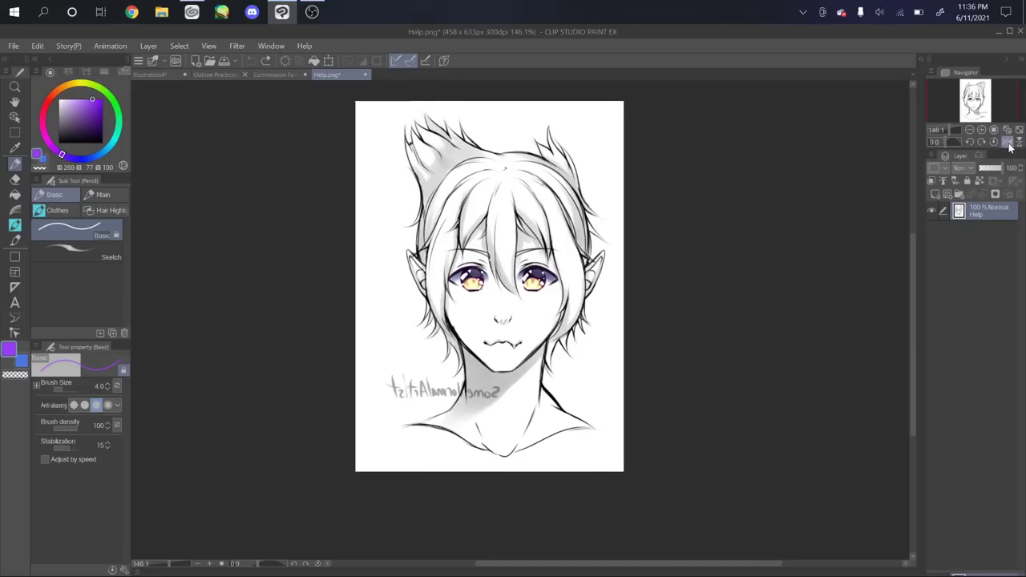
{"action": "scroll", "coordinate": [574, 286], "scroll_direction": "up", "scroll_amount": 1}
{"action": "left_click_drag", "start_coordinate": [590, 373], "coordinate": [625, 381]}
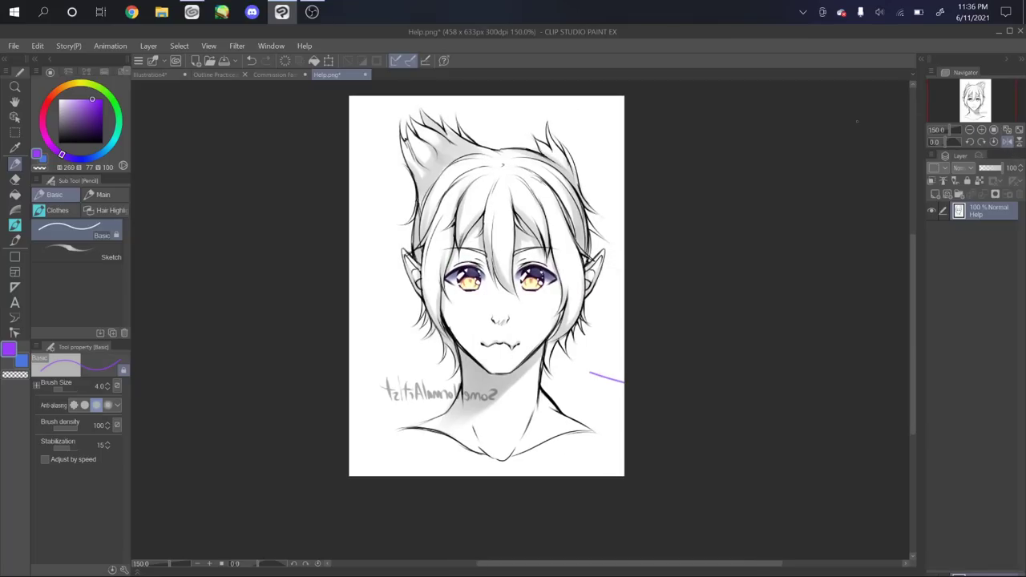
{"action": "scroll", "coordinate": [626, 343], "scroll_direction": "up", "scroll_amount": 3}
{"action": "key", "text": "ctrl+z"}
Draw a vertical centre guide through the portrait's face and a slanted line from the hair parting to the collarbone
{"action": "left_click_drag", "start_coordinate": [982, 104], "coordinate": [977, 101]}
{"action": "left_click_drag", "start_coordinate": [524, 160], "coordinate": [529, 556]}
{"action": "key", "text": "ctrl+z"}
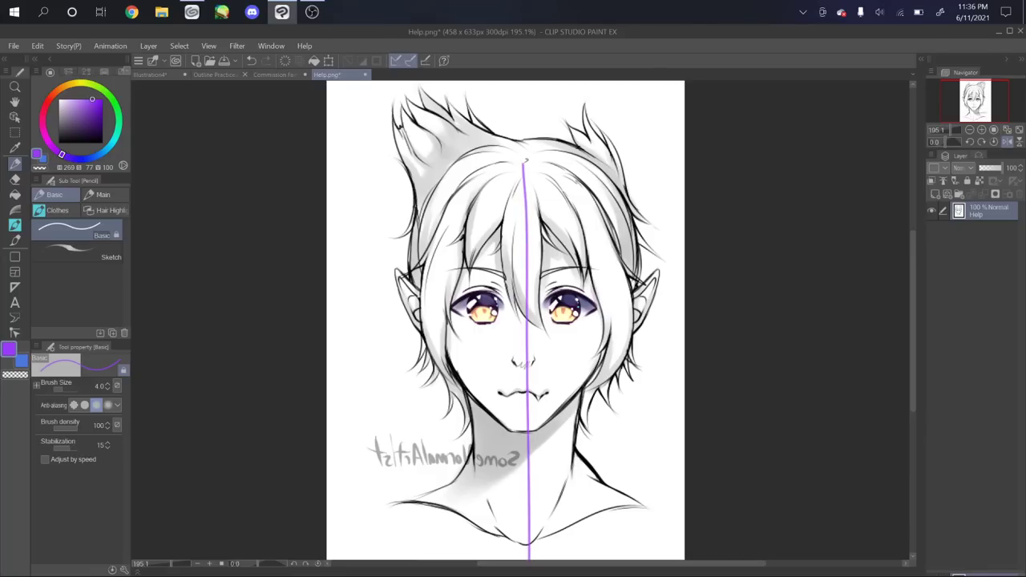
{"action": "key", "text": "ctrl+z"}
{"action": "left_click_drag", "start_coordinate": [520, 380], "coordinate": [522, 407]}
{"action": "key", "text": "ctrl+z"}
{"action": "left_click_drag", "start_coordinate": [523, 165], "coordinate": [502, 527]}
{"action": "key", "text": "ctrl+z"}
{"action": "left_click_drag", "start_coordinate": [523, 161], "coordinate": [499, 537]}
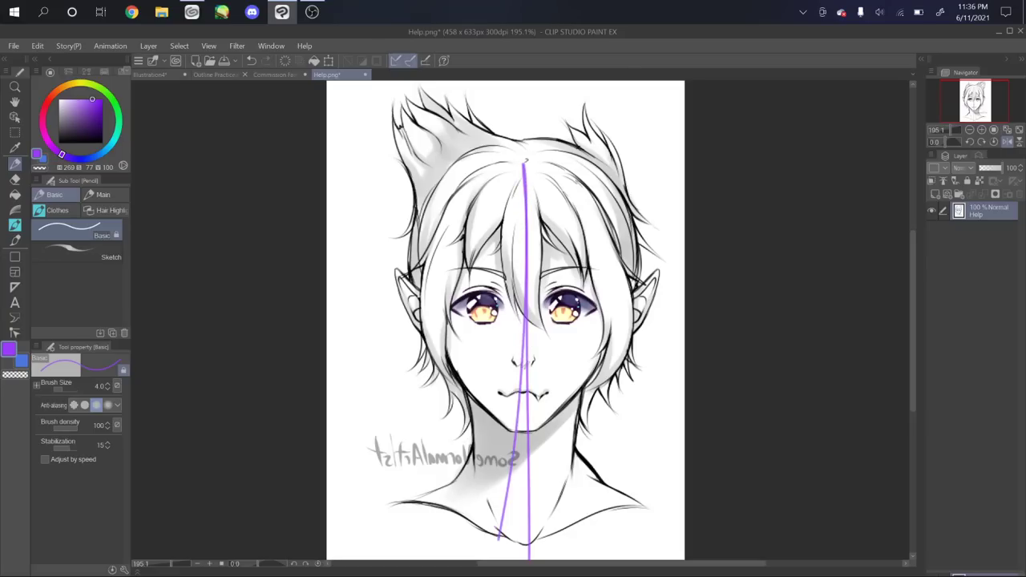
Flip the portrait's view horizontally and undo the guide lines drawn on the face
{"action": "left_click", "coordinate": [1006, 142]}
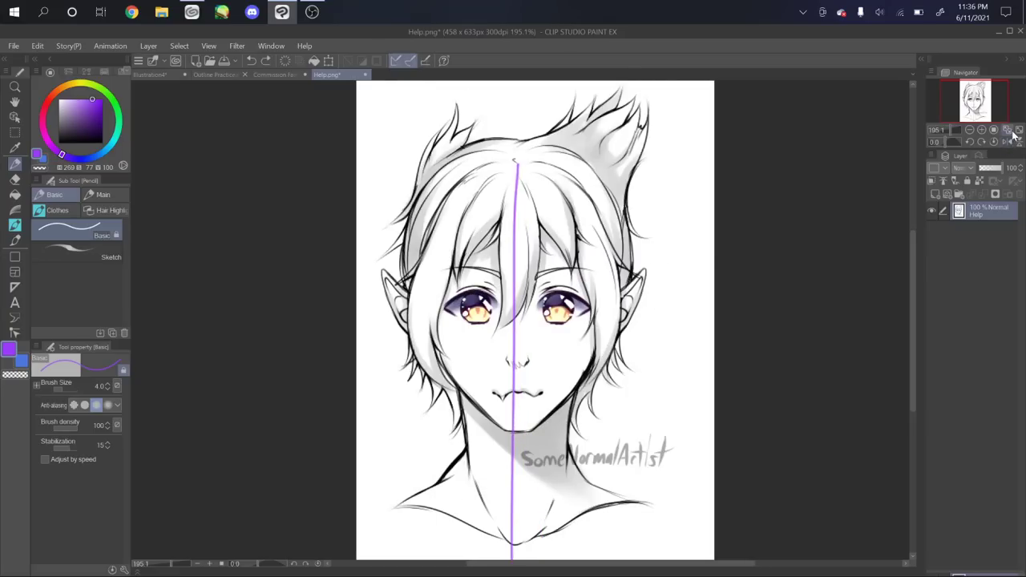
{"action": "key", "text": "ctrl+z"}
{"action": "key", "text": "ctrl+z"}
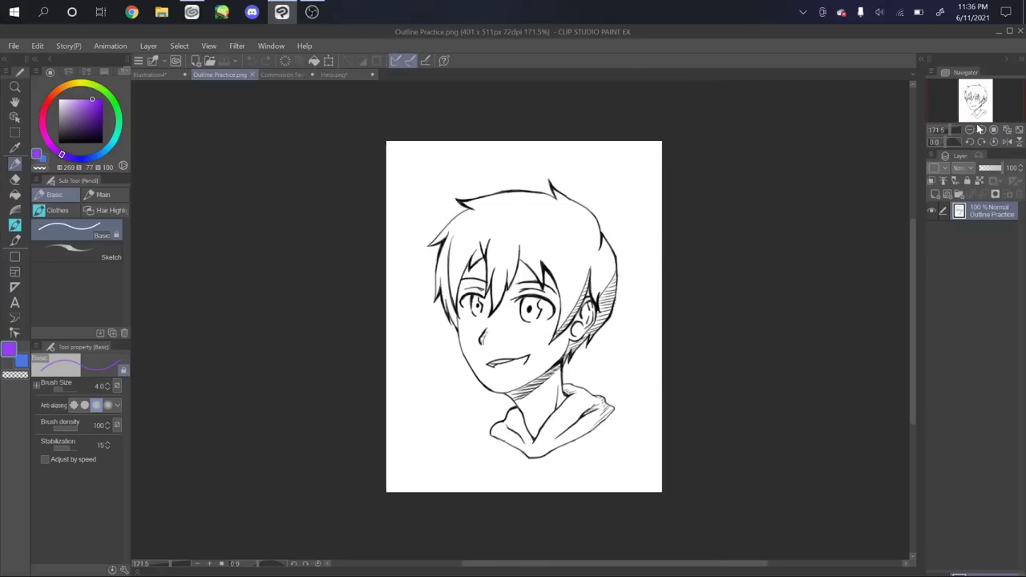
Mirror the view of the Outline Practice drawing, circle the eyes as a test, and undo the circles
{"action": "left_click_drag", "start_coordinate": [955, 131], "coordinate": [952, 130]}
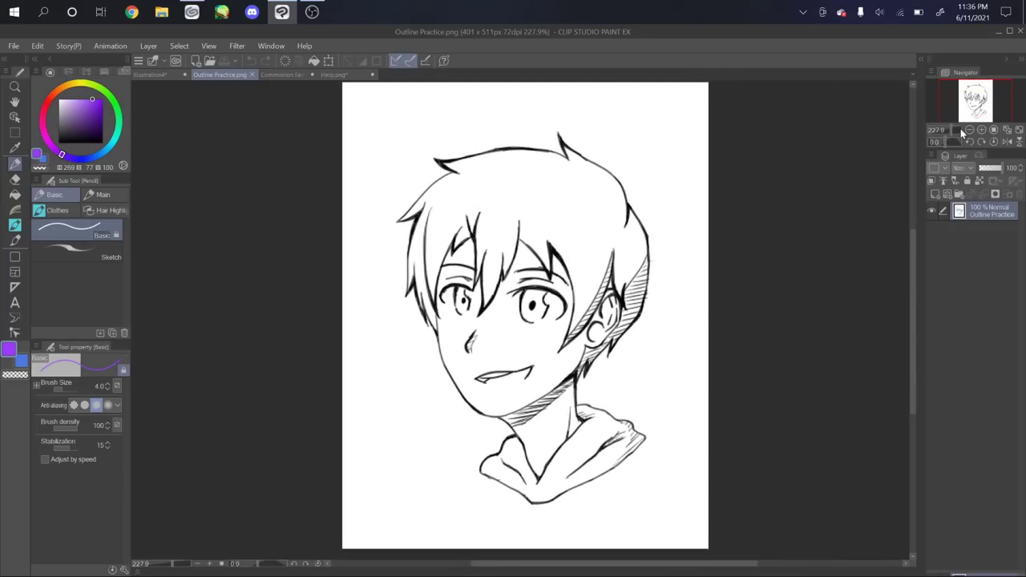
{"action": "left_click", "coordinate": [1006, 141]}
{"action": "left_click_drag", "start_coordinate": [583, 282], "coordinate": [593, 285]}
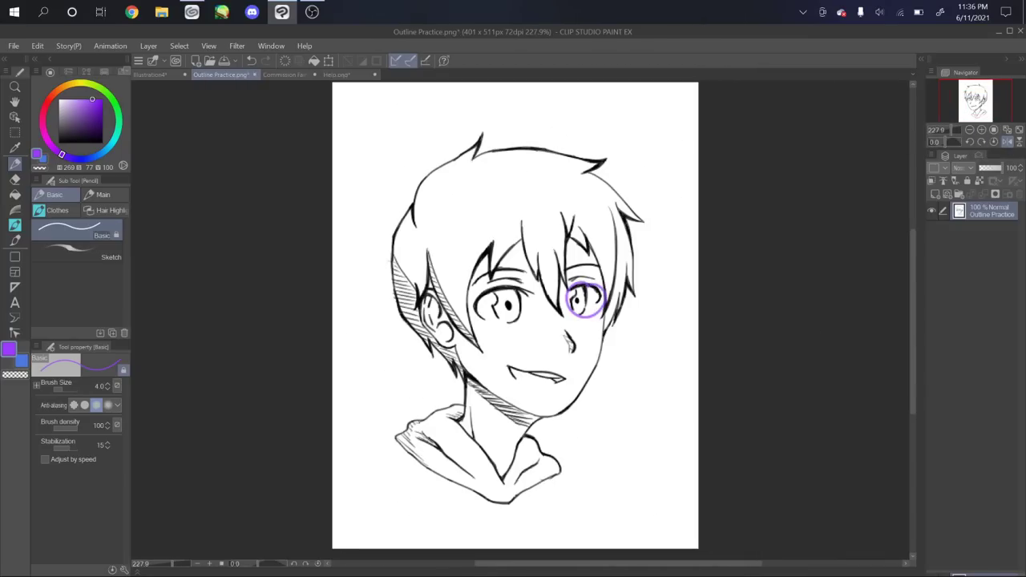
{"action": "mouse_move", "coordinate": [521, 292]}
{"action": "left_mouse_down"}
{"action": "mouse_move", "coordinate": [473, 311]}
{"action": "mouse_move", "coordinate": [521, 293]}
{"action": "left_mouse_up"}
{"action": "key", "text": "ctrl+z"}
{"action": "key", "text": "ctrl+z"}
Lasso the character's far eye in the Outline Practice drawing and scale it to 111% in width and height
{"action": "left_click", "coordinate": [16, 133]}
{"action": "left_click", "coordinate": [100, 243]}
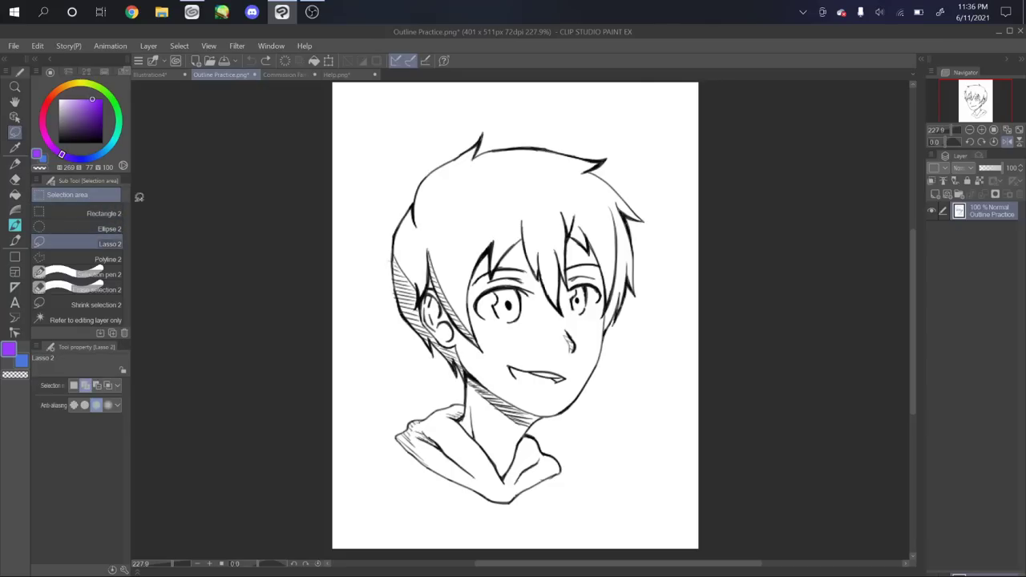
{"action": "mouse_move", "coordinate": [596, 313]}
{"action": "left_mouse_down"}
{"action": "mouse_move", "coordinate": [570, 305]}
{"action": "mouse_move", "coordinate": [570, 281]}
{"action": "mouse_move", "coordinate": [602, 281]}
{"action": "mouse_move", "coordinate": [605, 306]}
{"action": "left_mouse_up"}
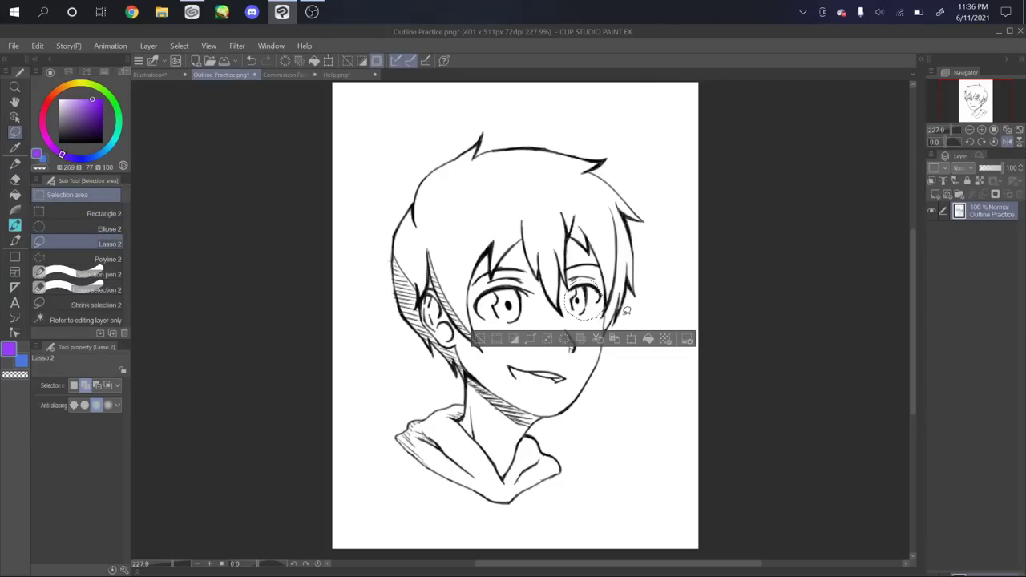
{"action": "left_click", "coordinate": [626, 339]}
{"action": "left_click_drag", "start_coordinate": [566, 337], "coordinate": [601, 308]}
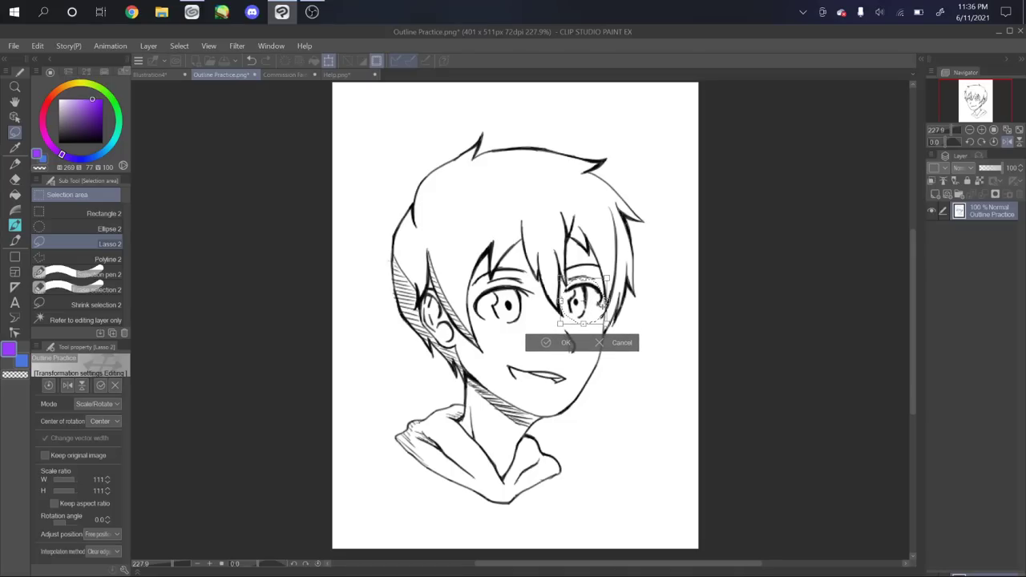
{"action": "left_click", "coordinate": [565, 342]}
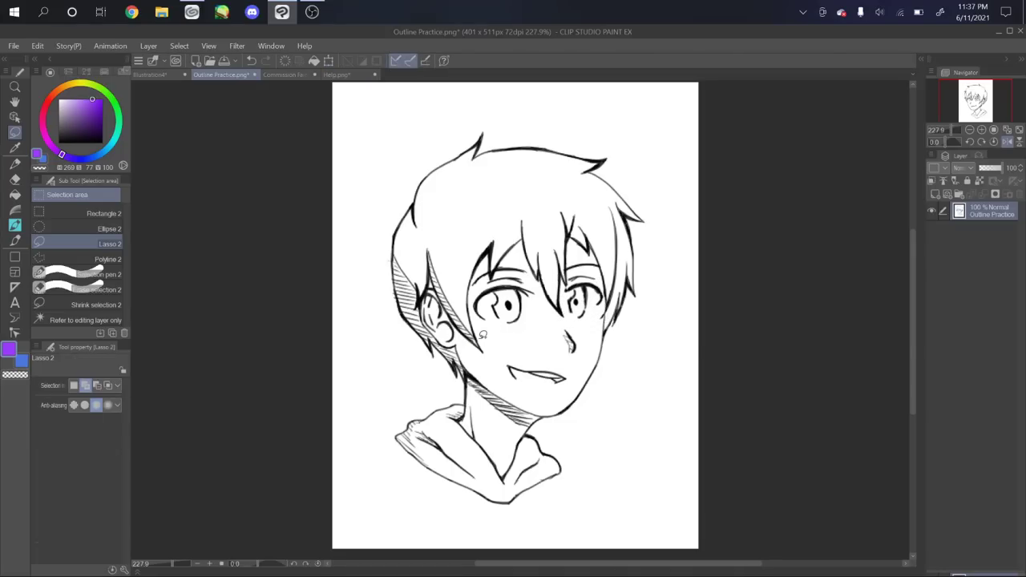
Flip the Outline Practice view horizontally back and forth to check the scaled eye
{"action": "left_click", "coordinate": [1007, 142]}
{"action": "left_click", "coordinate": [1005, 141]}
{"action": "left_click", "coordinate": [1006, 142]}
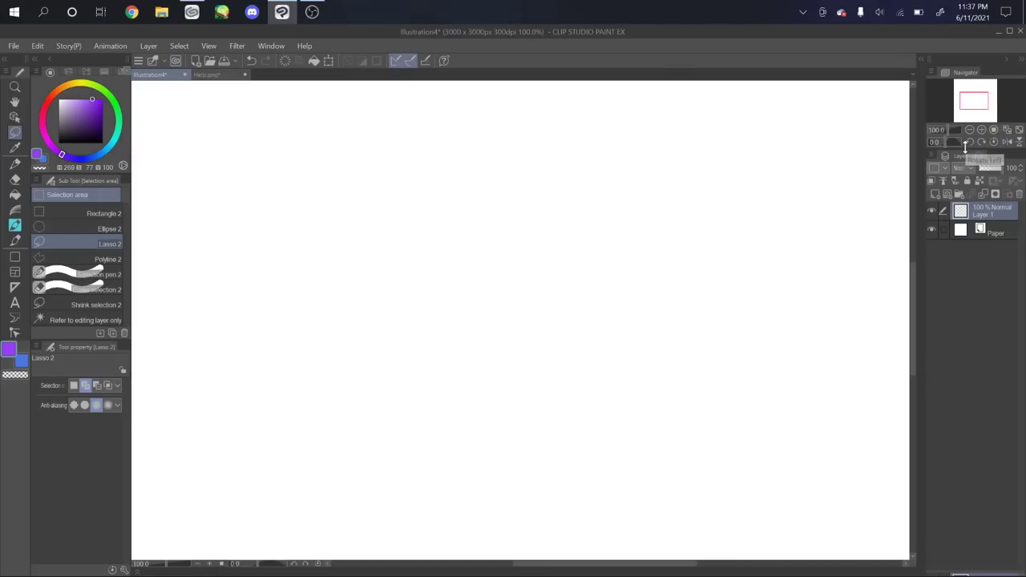
Switch to the Help.png portrait and flip its view horizontally back and forth to examine the face's symmetry
{"action": "key", "text": "ctrl+a"}
{"action": "left_click", "coordinate": [216, 78]}
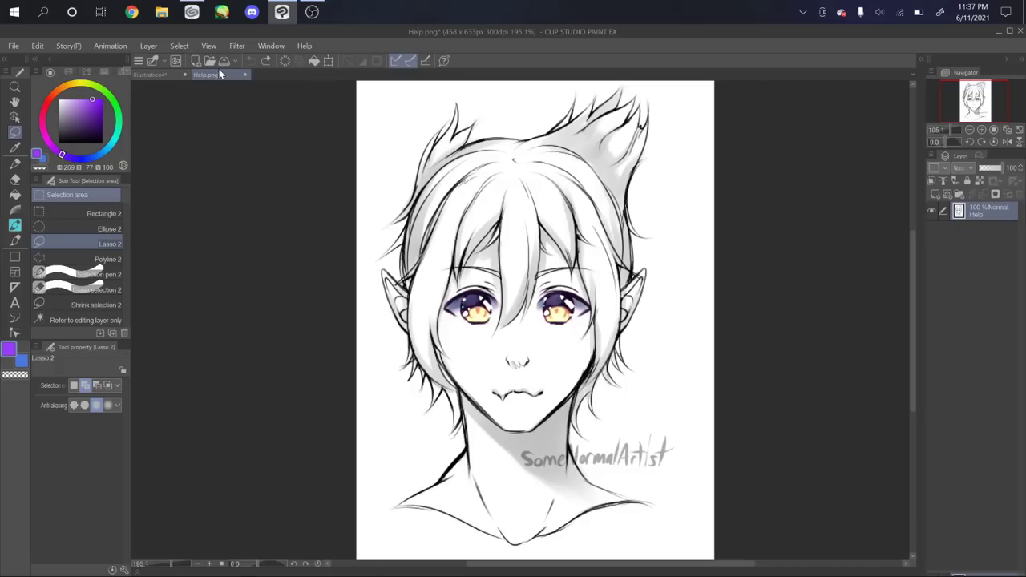
{"action": "left_click", "coordinate": [1009, 141]}
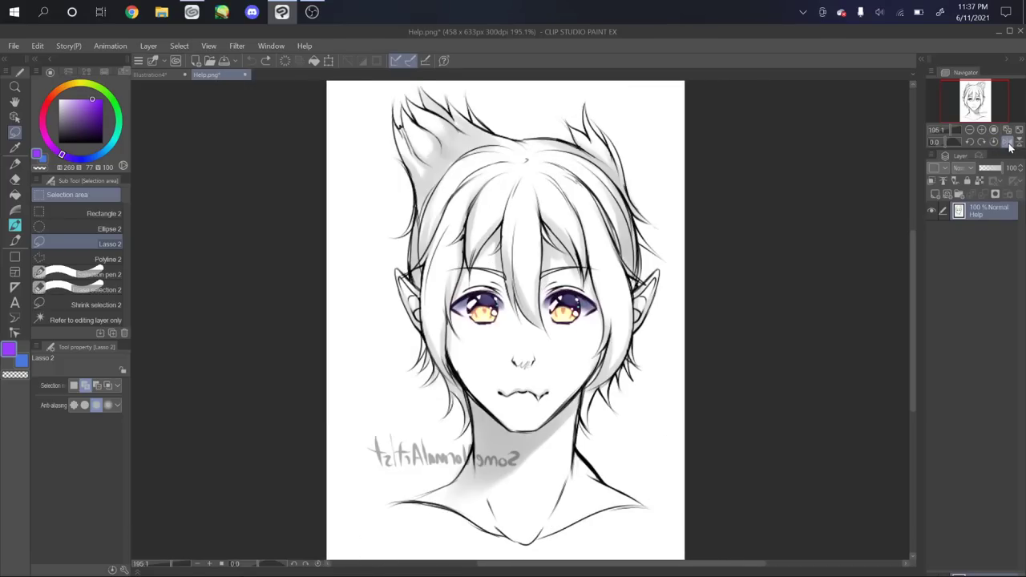
{"action": "left_click", "coordinate": [1009, 143]}
{"action": "left_click", "coordinate": [1009, 143]}
{"action": "left_click", "coordinate": [1008, 143]}
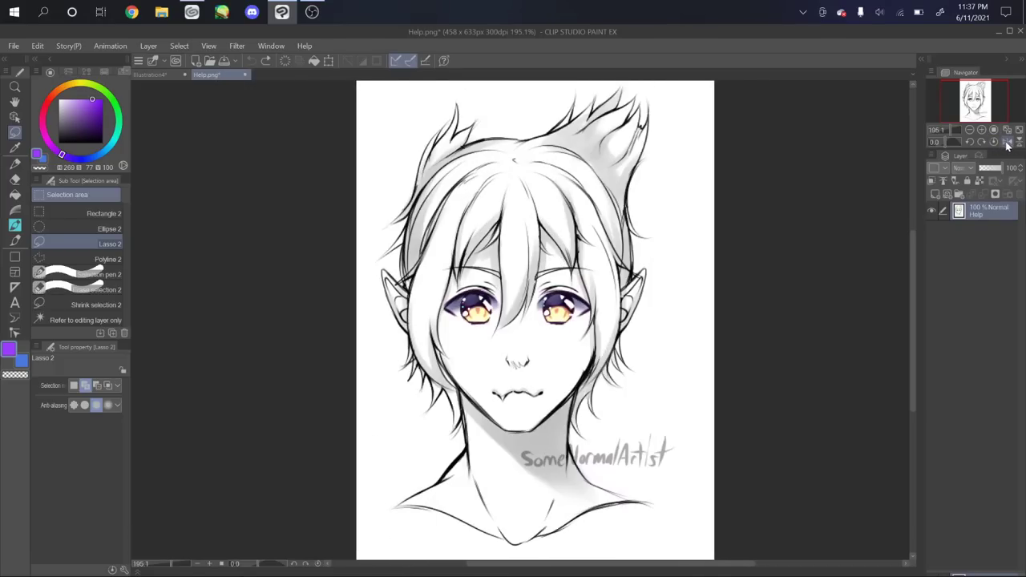
{"action": "left_click", "coordinate": [1008, 143]}
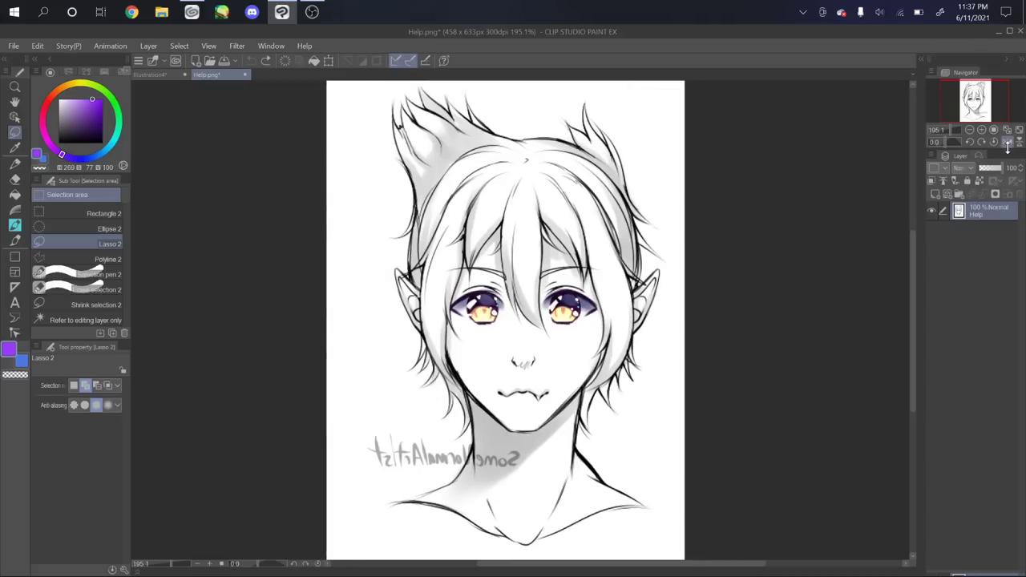
{"action": "left_click", "coordinate": [1008, 143]}
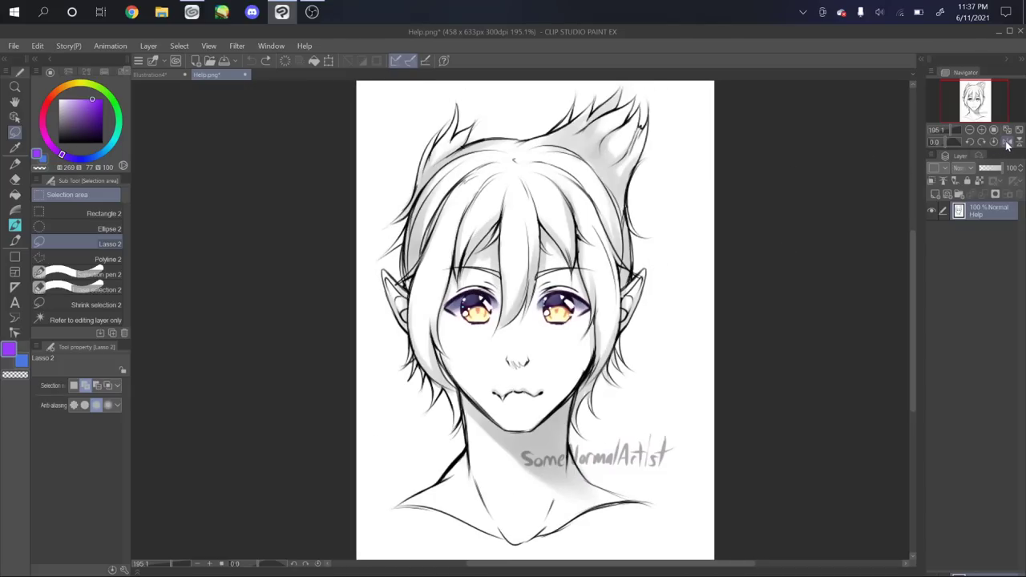
Return to the Help.png portrait and flip its view horizontally to compare both sides of the face
{"action": "left_click", "coordinate": [149, 75]}
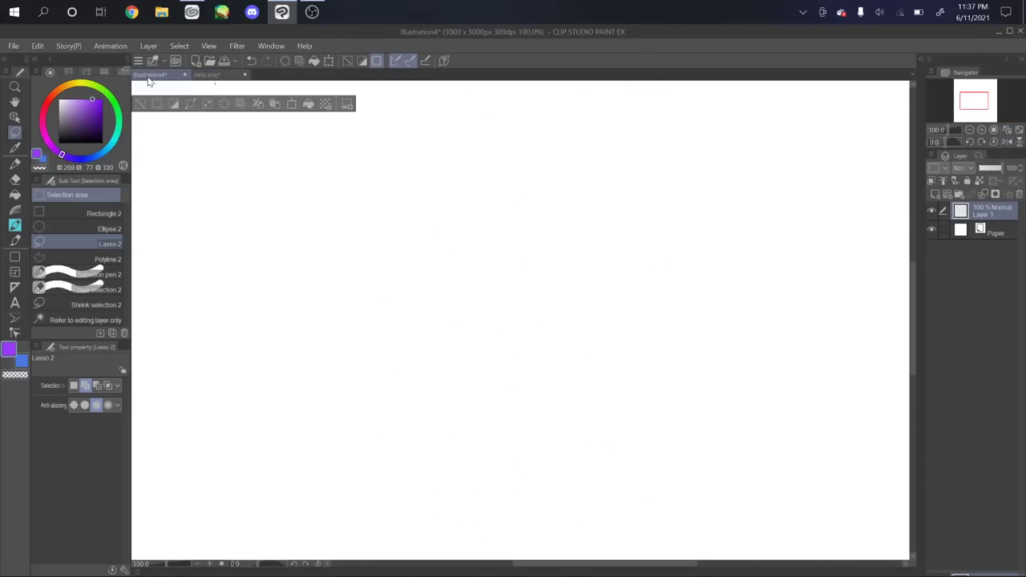
{"action": "left_click", "coordinate": [206, 75]}
{"action": "left_click", "coordinate": [1007, 143]}
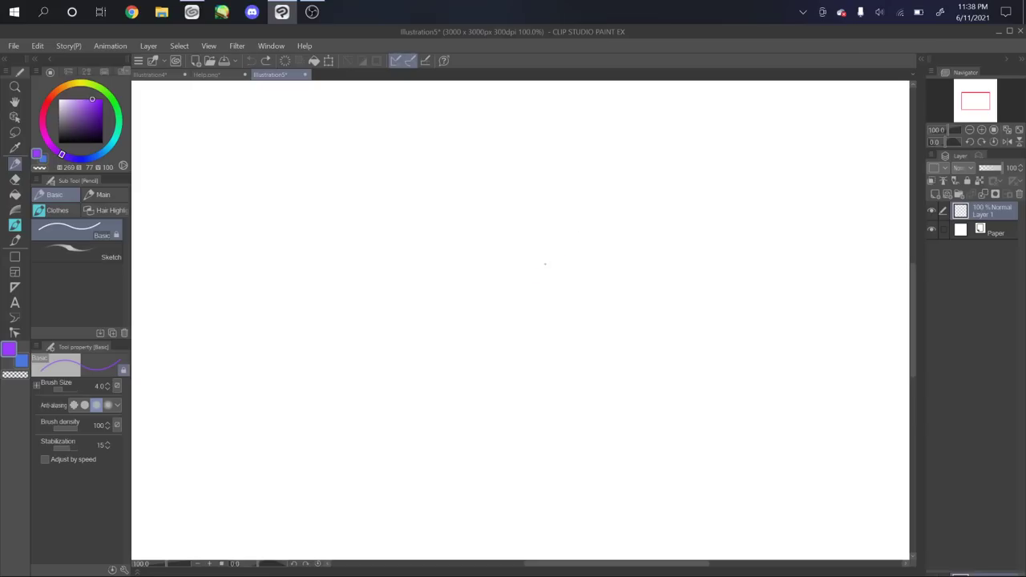
Sketch a character's eyes and eyebrows in purple on the blank Illustration5 canvas with the Basic pencil at brush size 4.0, undoing unwanted strokes
{"action": "left_click_drag", "start_coordinate": [524, 279], "coordinate": [580, 250]}
{"action": "mouse_move", "coordinate": [566, 253]}
{"action": "left_mouse_down"}
{"action": "mouse_move", "coordinate": [626, 245]}
{"action": "mouse_move", "coordinate": [619, 255]}
{"action": "mouse_move", "coordinate": [625, 245]}
{"action": "left_mouse_up"}
{"action": "key", "text": "ctrl+z"}
{"action": "key", "text": "ctrl+z"}
{"action": "mouse_move", "coordinate": [521, 238]}
{"action": "left_mouse_down"}
{"action": "mouse_move", "coordinate": [574, 213]}
{"action": "mouse_move", "coordinate": [637, 206]}
{"action": "mouse_move", "coordinate": [643, 216]}
{"action": "mouse_move", "coordinate": [631, 202]}
{"action": "left_mouse_up"}
{"action": "key", "text": "ctrl+z"}
{"action": "key", "text": "ctrl+z"}
{"action": "key", "text": "ctrl+z"}
{"action": "key", "text": "ctrl+z"}
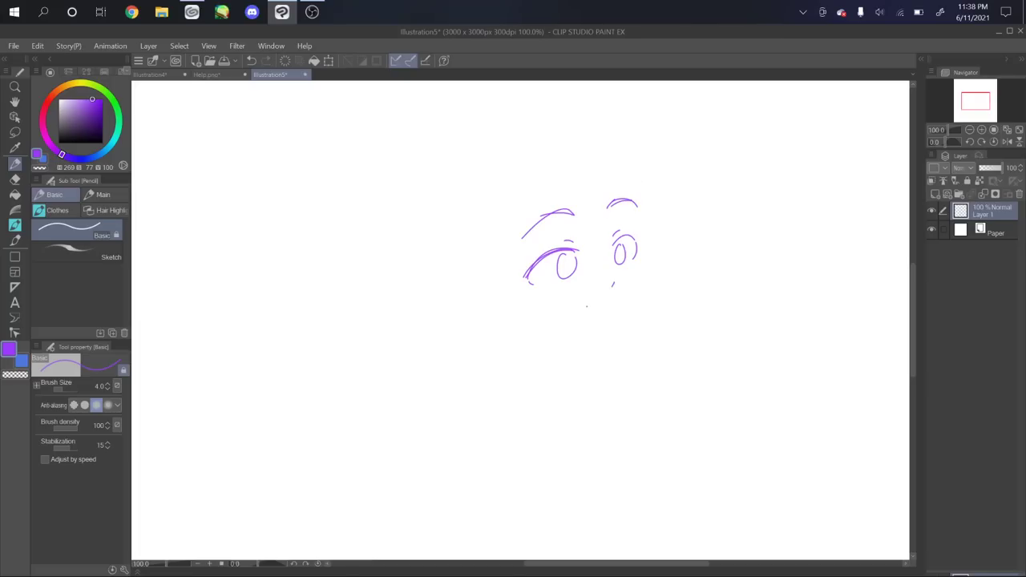
Draw the mouth, far cheek, chin, jawline and ear around the sketched eyes, redoing the jaw strokes as needed
{"action": "key", "text": "ctrl+z"}
{"action": "key", "text": "ctrl+z"}
{"action": "left_click_drag", "start_coordinate": [649, 274], "coordinate": [644, 298]}
{"action": "left_click_drag", "start_coordinate": [637, 311], "coordinate": [623, 335]}
{"action": "left_click_drag", "start_coordinate": [522, 319], "coordinate": [593, 341]}
{"action": "key", "text": "ctrl+z"}
{"action": "key", "text": "ctrl+z"}
{"action": "left_click_drag", "start_coordinate": [639, 310], "coordinate": [623, 335]}
{"action": "key", "text": "ctrl+z"}
{"action": "left_click_drag", "start_coordinate": [521, 321], "coordinate": [605, 347]}
{"action": "key", "text": "ctrl+z"}
{"action": "left_click_drag", "start_coordinate": [520, 319], "coordinate": [594, 346]}
{"action": "left_click_drag", "start_coordinate": [500, 283], "coordinate": [516, 318]}
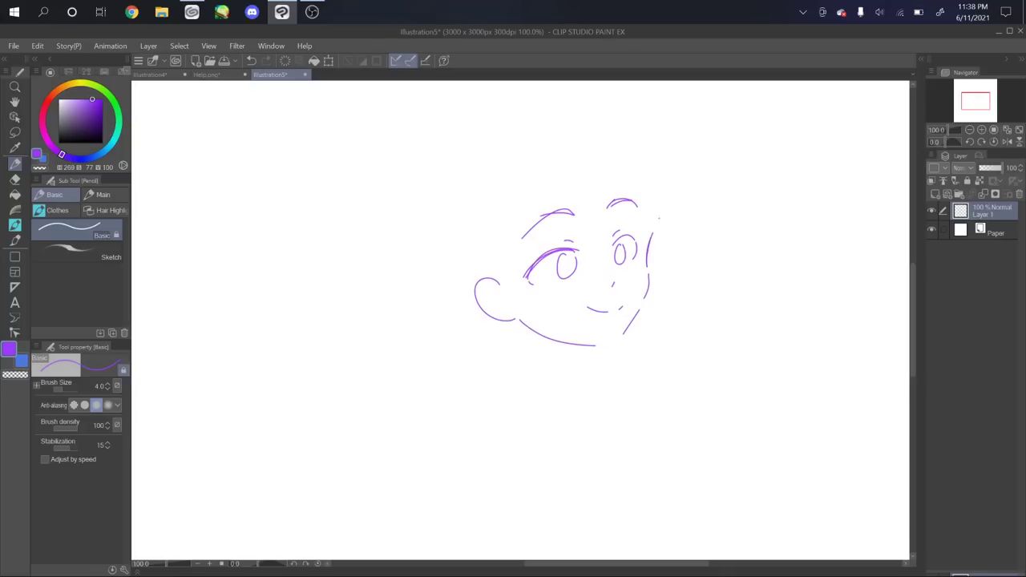
Draw the bangs sweeping from the forehead over the eyes to the ear, and undo the outer hair stroke
{"action": "mouse_move", "coordinate": [648, 153]}
{"action": "left_mouse_down"}
{"action": "mouse_move", "coordinate": [574, 258]}
{"action": "mouse_move", "coordinate": [492, 275]}
{"action": "left_mouse_up"}
{"action": "left_click_drag", "start_coordinate": [468, 285], "coordinate": [591, 141]}
{"action": "key", "text": "ctrl+z"}
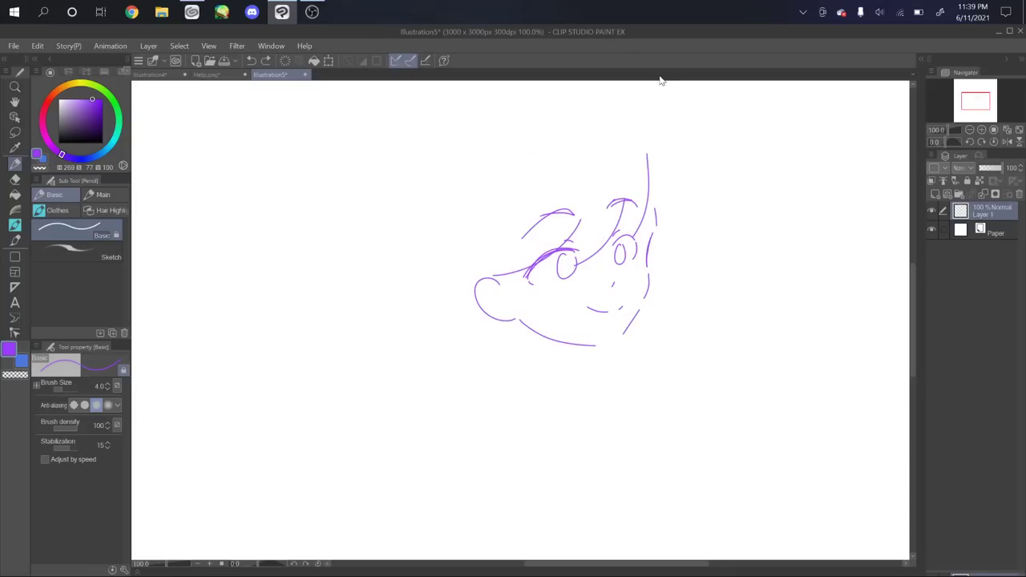
Flip the Illustration5 view horizontally back and forth to examine the sketched face for proportion errors
{"action": "left_click", "coordinate": [1008, 145]}
{"action": "scroll", "coordinate": [617, 264], "scroll_direction": "up", "scroll_amount": 1}
{"action": "left_click_drag", "start_coordinate": [617, 265], "coordinate": [770, 344]}
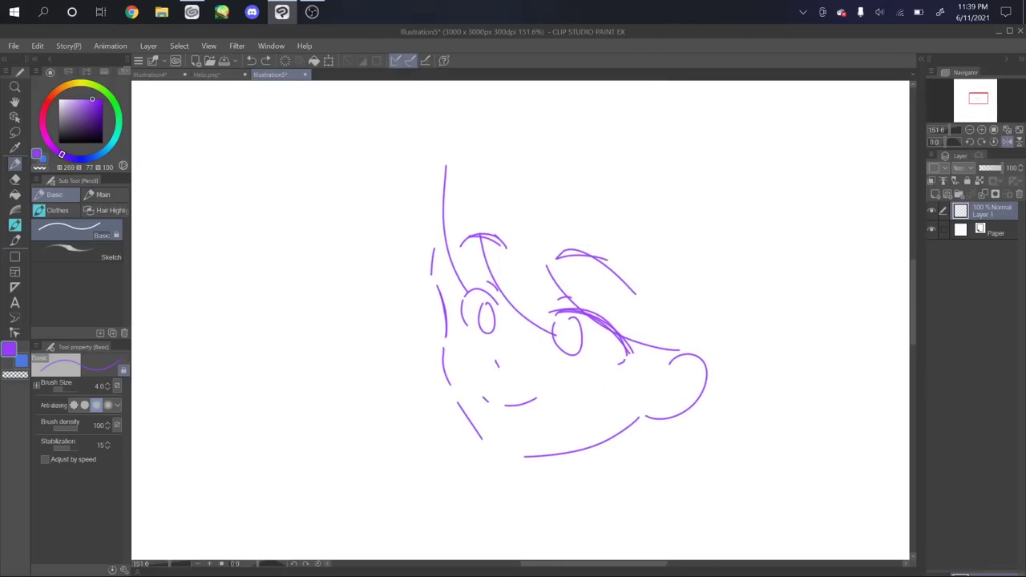
{"action": "left_click", "coordinate": [1002, 145]}
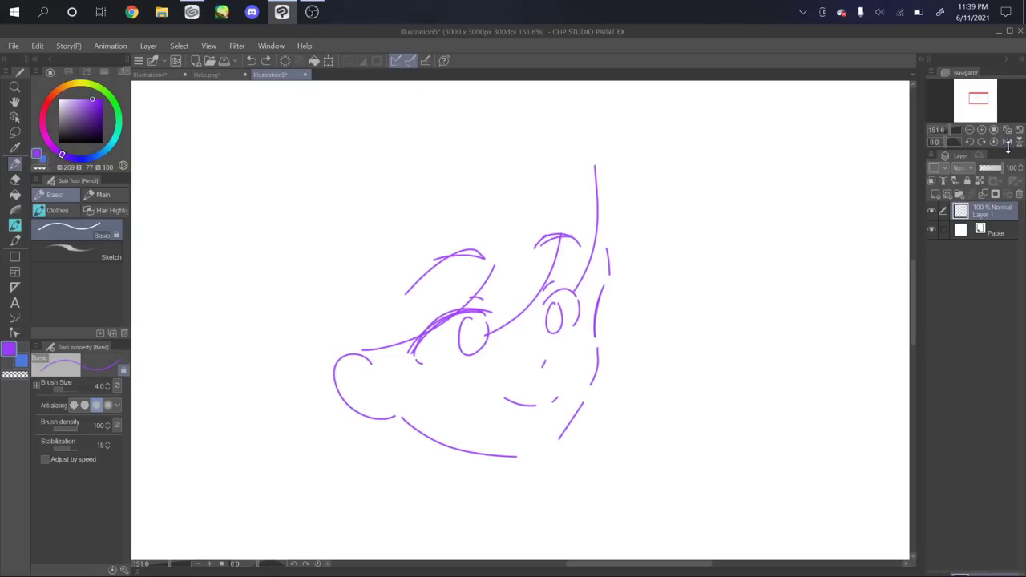
{"action": "left_click", "coordinate": [1010, 143]}
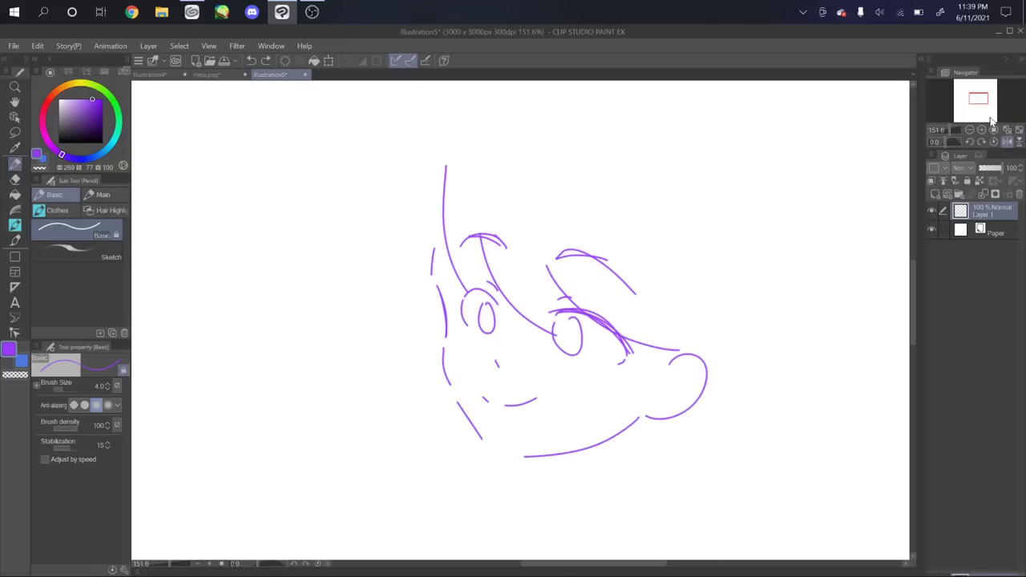
Lasso the far-side face contour, move it slightly closer to the far eye, and clear the selection
{"action": "left_click", "coordinate": [15, 148]}
{"action": "left_click", "coordinate": [15, 132]}
{"action": "mouse_move", "coordinate": [499, 456]}
{"action": "left_mouse_down"}
{"action": "mouse_move", "coordinate": [453, 306]}
{"action": "mouse_move", "coordinate": [405, 433]}
{"action": "left_mouse_up"}
{"action": "left_click_drag", "start_coordinate": [475, 468], "coordinate": [490, 461]}
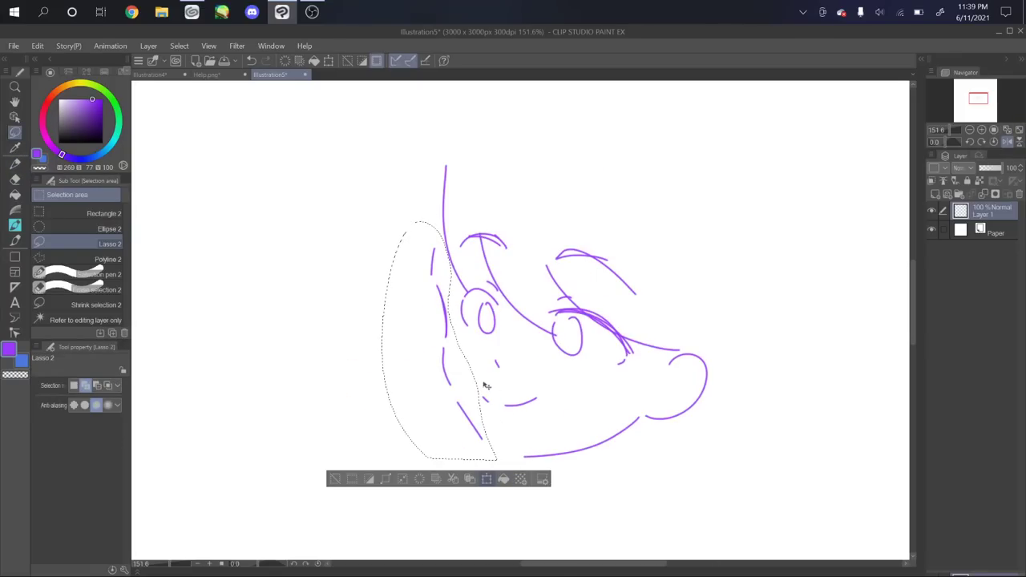
{"action": "left_click", "coordinate": [489, 480]}
{"action": "left_click", "coordinate": [412, 486]}
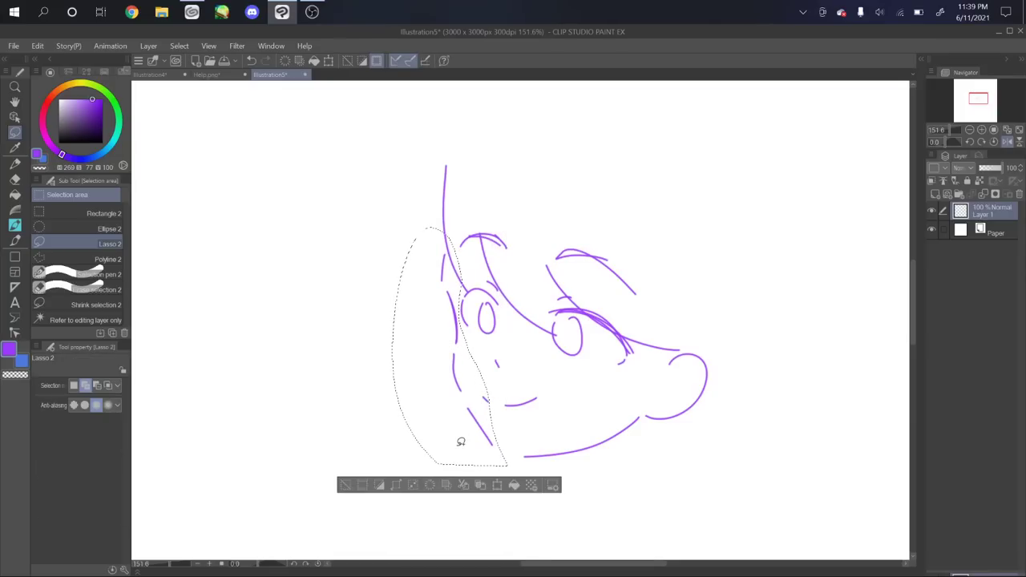
{"action": "left_click", "coordinate": [344, 486]}
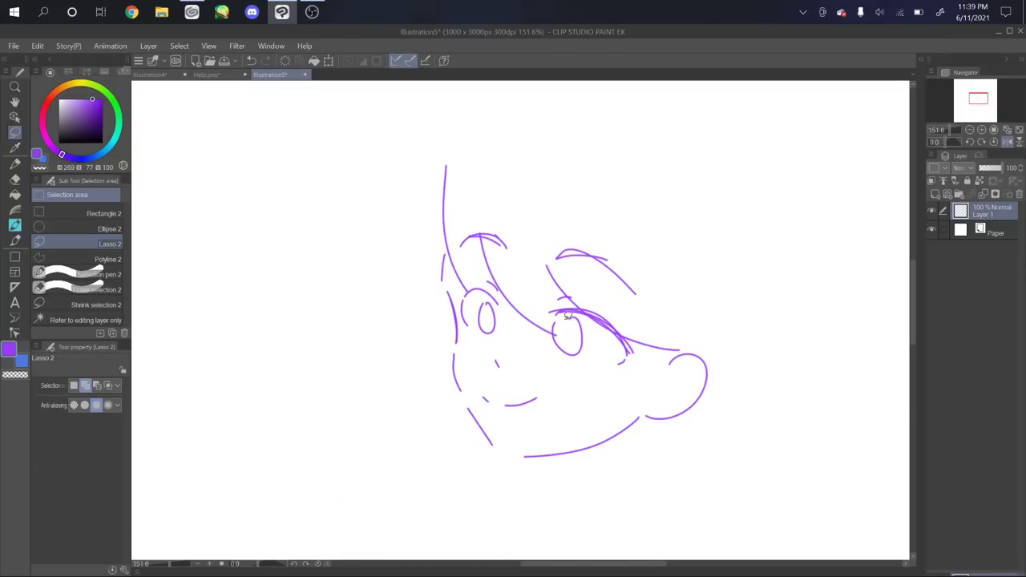
Flip the view back to normal, thicken the far eye's upper lashes, and add lower-lid marks with the pencil
{"action": "left_click", "coordinate": [1008, 141]}
{"action": "key", "text": "p"}
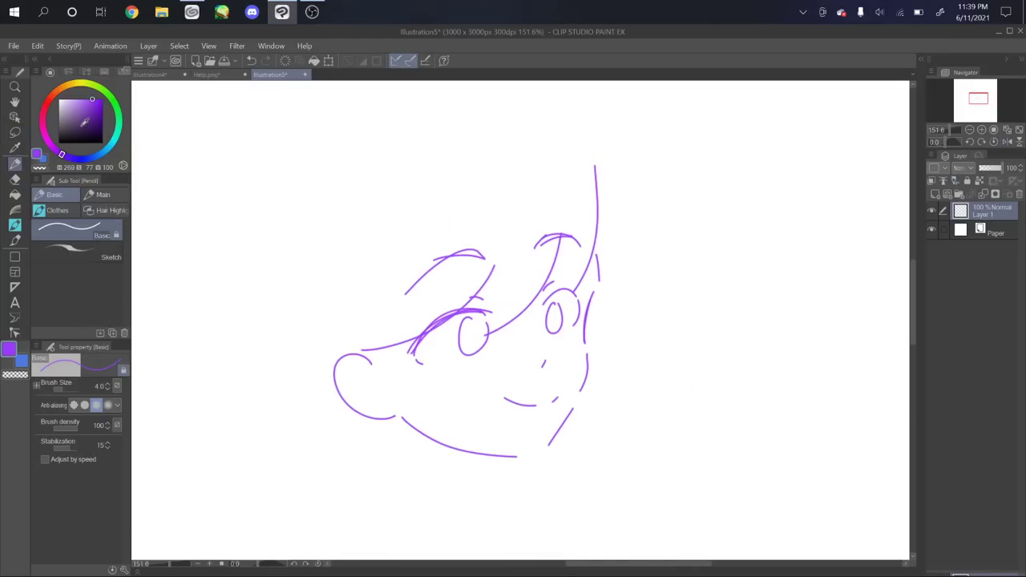
{"action": "mouse_move", "coordinate": [543, 305]}
{"action": "left_mouse_down"}
{"action": "mouse_move", "coordinate": [575, 291]}
{"action": "mouse_move", "coordinate": [559, 288]}
{"action": "mouse_move", "coordinate": [576, 296]}
{"action": "left_mouse_up"}
{"action": "key", "text": "ctrl+z"}
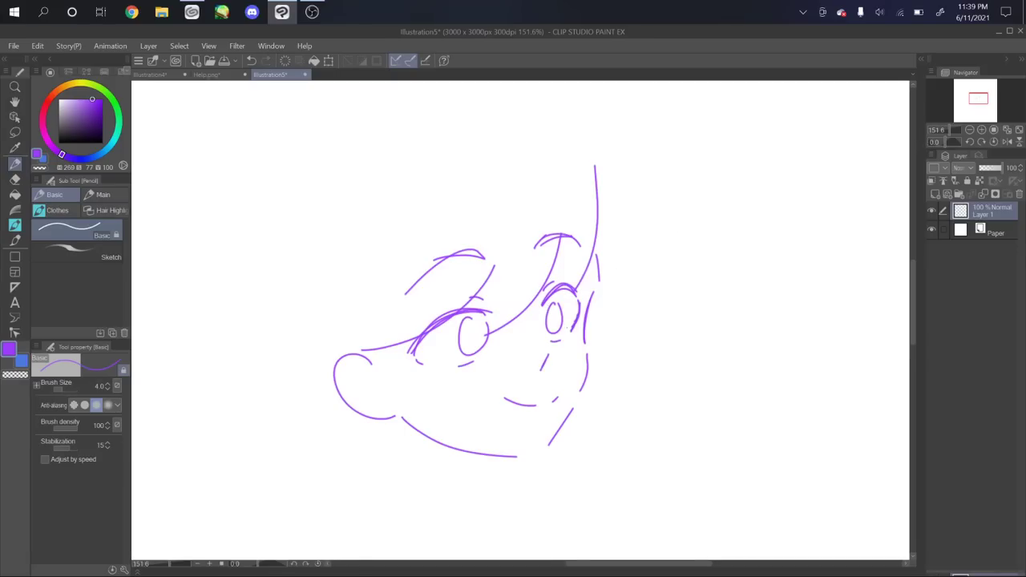
Lasso the nose mark, shift it slightly toward the far cheek, and clear the selection
{"action": "left_click", "coordinate": [15, 133]}
{"action": "mouse_move", "coordinate": [554, 349]}
{"action": "left_mouse_down"}
{"action": "mouse_move", "coordinate": [536, 374]}
{"action": "mouse_move", "coordinate": [558, 352]}
{"action": "mouse_move", "coordinate": [563, 376]}
{"action": "left_mouse_up"}
{"action": "left_click", "coordinate": [591, 408]}
{"action": "left_click", "coordinate": [535, 408]}
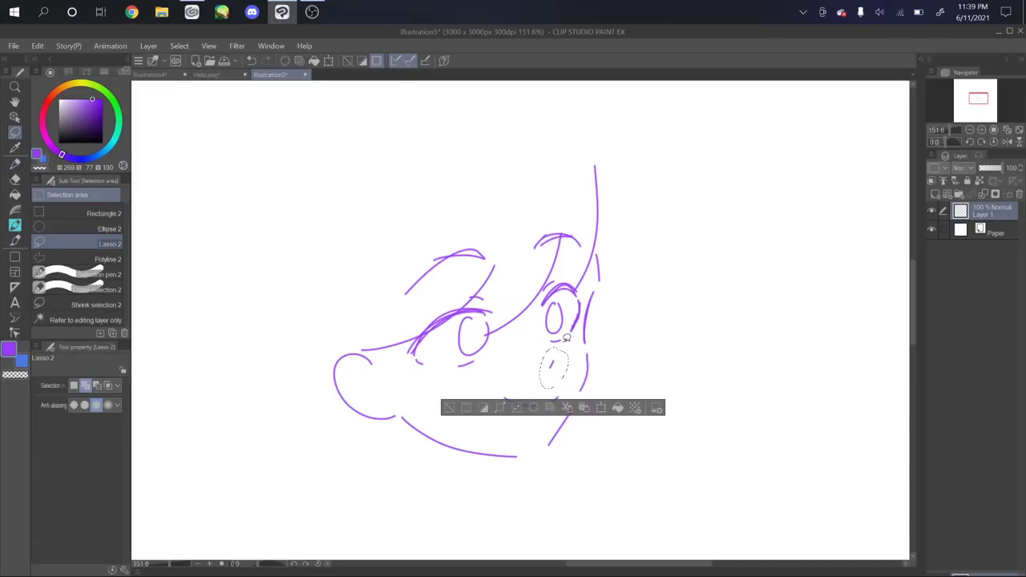
{"action": "left_click", "coordinate": [452, 408]}
Mirror the view, lasso the mouth, and move it slightly toward the ear side of the face
{"action": "left_click", "coordinate": [1007, 142]}
{"action": "mouse_move", "coordinate": [504, 384]}
{"action": "left_mouse_down"}
{"action": "mouse_move", "coordinate": [541, 366]}
{"action": "mouse_move", "coordinate": [553, 415]}
{"action": "left_mouse_up"}
{"action": "key", "text": "ctrl+t"}
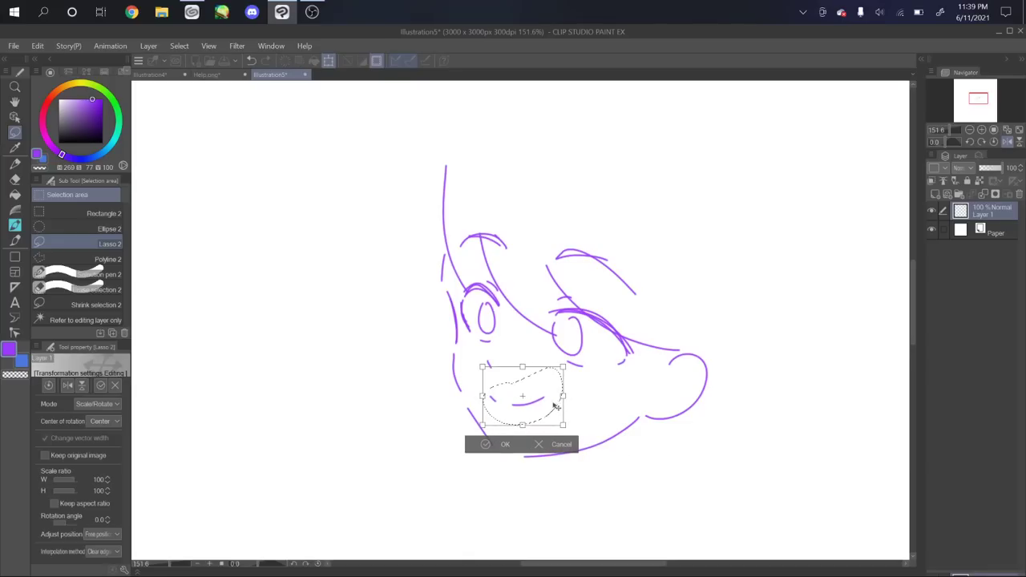
{"action": "left_click", "coordinate": [493, 447]}
{"action": "left_click", "coordinate": [426, 443]}
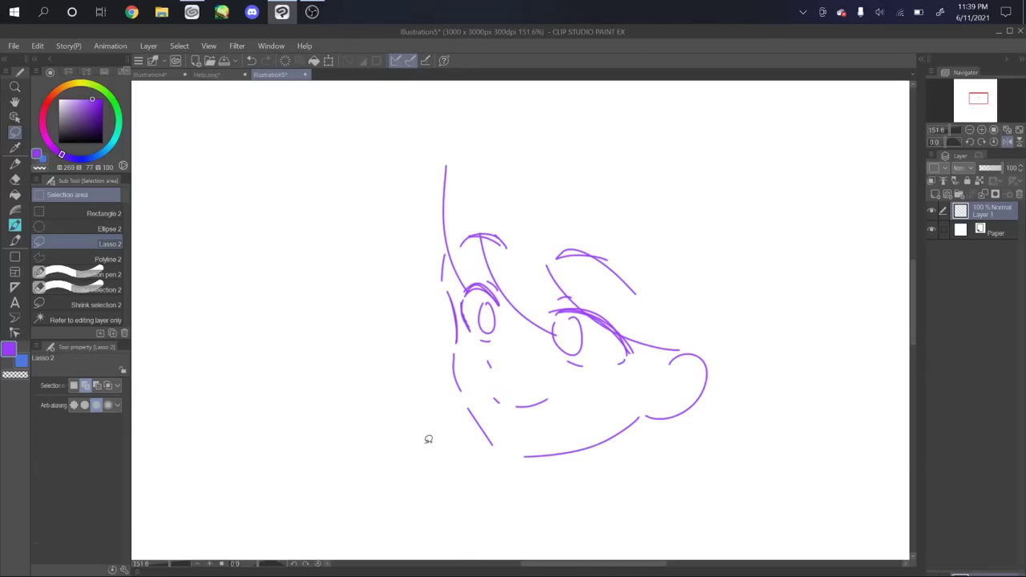
Flip the view back to normal, clear the stray selection, and examine the corrected face
{"action": "left_click", "coordinate": [1006, 142]}
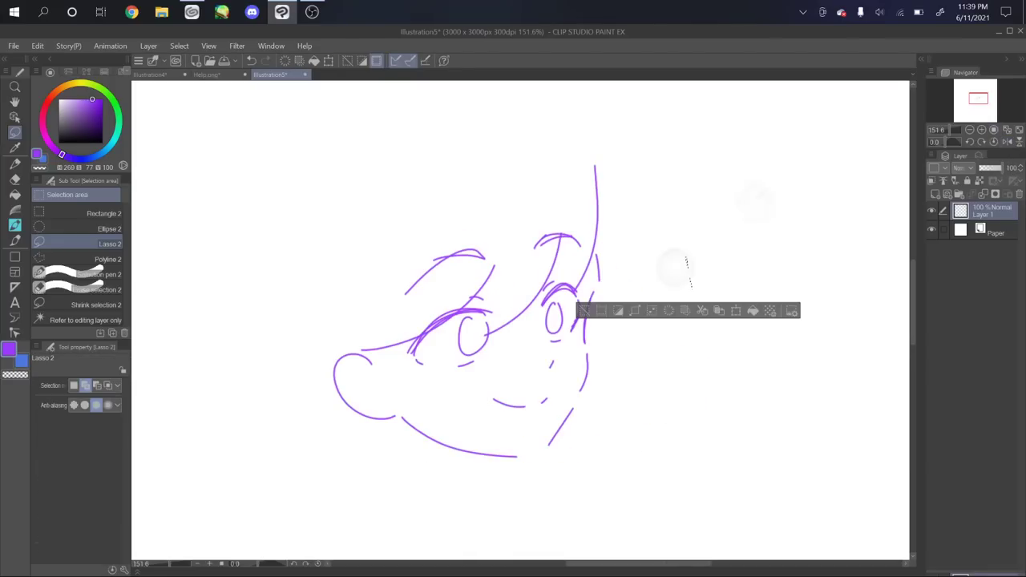
{"action": "left_click", "coordinate": [586, 310]}
{"action": "scroll", "coordinate": [688, 314], "scroll_direction": "down", "scroll_amount": 4}
{"action": "scroll", "coordinate": [774, 244], "scroll_direction": "up", "scroll_amount": 3}
{"action": "left_click", "coordinate": [597, 387]}
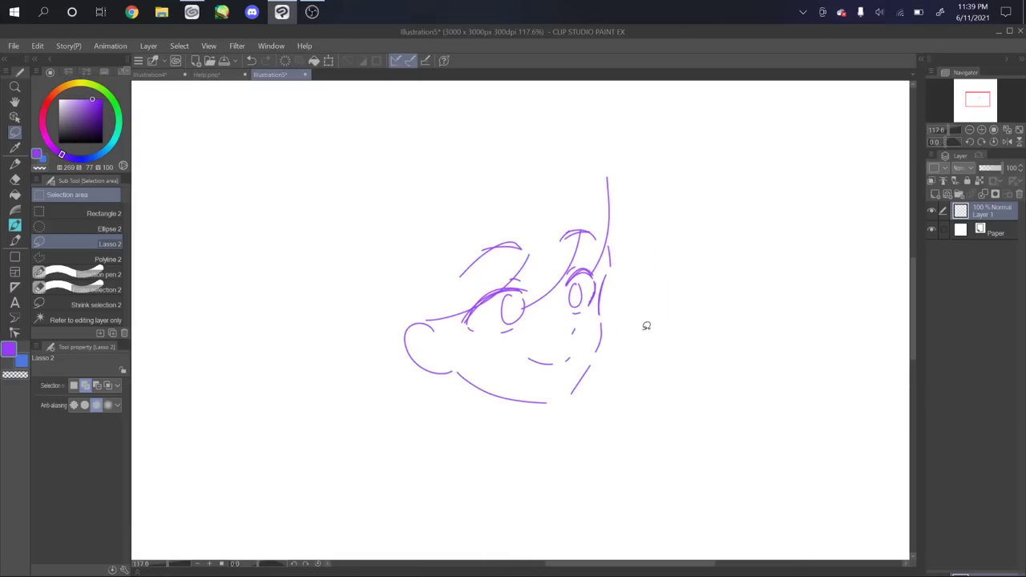
Mirror the view again and add pencil strokes at the near eye's upper lid
{"action": "left_click", "coordinate": [1006, 142]}
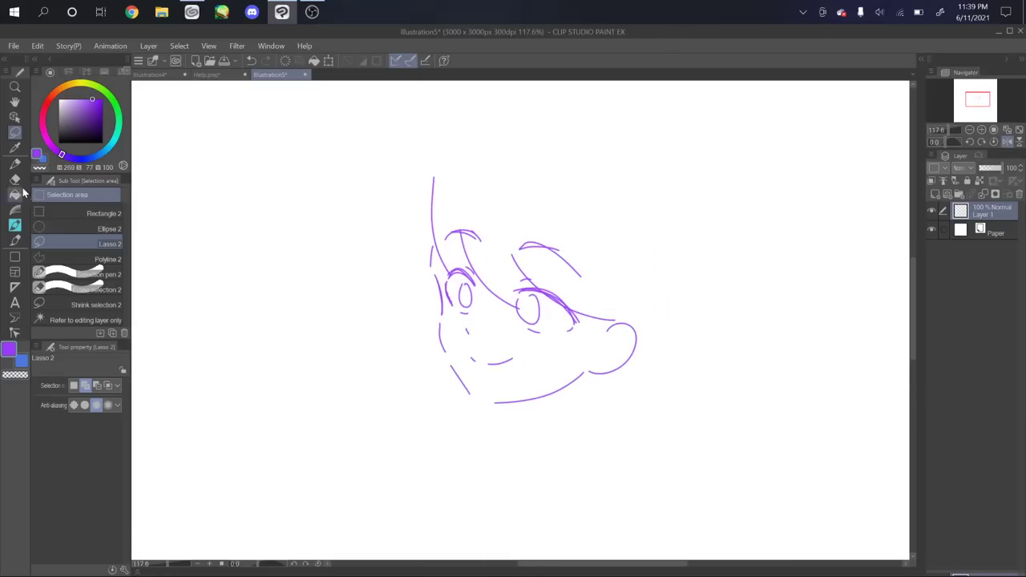
{"action": "key", "text": "p"}
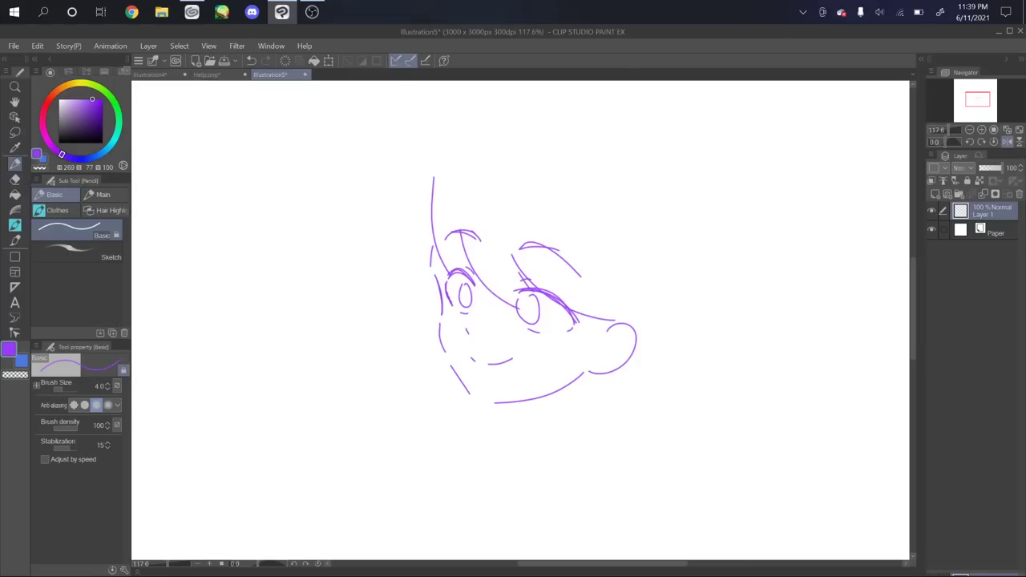
{"action": "left_click_drag", "start_coordinate": [511, 301], "coordinate": [529, 292]}
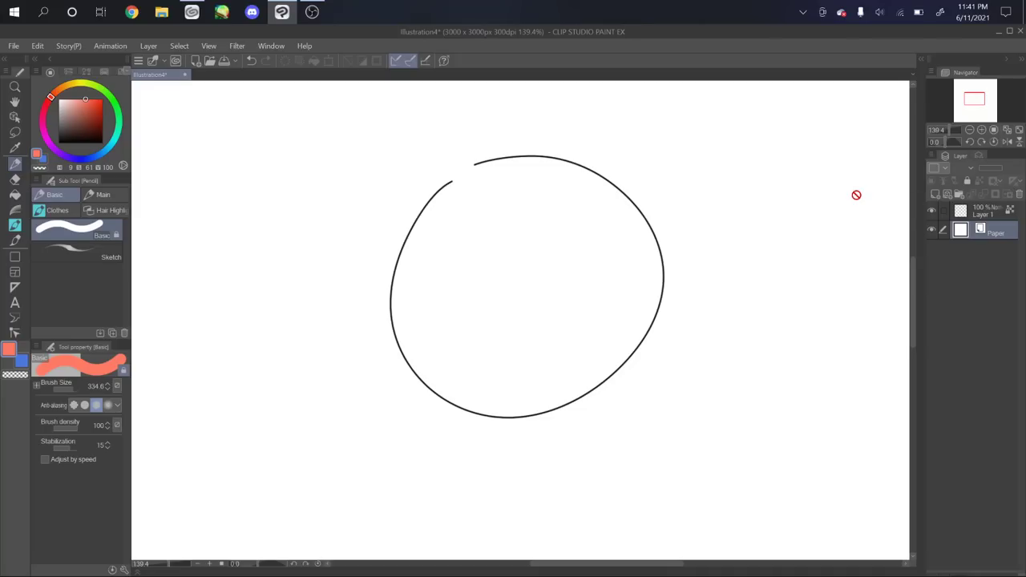
Add a raster layer beneath the circle's line art and bridge the gap in the outline with a coral pencil stroke
{"action": "left_click", "coordinate": [935, 194]}
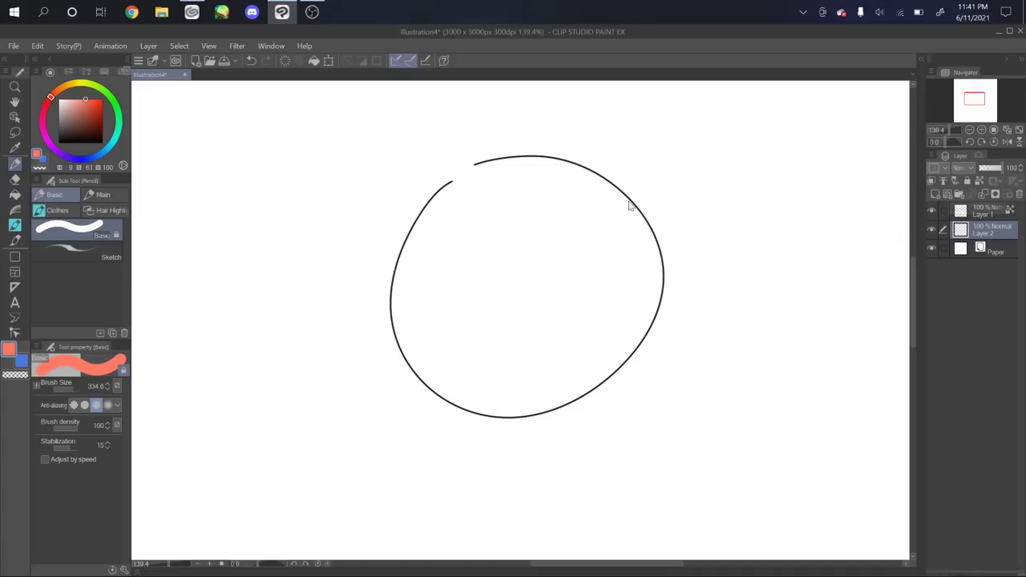
{"action": "left_click_drag", "start_coordinate": [637, 194], "coordinate": [637, 318]}
{"action": "key", "text": "ctrl+z"}
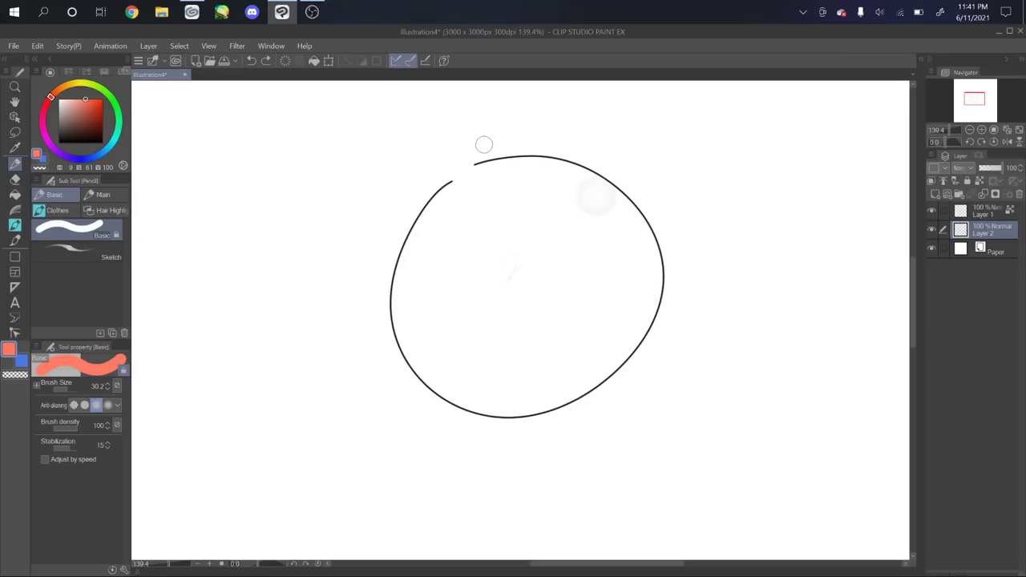
{"action": "scroll", "coordinate": [569, 217], "scroll_direction": "up", "scroll_amount": 1}
{"action": "left_click_drag", "start_coordinate": [522, 138], "coordinate": [590, 232]}
{"action": "scroll", "coordinate": [546, 261], "scroll_direction": "up", "scroll_amount": 4}
{"action": "mouse_move", "coordinate": [495, 278]}
{"action": "left_mouse_down"}
{"action": "mouse_move", "coordinate": [471, 282]}
{"action": "mouse_move", "coordinate": [553, 238]}
{"action": "left_mouse_up"}
Fill the inside of the circle with coral using the Refer other layers fill tool
{"action": "left_click", "coordinate": [15, 194]}
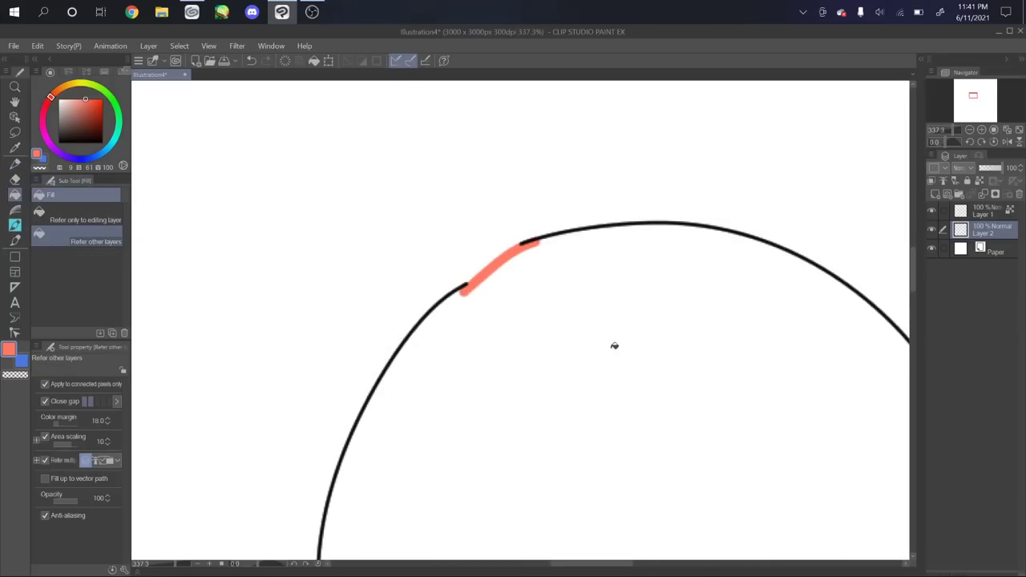
{"action": "left_click", "coordinate": [652, 321]}
{"action": "scroll", "coordinate": [652, 320], "scroll_direction": "down", "scroll_amount": 4}
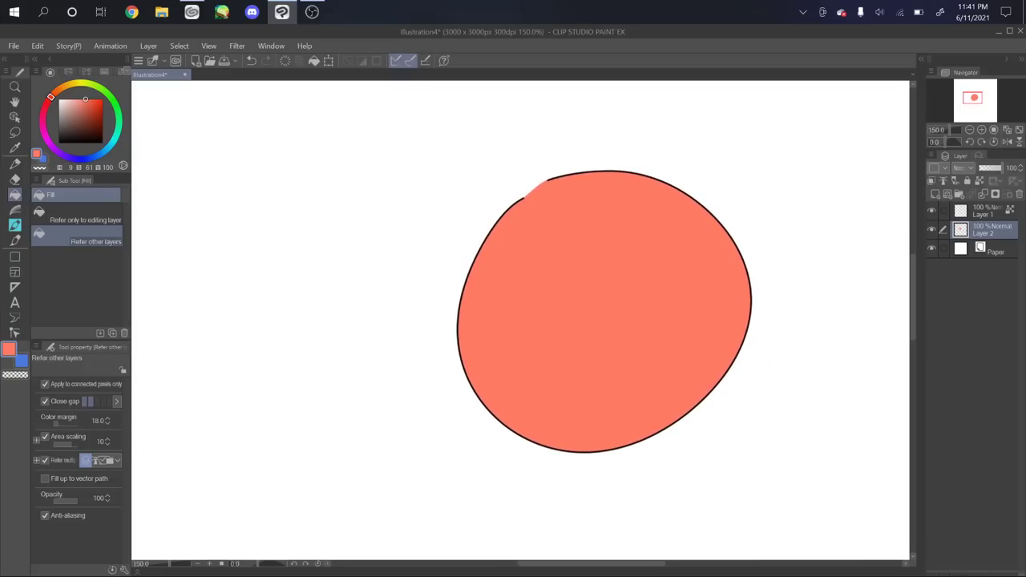
{"action": "scroll", "coordinate": [814, 260], "scroll_direction": "up", "scroll_amount": 2}
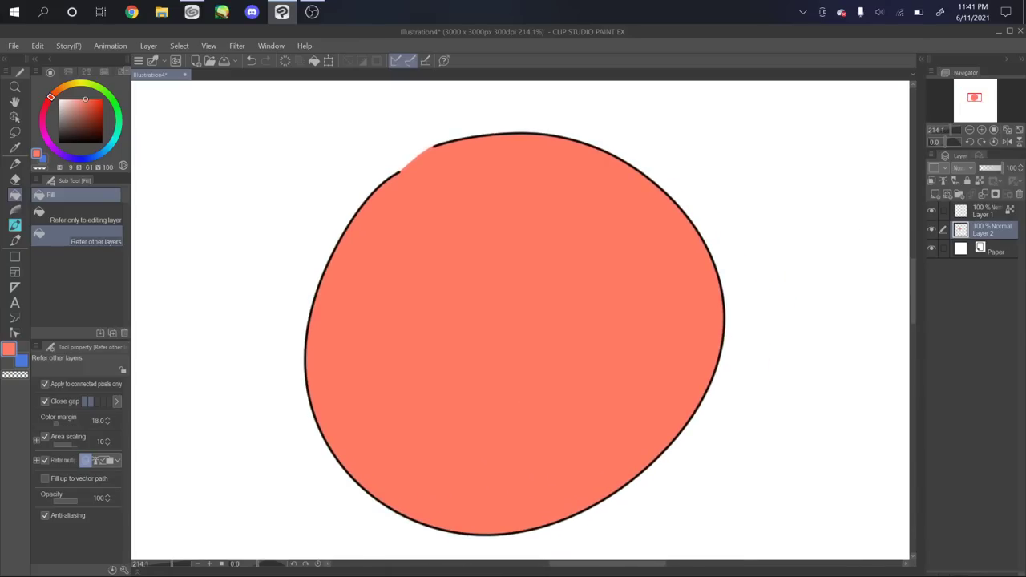
Add a new raster layer above the coral fill layer and clip it to the layer below
{"action": "left_click", "coordinate": [934, 193]}
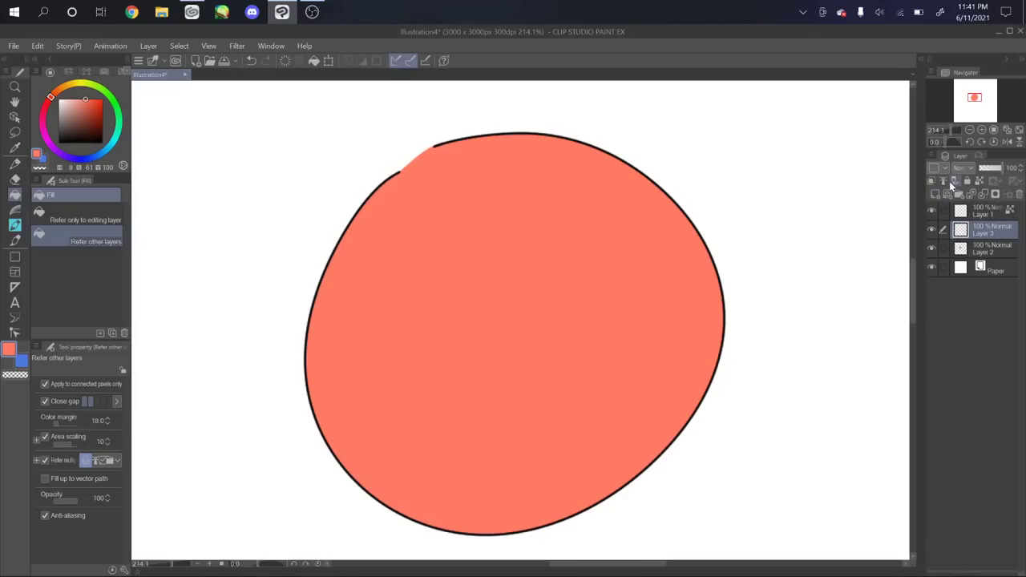
{"action": "right_click", "coordinate": [989, 234]}
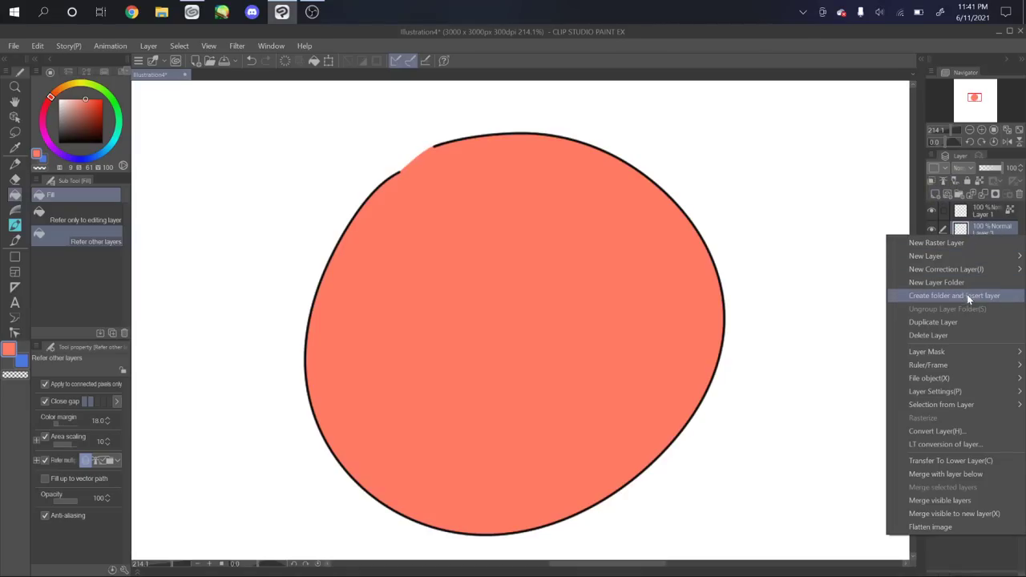
{"action": "left_click", "coordinate": [968, 228]}
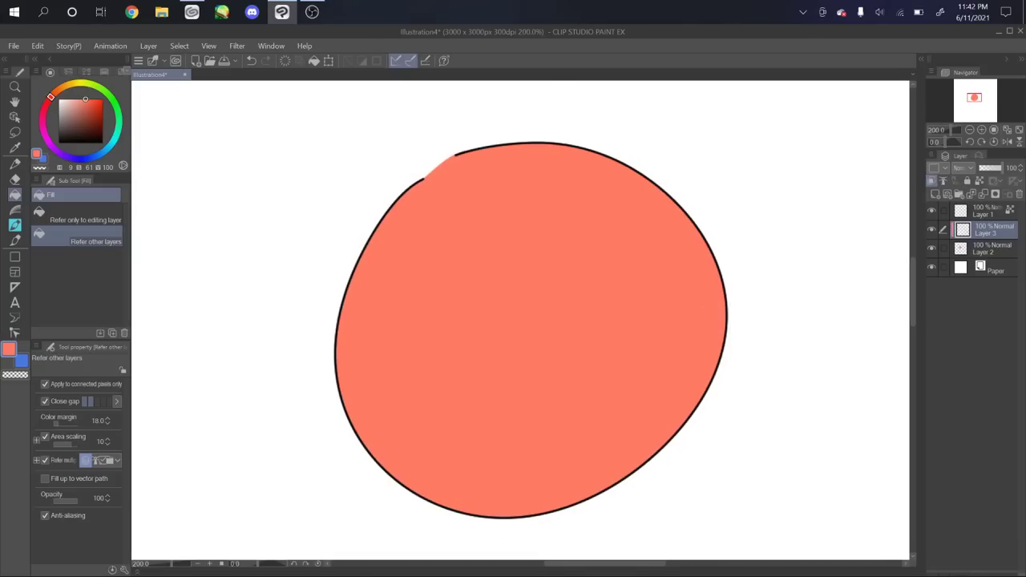
{"action": "scroll", "coordinate": [757, 341], "scroll_direction": "up", "scroll_amount": 2}
{"action": "scroll", "coordinate": [757, 341], "scroll_direction": "down", "scroll_amount": 3}
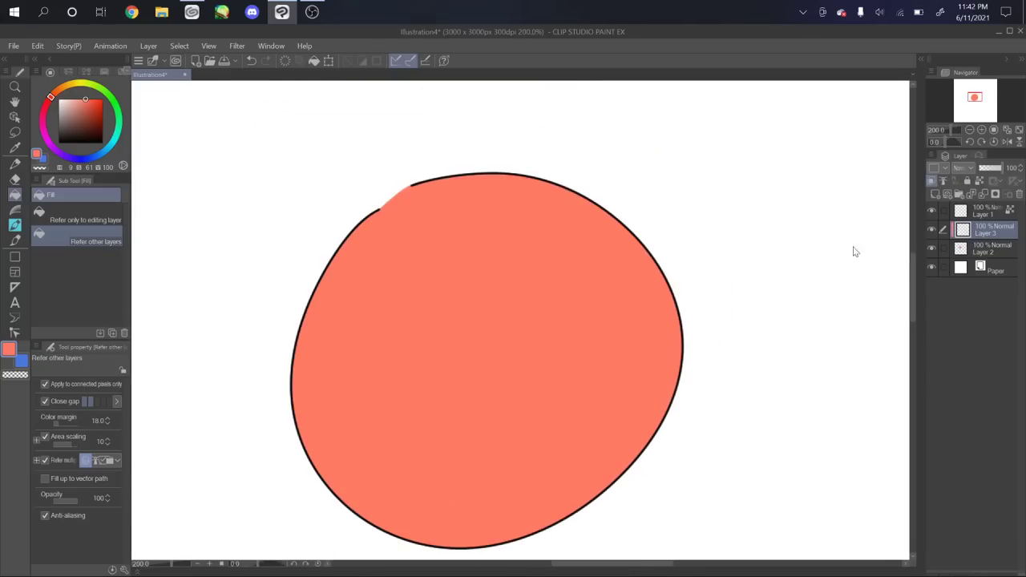
{"action": "scroll", "coordinate": [848, 243], "scroll_direction": "down", "scroll_amount": 1}
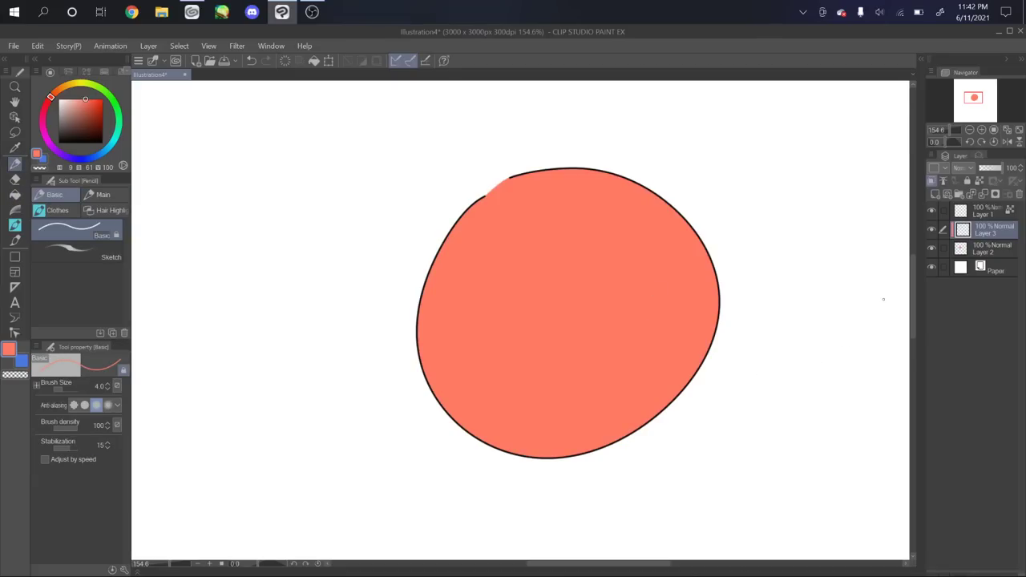
Try painting a darker shadow stroke along the circle's edge on the clipped layer with a large pencil brush
{"action": "left_click_drag", "start_coordinate": [809, 233], "coordinate": [845, 233]}
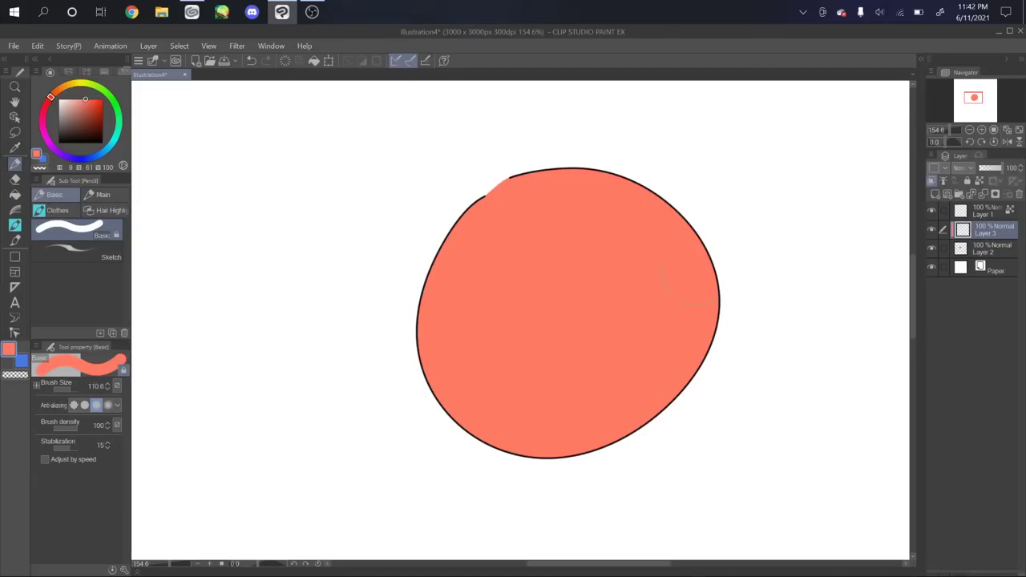
{"action": "left_click", "coordinate": [82, 122]}
{"action": "mouse_move", "coordinate": [719, 250]}
{"action": "left_mouse_down"}
{"action": "mouse_move", "coordinate": [397, 373]}
{"action": "mouse_move", "coordinate": [225, 385]}
{"action": "mouse_move", "coordinate": [397, 467]}
{"action": "mouse_move", "coordinate": [779, 293]}
{"action": "mouse_move", "coordinate": [632, 432]}
{"action": "left_mouse_up"}
{"action": "key", "text": "ctrl+z"}
Paint a coral stroke extending outward from the circle on Layer 2 at brush size 38.9, and reselect Layer 3
{"action": "left_click", "coordinate": [992, 243]}
{"action": "left_click_drag", "start_coordinate": [747, 259], "coordinate": [759, 259]}
{"action": "left_click", "coordinate": [692, 277], "text": "alt"}
{"action": "left_click_drag", "start_coordinate": [691, 278], "coordinate": [815, 202]}
{"action": "left_click", "coordinate": [992, 230]}
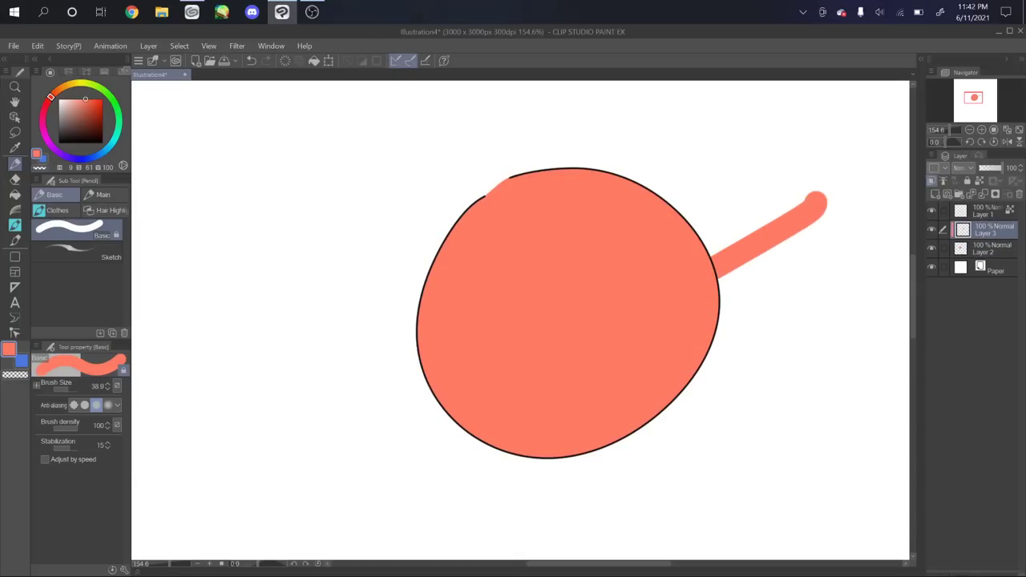
Paint dark brown over the circle and its extending stroke on the clipped Layer 3
{"action": "left_click", "coordinate": [90, 134]}
{"action": "left_click_drag", "start_coordinate": [498, 323], "coordinate": [534, 314]}
{"action": "mouse_move", "coordinate": [577, 279]}
{"action": "left_mouse_down"}
{"action": "mouse_move", "coordinate": [788, 255]}
{"action": "mouse_move", "coordinate": [827, 229]}
{"action": "mouse_move", "coordinate": [832, 192]}
{"action": "left_mouse_up"}
{"action": "mouse_move", "coordinate": [654, 312]}
{"action": "left_mouse_down"}
{"action": "mouse_move", "coordinate": [394, 488]}
{"action": "mouse_move", "coordinate": [537, 360]}
{"action": "mouse_move", "coordinate": [393, 393]}
{"action": "mouse_move", "coordinate": [435, 267]}
{"action": "mouse_move", "coordinate": [716, 275]}
{"action": "mouse_move", "coordinate": [627, 361]}
{"action": "left_mouse_up"}
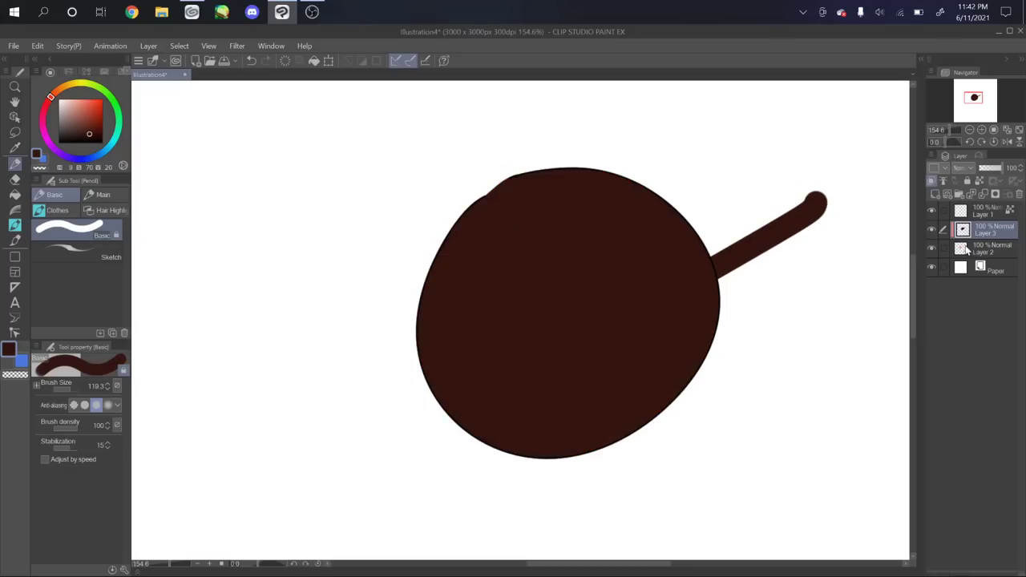
Sample the coral from Layer 2 with Layer 3 hidden, show Layer 3 again, and paint coral well beyond the circle on Layer 2
{"action": "left_click", "coordinate": [942, 247]}
{"action": "left_click", "coordinate": [932, 230]}
{"action": "left_click", "coordinate": [666, 315], "text": "alt"}
{"action": "left_click", "coordinate": [932, 230]}
{"action": "mouse_move", "coordinate": [627, 299]}
{"action": "left_mouse_down"}
{"action": "mouse_move", "coordinate": [740, 185]}
{"action": "mouse_move", "coordinate": [773, 129]}
{"action": "mouse_move", "coordinate": [831, 116]}
{"action": "mouse_move", "coordinate": [659, 259]}
{"action": "mouse_move", "coordinate": [798, 210]}
{"action": "mouse_move", "coordinate": [673, 138]}
{"action": "mouse_move", "coordinate": [687, 137]}
{"action": "mouse_move", "coordinate": [369, 228]}
{"action": "mouse_move", "coordinate": [412, 247]}
{"action": "mouse_move", "coordinate": [477, 182]}
{"action": "mouse_move", "coordinate": [511, 248]}
{"action": "mouse_move", "coordinate": [501, 377]}
{"action": "mouse_move", "coordinate": [802, 380]}
{"action": "mouse_move", "coordinate": [819, 348]}
{"action": "mouse_move", "coordinate": [830, 214]}
{"action": "mouse_move", "coordinate": [856, 222]}
{"action": "mouse_move", "coordinate": [845, 245]}
{"action": "mouse_move", "coordinate": [744, 269]}
{"action": "mouse_move", "coordinate": [486, 411]}
{"action": "left_mouse_up"}
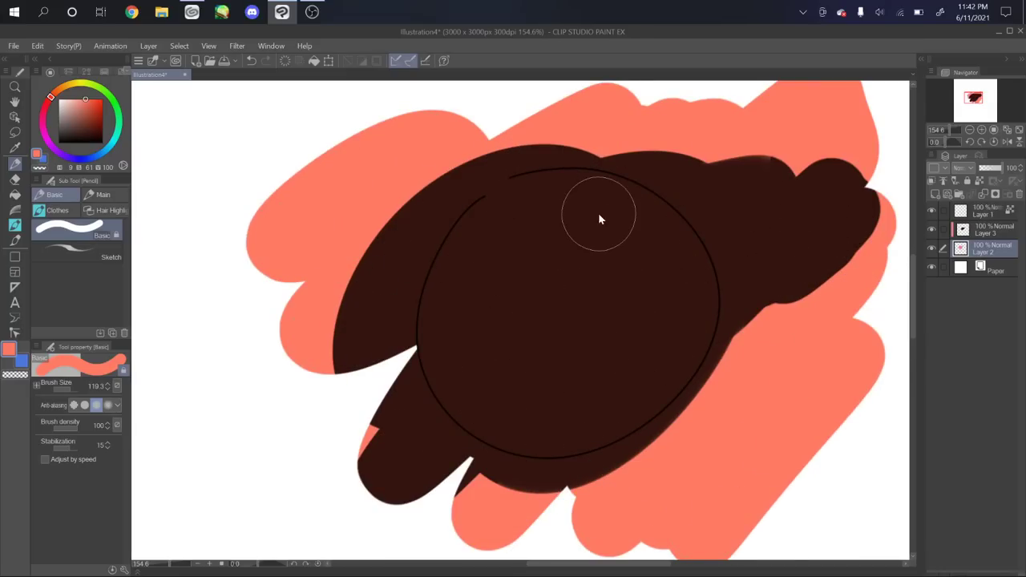
Undo the coral and dark brown strokes that extend beyond the circle
{"action": "key", "text": "ctrl+z"}
{"action": "key", "text": "ctrl+z"}
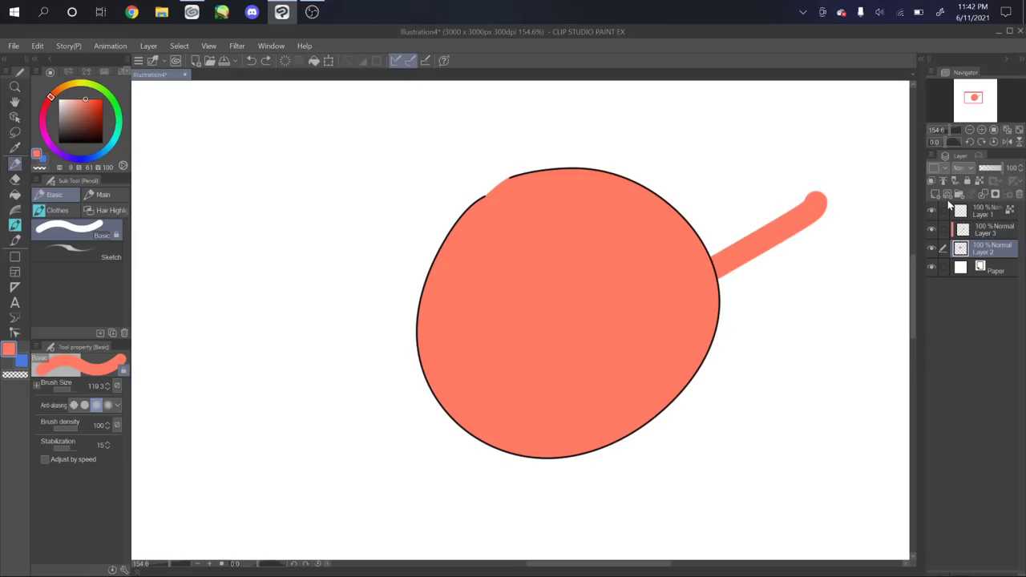
{"action": "key", "text": "ctrl+z"}
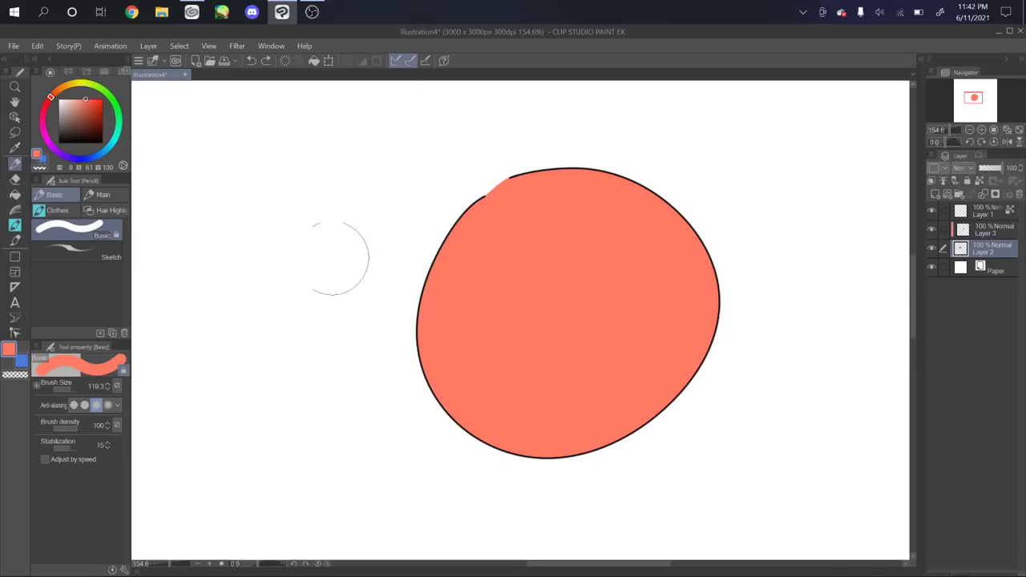
Try painting a dark brown stroke across and beyond the circle directly on Layer 2 at brush size 119.3
{"action": "left_click", "coordinate": [67, 124]}
{"action": "left_click", "coordinate": [73, 127]}
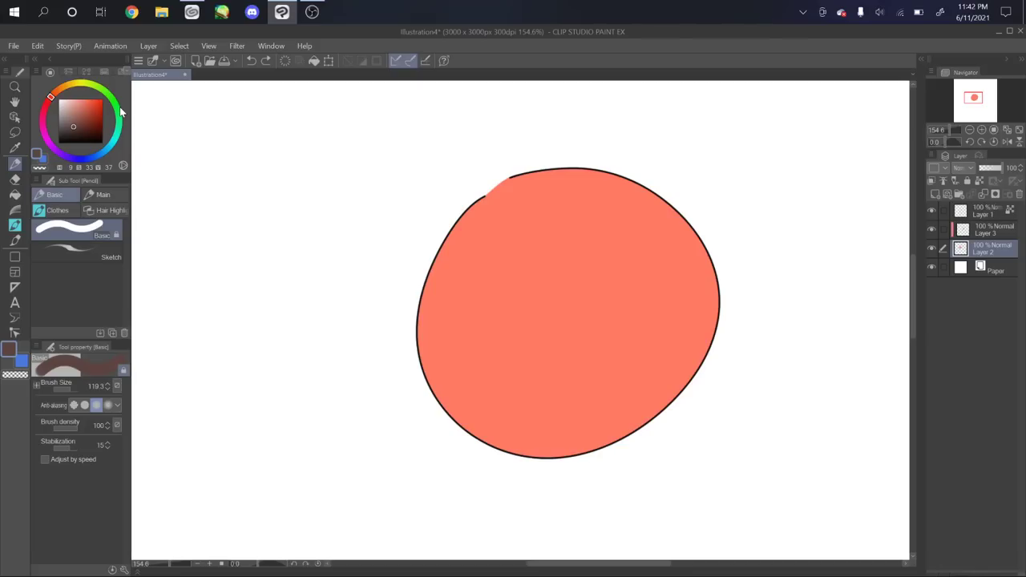
{"action": "left_click_drag", "start_coordinate": [458, 362], "coordinate": [829, 154]}
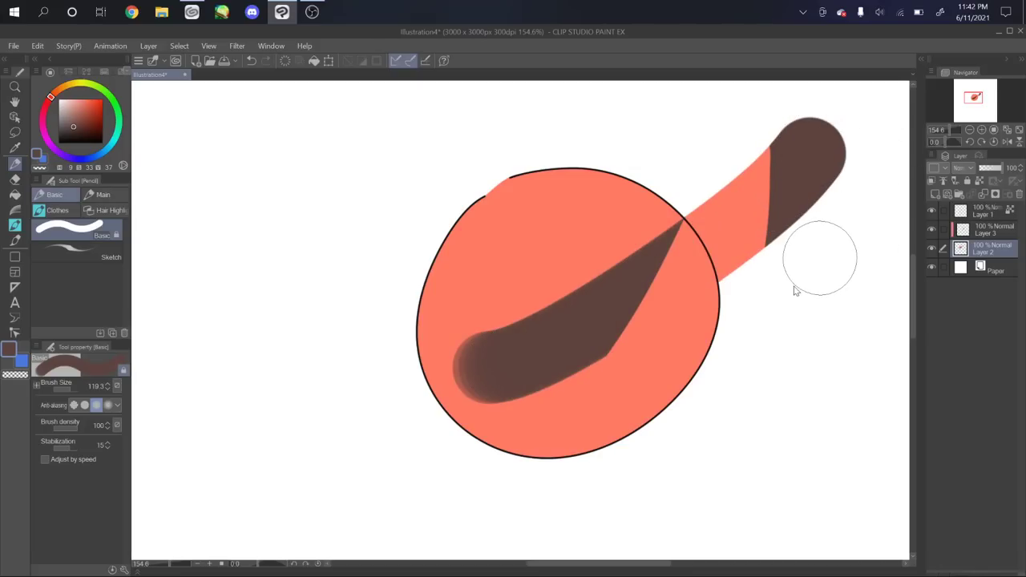
{"action": "key", "text": "ctrl+z"}
Paint dark brown strokes across the circle on the clipped Layer 3
{"action": "left_click", "coordinate": [983, 232]}
{"action": "left_click_drag", "start_coordinate": [416, 369], "coordinate": [835, 241]}
{"action": "key", "text": "ctrl+z"}
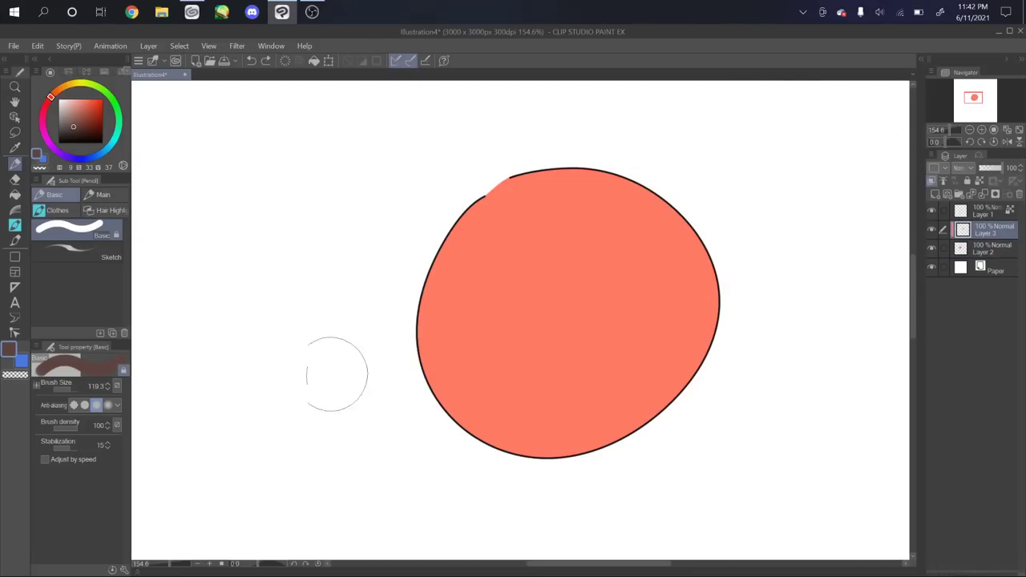
{"action": "left_click_drag", "start_coordinate": [309, 366], "coordinate": [648, 261]}
{"action": "left_click_drag", "start_coordinate": [569, 140], "coordinate": [475, 539]}
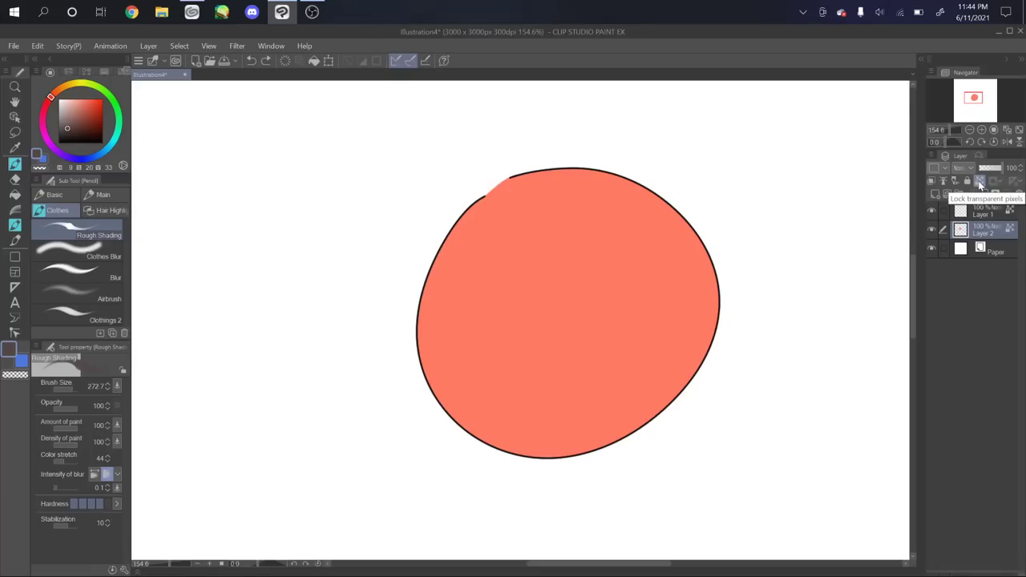
Paint dark brown Rough Shading strokes across the circle on transparency-locked Layer 2, and partly cover them with sampled coral at a larger brush size
{"action": "mouse_move", "coordinate": [714, 240]}
{"action": "left_mouse_down"}
{"action": "mouse_move", "coordinate": [713, 188]}
{"action": "mouse_move", "coordinate": [336, 483]}
{"action": "mouse_move", "coordinate": [357, 487]}
{"action": "mouse_move", "coordinate": [472, 405]}
{"action": "mouse_move", "coordinate": [480, 438]}
{"action": "mouse_move", "coordinate": [558, 397]}
{"action": "mouse_move", "coordinate": [795, 306]}
{"action": "mouse_move", "coordinate": [480, 504]}
{"action": "left_mouse_up"}
{"action": "mouse_move", "coordinate": [696, 177]}
{"action": "left_mouse_down"}
{"action": "mouse_move", "coordinate": [333, 439]}
{"action": "mouse_move", "coordinate": [757, 135]}
{"action": "left_mouse_up"}
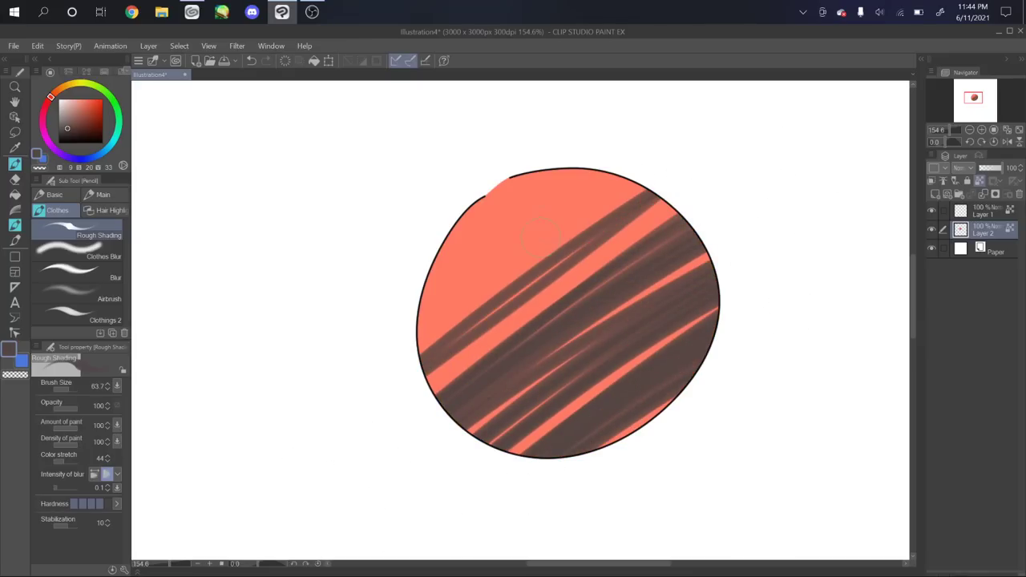
{"action": "left_click", "coordinate": [549, 239], "text": "alt"}
{"action": "left_click_drag", "start_coordinate": [526, 261], "coordinate": [634, 261]}
{"action": "left_click_drag", "start_coordinate": [503, 295], "coordinate": [513, 359]}
{"action": "key", "text": "ctrl+z"}
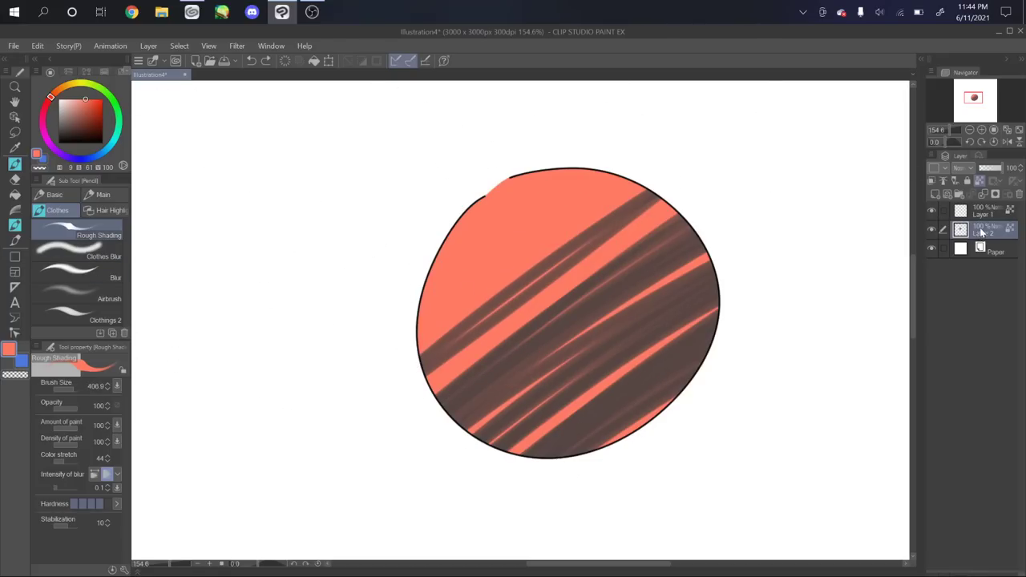
{"action": "mouse_move", "coordinate": [426, 353]}
{"action": "left_mouse_down", "text": "ctrl+alt"}
{"action": "mouse_move", "coordinate": [456, 369]}
{"action": "mouse_move", "coordinate": [612, 194]}
{"action": "mouse_move", "coordinate": [537, 366]}
{"action": "mouse_move", "coordinate": [533, 470]}
{"action": "mouse_move", "coordinate": [577, 449]}
{"action": "left_mouse_up", "text": "ctrl+alt"}
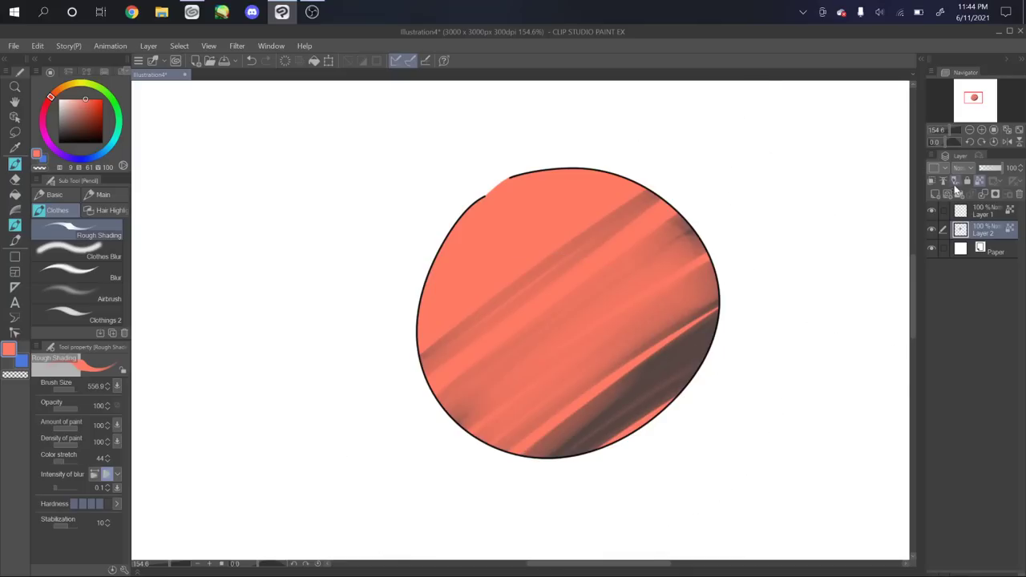
Add a clipped Layer 3 above Layer 2 and try covering the circle's shading with coral on it
{"action": "left_click", "coordinate": [936, 194]}
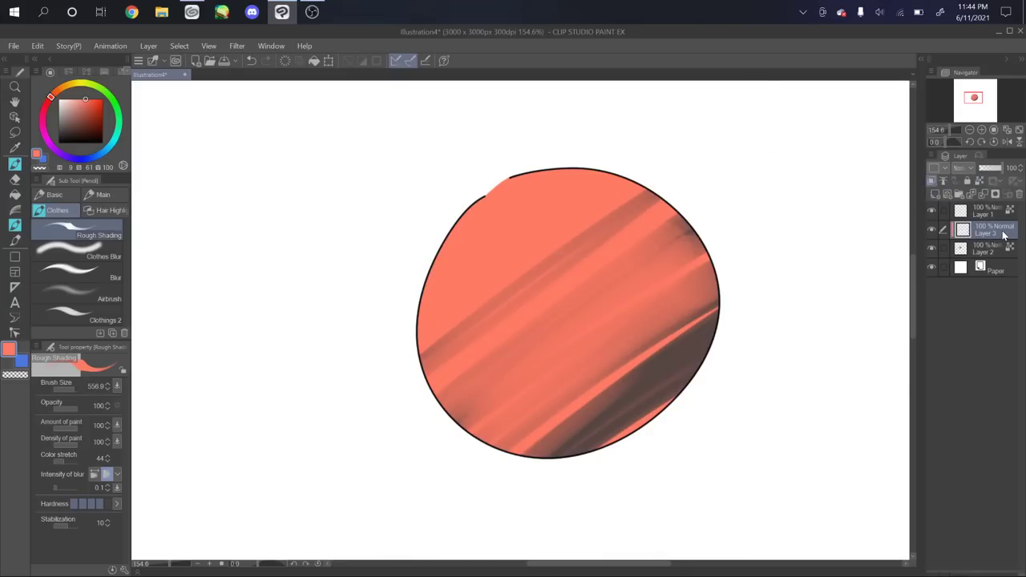
{"action": "mouse_move", "coordinate": [630, 251]}
{"action": "left_mouse_down"}
{"action": "mouse_move", "coordinate": [721, 256]}
{"action": "mouse_move", "coordinate": [740, 327]}
{"action": "mouse_move", "coordinate": [685, 418]}
{"action": "mouse_move", "coordinate": [647, 215]}
{"action": "mouse_move", "coordinate": [397, 384]}
{"action": "left_mouse_up"}
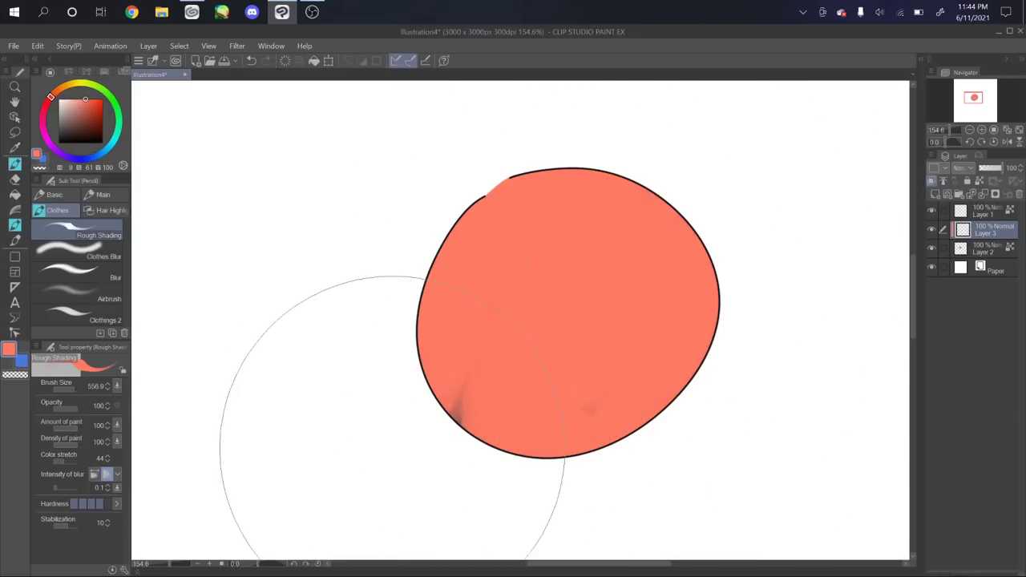
{"action": "key", "text": "ctrl+z"}
Paint a black diagonal stroke near the circle's upper edge on Layer 3 at brush size 135.4
{"action": "left_click", "coordinate": [87, 143]}
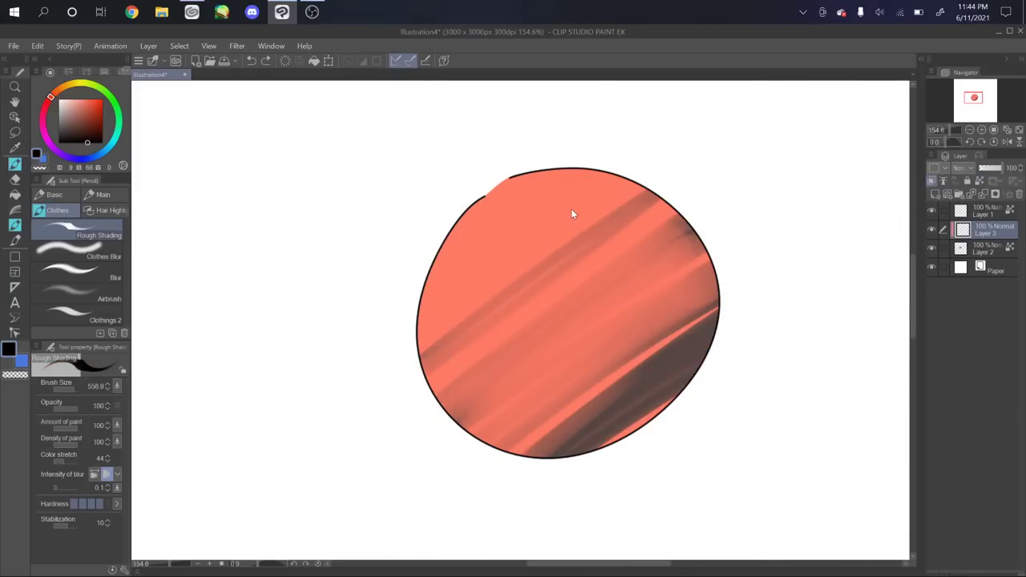
{"action": "left_click_drag", "start_coordinate": [619, 167], "coordinate": [513, 255]}
{"action": "left_click_drag", "start_coordinate": [637, 154], "coordinate": [487, 269]}
{"action": "left_click_drag", "start_coordinate": [625, 175], "coordinate": [493, 265]}
Delete Layer 3 after toggling its visibility, and paint black strokes directly on transparency-locked Layer 2 at brush size 187
{"action": "left_click", "coordinate": [930, 229]}
{"action": "left_click", "coordinate": [930, 229]}
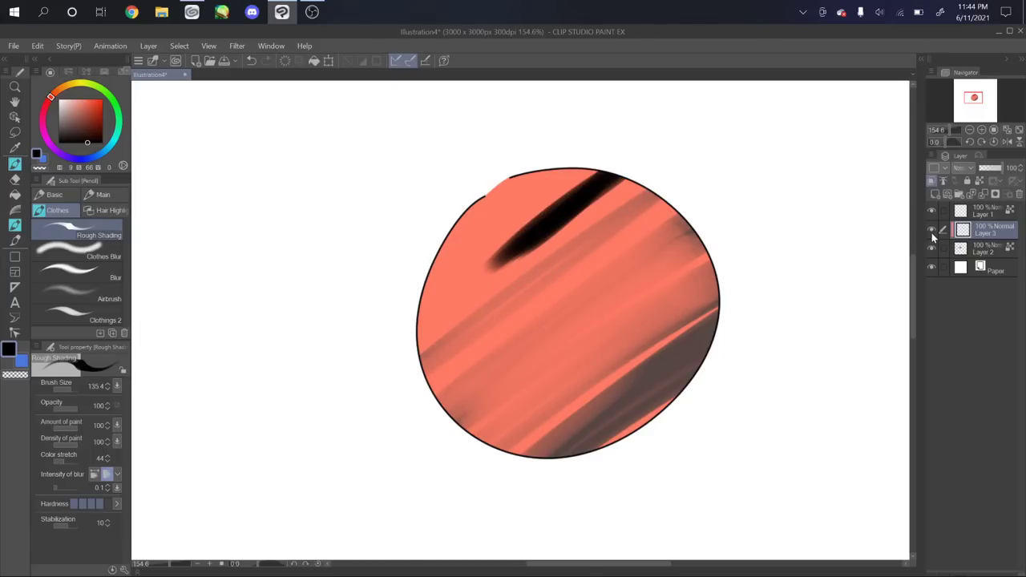
{"action": "left_click", "coordinate": [1019, 194]}
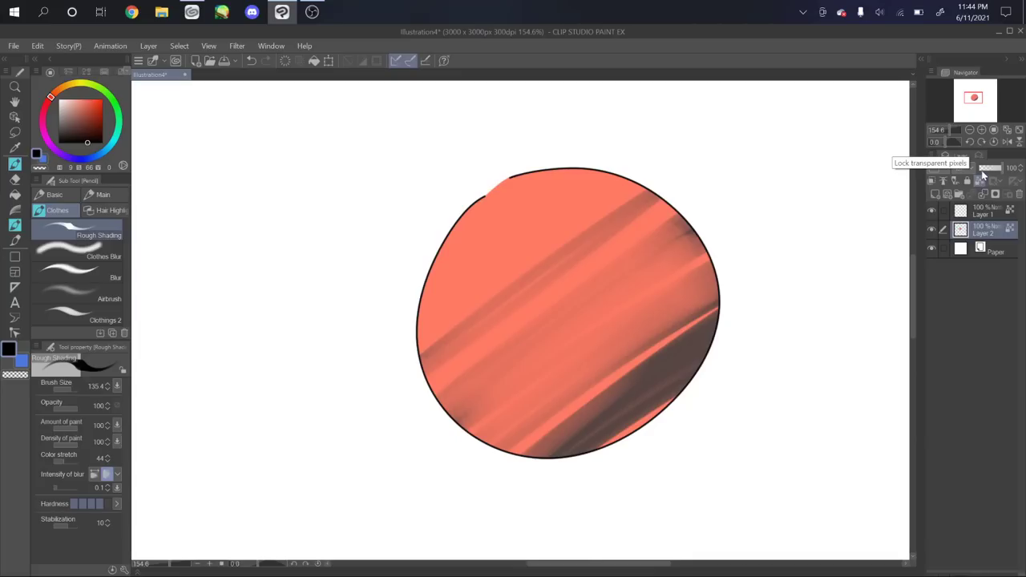
{"action": "mouse_move", "coordinate": [633, 173]}
{"action": "left_mouse_down"}
{"action": "mouse_move", "coordinate": [461, 282]}
{"action": "mouse_move", "coordinate": [629, 168]}
{"action": "mouse_move", "coordinate": [419, 285]}
{"action": "left_mouse_up"}
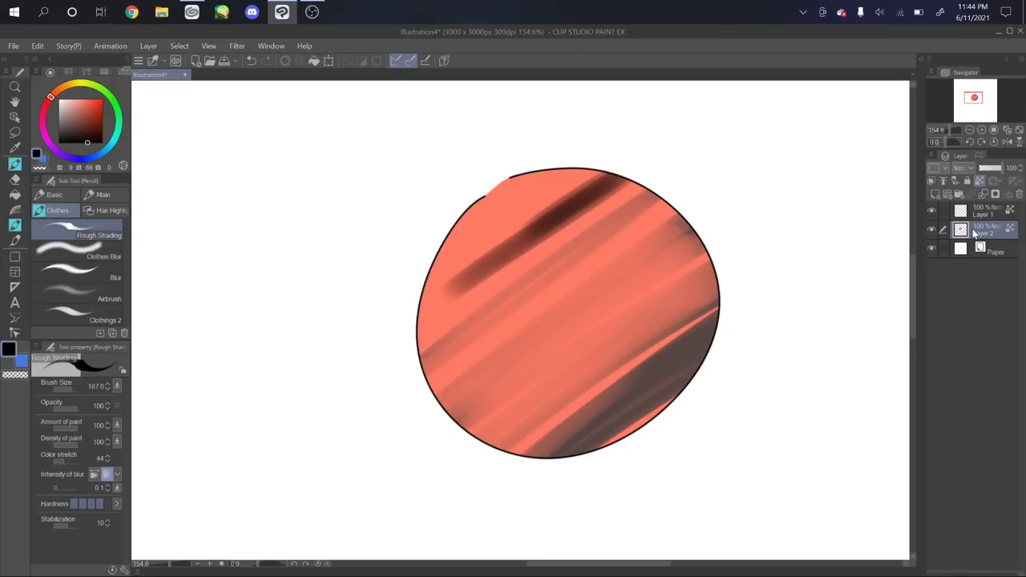
{"action": "mouse_move", "coordinate": [583, 169]}
{"action": "left_mouse_down"}
{"action": "mouse_move", "coordinate": [538, 189]}
{"action": "mouse_move", "coordinate": [542, 344]}
{"action": "mouse_move", "coordinate": [705, 334]}
{"action": "left_mouse_up"}
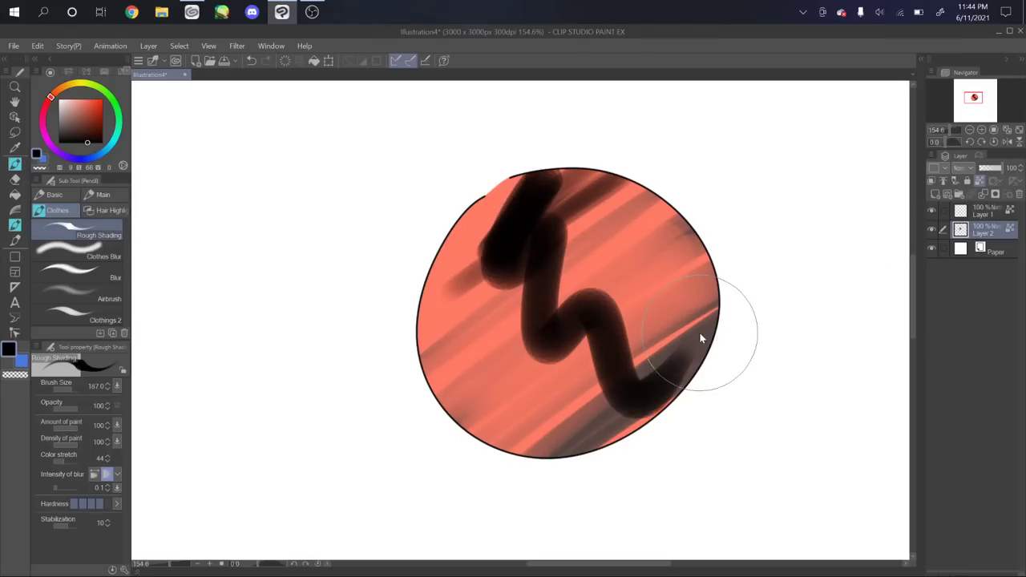
Undo the black strokes on Layer 2 and bring back the clipped Layer 3 with its black stroke
{"action": "key", "text": "ctrl+z"}
{"action": "key", "text": "ctrl+z"}
{"action": "key", "text": "ctrl+shift+n"}
{"action": "left_click_drag", "start_coordinate": [613, 178], "coordinate": [490, 260]}
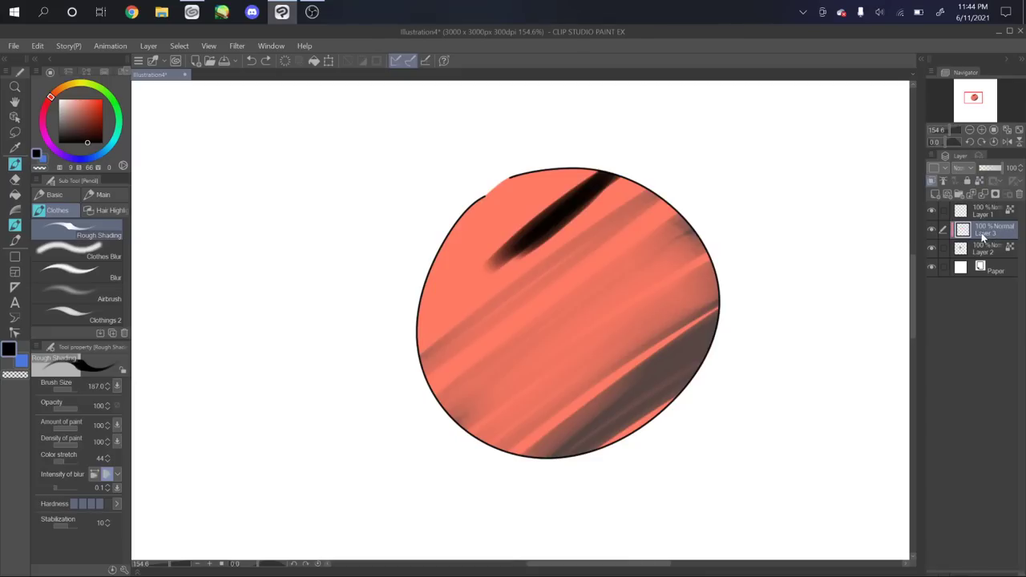
{"action": "left_click_drag", "start_coordinate": [701, 199], "coordinate": [621, 417]}
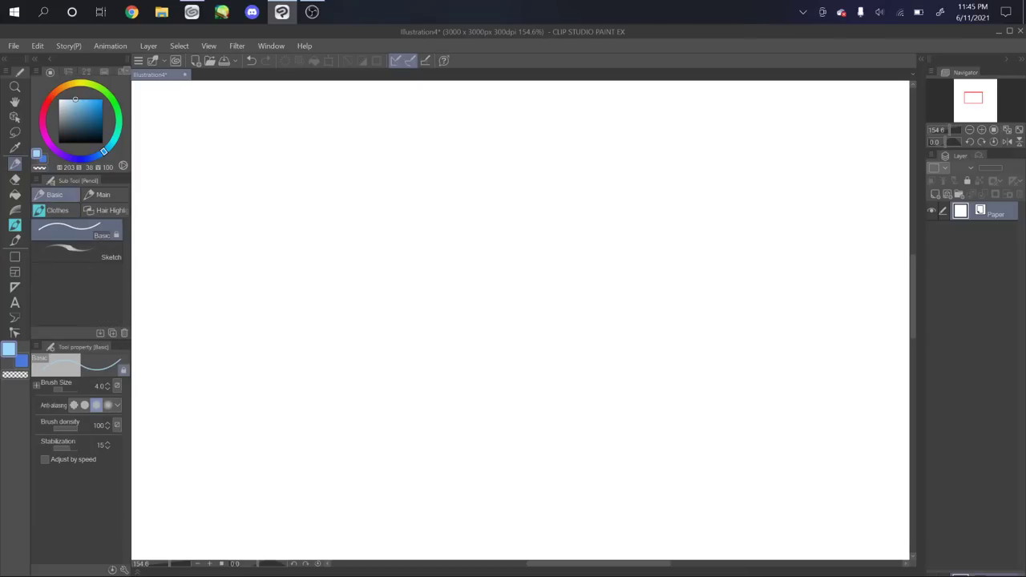
Set the pencil colour to a more saturated blue with hue 203, saturation 70 and value 100
{"action": "left_click_drag", "start_coordinate": [75, 99], "coordinate": [89, 99]}
{"action": "left_click", "coordinate": [993, 130]}
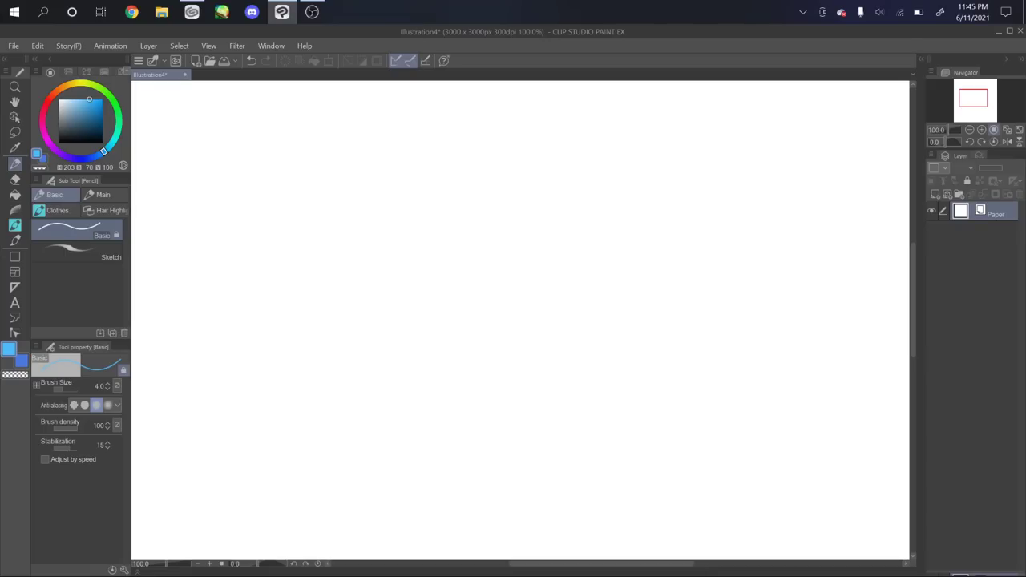
{"action": "left_click", "coordinate": [981, 130]}
{"action": "left_click", "coordinate": [981, 130]}
{"action": "left_click", "coordinate": [981, 129]}
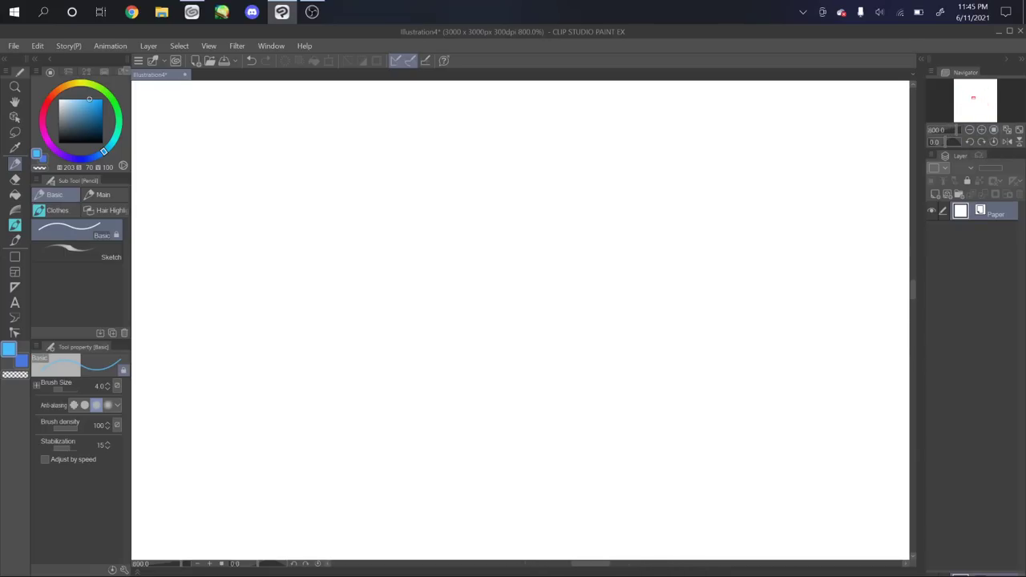
{"action": "left_click", "coordinate": [969, 130]}
{"action": "left_click", "coordinate": [993, 129]}
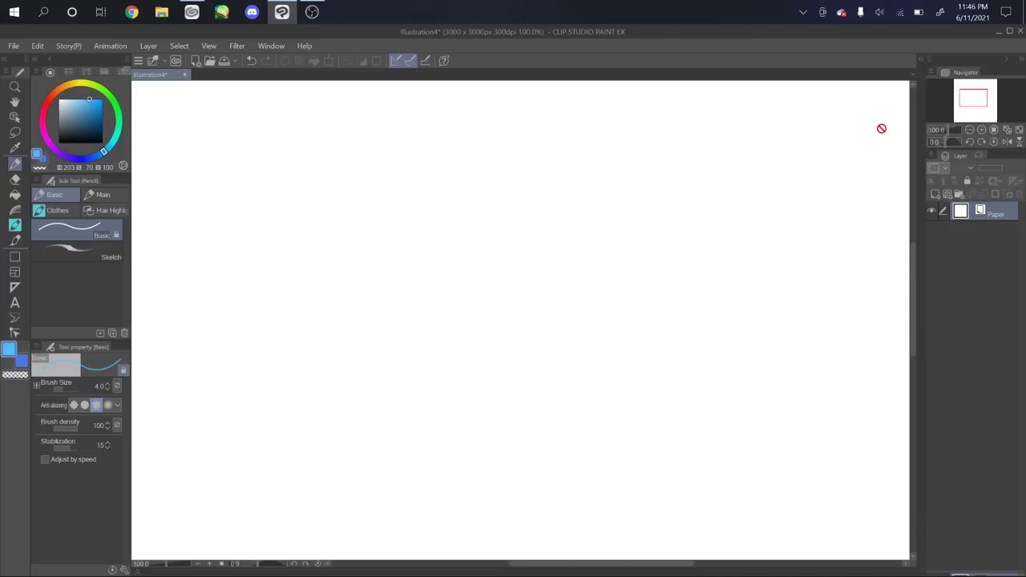
Add a new layer and sketch a head outline with jaw and ear in loose blue strokes at brush size 4
{"action": "left_click", "coordinate": [934, 194]}
{"action": "mouse_move", "coordinate": [399, 184]}
{"action": "left_mouse_down"}
{"action": "mouse_move", "coordinate": [396, 273]}
{"action": "mouse_move", "coordinate": [433, 380]}
{"action": "mouse_move", "coordinate": [477, 434]}
{"action": "left_mouse_up"}
{"action": "key", "text": "ctrl+z"}
{"action": "mouse_move", "coordinate": [418, 193]}
{"action": "left_mouse_down"}
{"action": "mouse_move", "coordinate": [435, 341]}
{"action": "mouse_move", "coordinate": [424, 335]}
{"action": "mouse_move", "coordinate": [479, 388]}
{"action": "mouse_move", "coordinate": [613, 300]}
{"action": "mouse_move", "coordinate": [578, 276]}
{"action": "mouse_move", "coordinate": [516, 145]}
{"action": "mouse_move", "coordinate": [413, 180]}
{"action": "mouse_move", "coordinate": [498, 136]}
{"action": "mouse_move", "coordinate": [608, 277]}
{"action": "left_mouse_up"}
{"action": "key", "text": "ctrl+z"}
{"action": "key", "text": "ctrl+z"}
{"action": "left_click_drag", "start_coordinate": [438, 162], "coordinate": [628, 234]}
Try drawing a first facial feature stroke inside the head outline in a close-up view
{"action": "left_click_drag", "start_coordinate": [954, 131], "coordinate": [951, 130]}
{"action": "left_click_drag", "start_coordinate": [973, 97], "coordinate": [970, 96]}
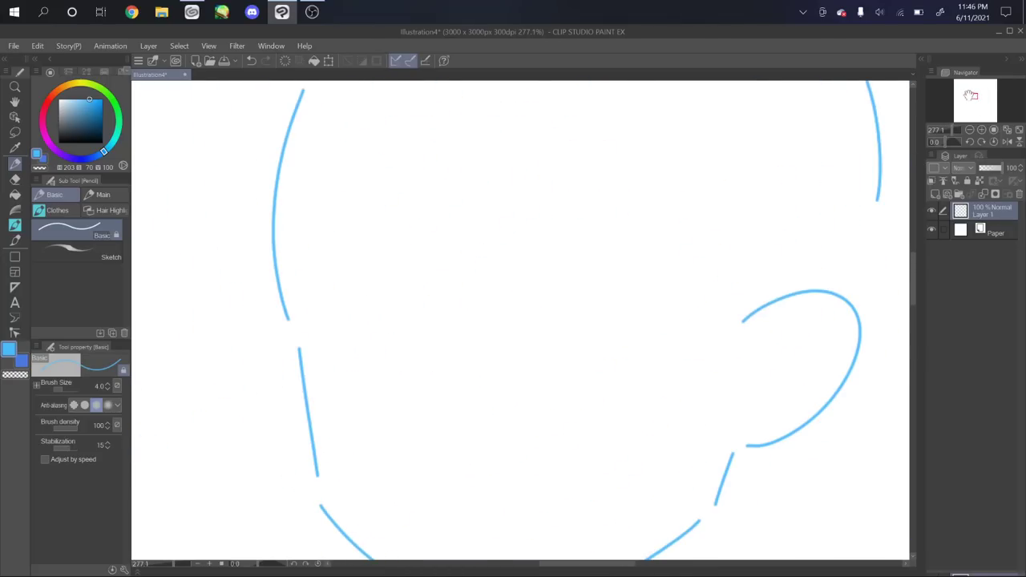
{"action": "scroll", "coordinate": [561, 306], "scroll_direction": "up", "scroll_amount": 2}
{"action": "left_click_drag", "start_coordinate": [485, 408], "coordinate": [590, 355]}
{"action": "key", "text": "ctrl+z"}
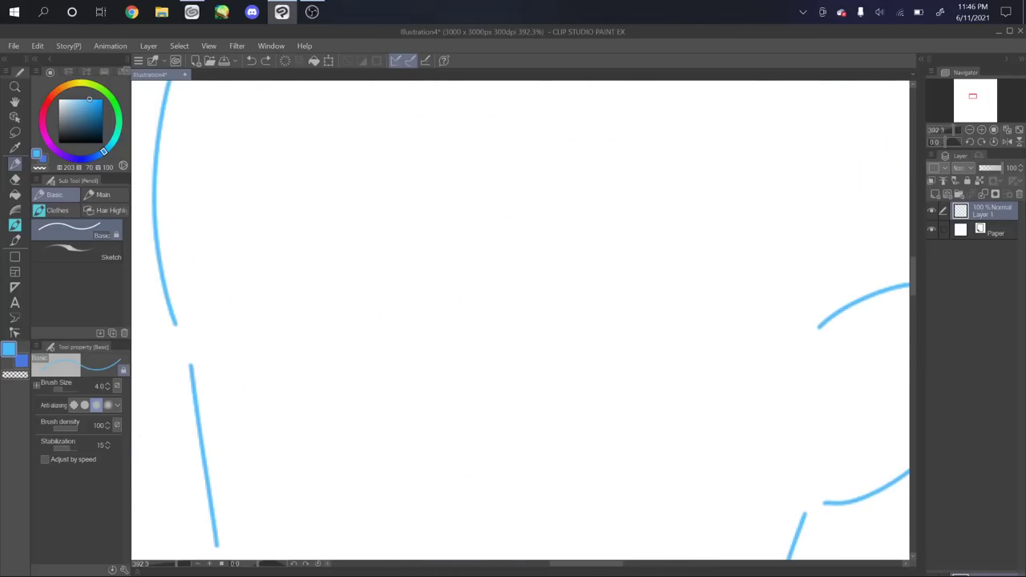
Flip the canvas horizontally and sketch one detailed eye with iris and lid lines close to the far edge of the face
{"action": "left_click", "coordinate": [1008, 142]}
{"action": "mouse_move", "coordinate": [979, 107]}
{"action": "left_mouse_down"}
{"action": "mouse_move", "coordinate": [974, 98]}
{"action": "mouse_move", "coordinate": [966, 110]}
{"action": "left_mouse_up"}
{"action": "mouse_move", "coordinate": [685, 206]}
{"action": "left_mouse_down"}
{"action": "mouse_move", "coordinate": [611, 162]}
{"action": "mouse_move", "coordinate": [556, 197]}
{"action": "left_mouse_up"}
{"action": "left_click_drag", "start_coordinate": [689, 212], "coordinate": [665, 256]}
{"action": "mouse_move", "coordinate": [572, 190]}
{"action": "left_mouse_down"}
{"action": "mouse_move", "coordinate": [561, 257]}
{"action": "mouse_move", "coordinate": [581, 297]}
{"action": "left_mouse_up"}
{"action": "mouse_move", "coordinate": [591, 306]}
{"action": "left_mouse_down"}
{"action": "mouse_move", "coordinate": [617, 290]}
{"action": "mouse_move", "coordinate": [627, 247]}
{"action": "left_mouse_up"}
{"action": "mouse_move", "coordinate": [612, 167]}
{"action": "left_mouse_down"}
{"action": "mouse_move", "coordinate": [641, 179]}
{"action": "mouse_move", "coordinate": [637, 207]}
{"action": "left_mouse_up"}
{"action": "left_click_drag", "start_coordinate": [637, 211], "coordinate": [629, 232]}
{"action": "mouse_move", "coordinate": [563, 166]}
{"action": "left_mouse_down"}
{"action": "mouse_move", "coordinate": [594, 145]}
{"action": "mouse_move", "coordinate": [647, 158]}
{"action": "left_mouse_up"}
{"action": "left_click_drag", "start_coordinate": [566, 142], "coordinate": [586, 133]}
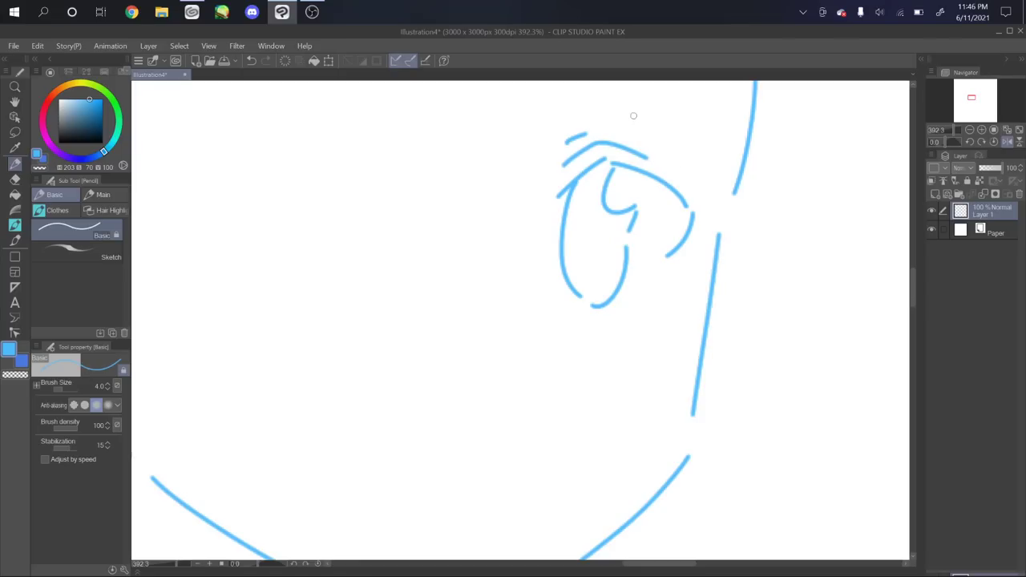
Flip the canvas back and examine the eye's size and placement against the whole head
{"action": "left_click_drag", "start_coordinate": [954, 130], "coordinate": [974, 96]}
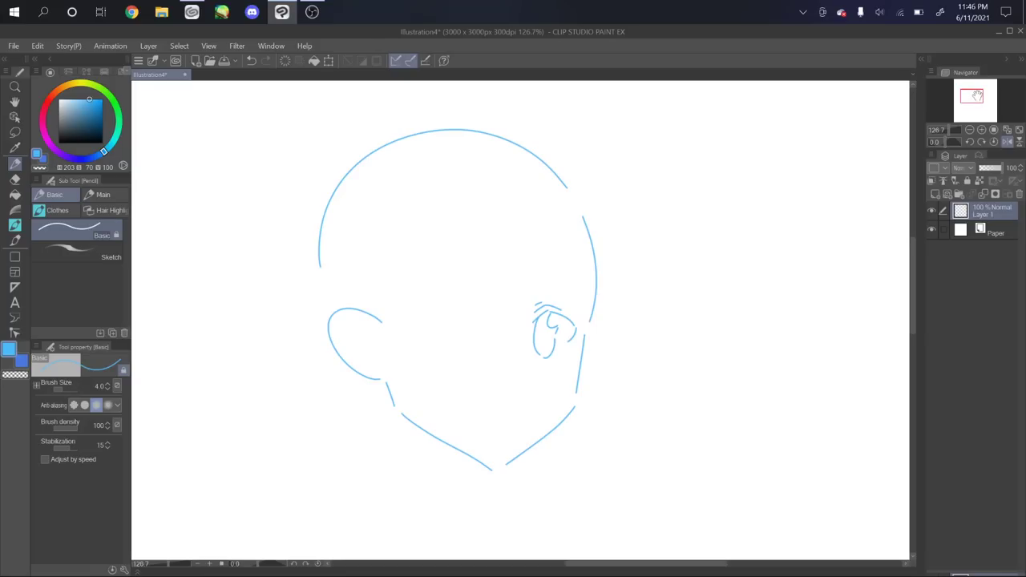
{"action": "left_click", "coordinate": [1006, 141]}
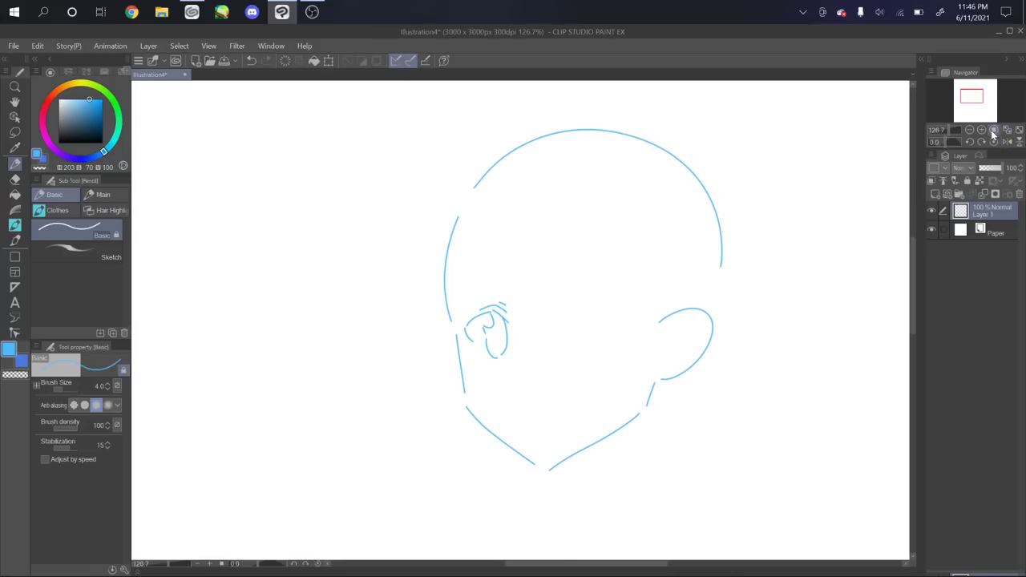
{"action": "scroll", "coordinate": [958, 129], "scroll_direction": "up", "scroll_amount": 8}
{"action": "left_click_drag", "start_coordinate": [970, 95], "coordinate": [970, 109]}
{"action": "scroll", "coordinate": [952, 134], "scroll_direction": "down", "scroll_amount": 8}
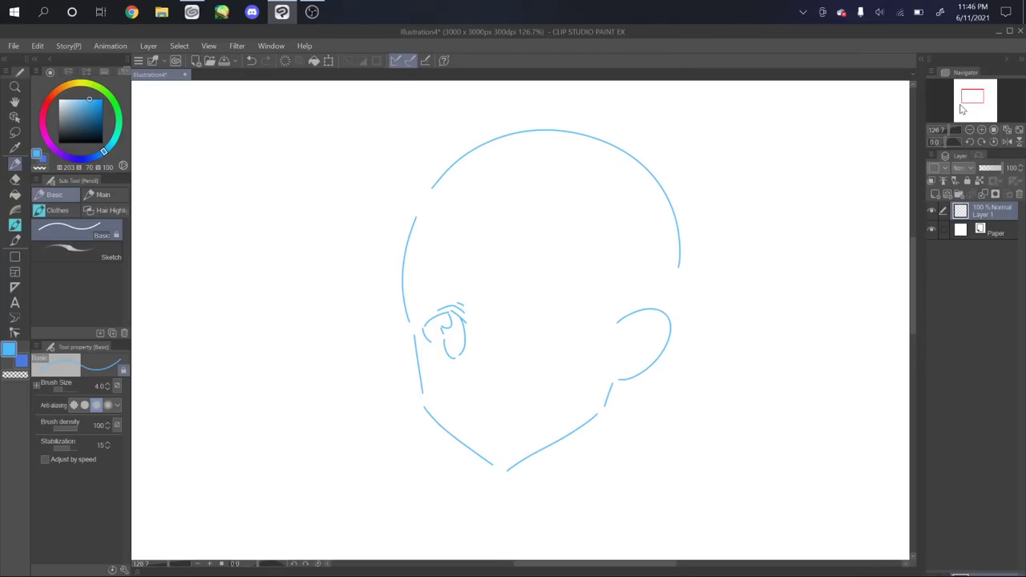
{"action": "left_click", "coordinate": [994, 129]}
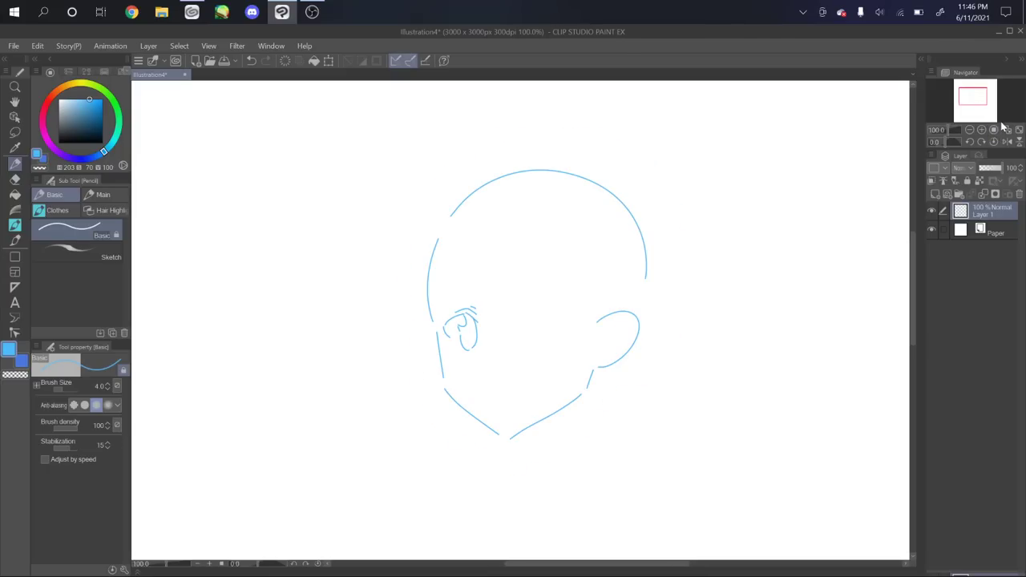
Undo the close-up eye sketch and check the bare head outline in mirrored and normal views
{"action": "key", "text": "ctrl+z"}
{"action": "key", "text": "ctrl+z"}
{"action": "left_click", "coordinate": [1007, 141]}
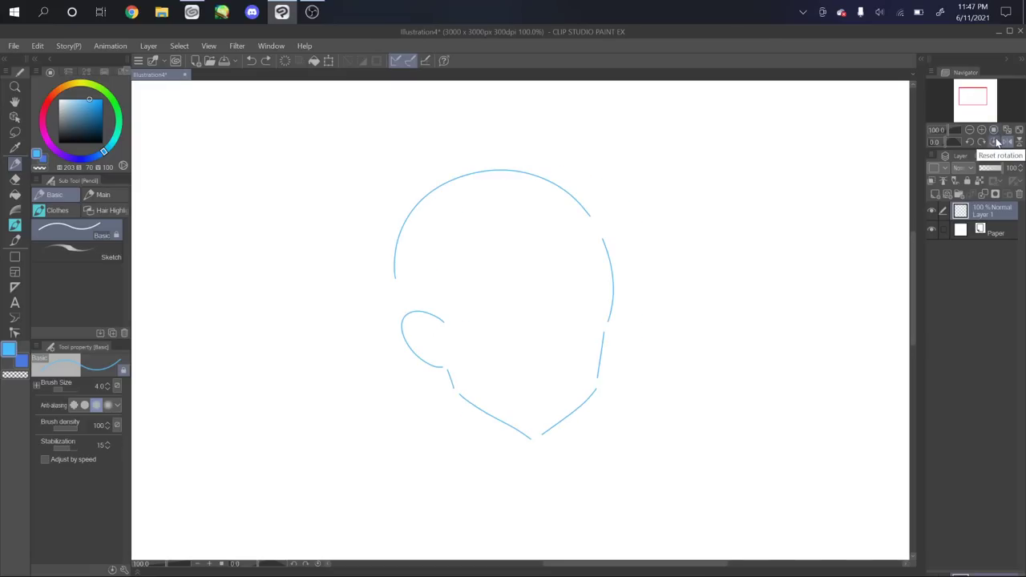
{"action": "mouse_move", "coordinate": [726, 247]}
{"action": "left_mouse_down"}
{"action": "mouse_move", "coordinate": [726, 286]}
{"action": "mouse_move", "coordinate": [623, 371]}
{"action": "left_mouse_up"}
{"action": "left_click", "coordinate": [1006, 141]}
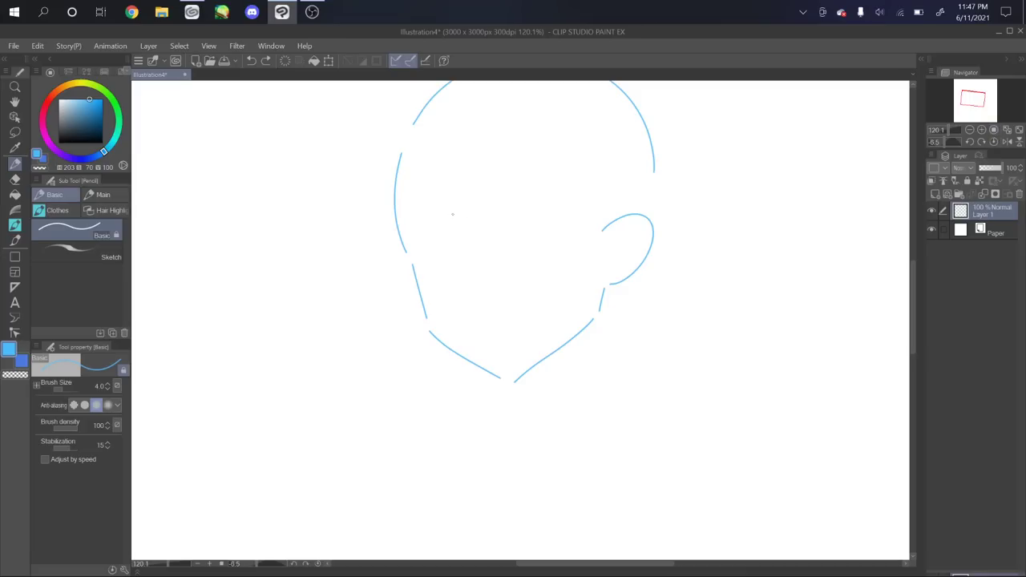
{"action": "left_click", "coordinate": [986, 141]}
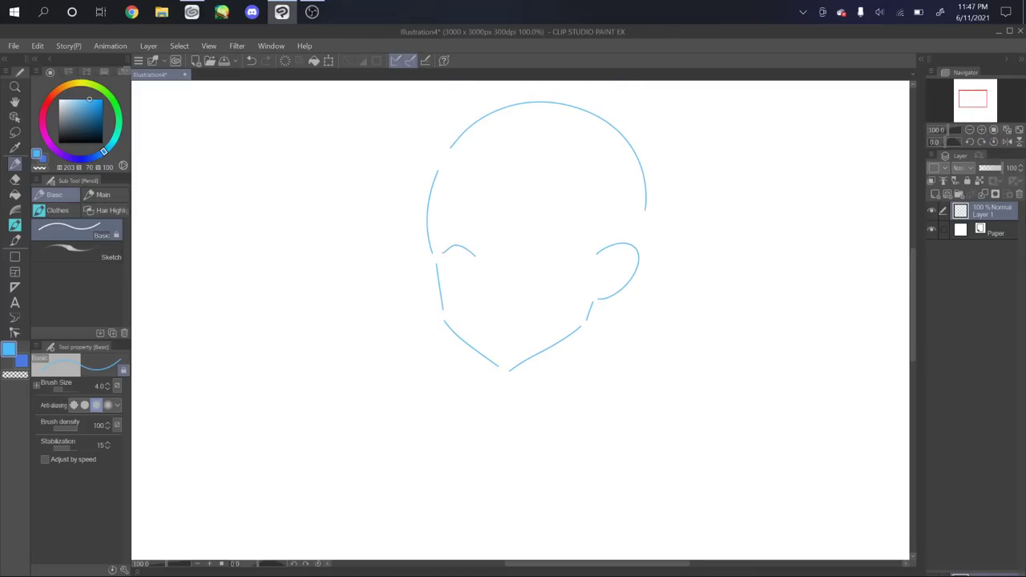
Sketch both eyes with irises and lid lines inside the head outline while working at 100% zoom
{"action": "key", "text": "ctrl+z"}
{"action": "left_click_drag", "start_coordinate": [464, 277], "coordinate": [480, 263]}
{"action": "left_click_drag", "start_coordinate": [543, 251], "coordinate": [576, 263]}
{"action": "key", "text": "ctrl+z"}
{"action": "left_click_drag", "start_coordinate": [518, 258], "coordinate": [529, 248]}
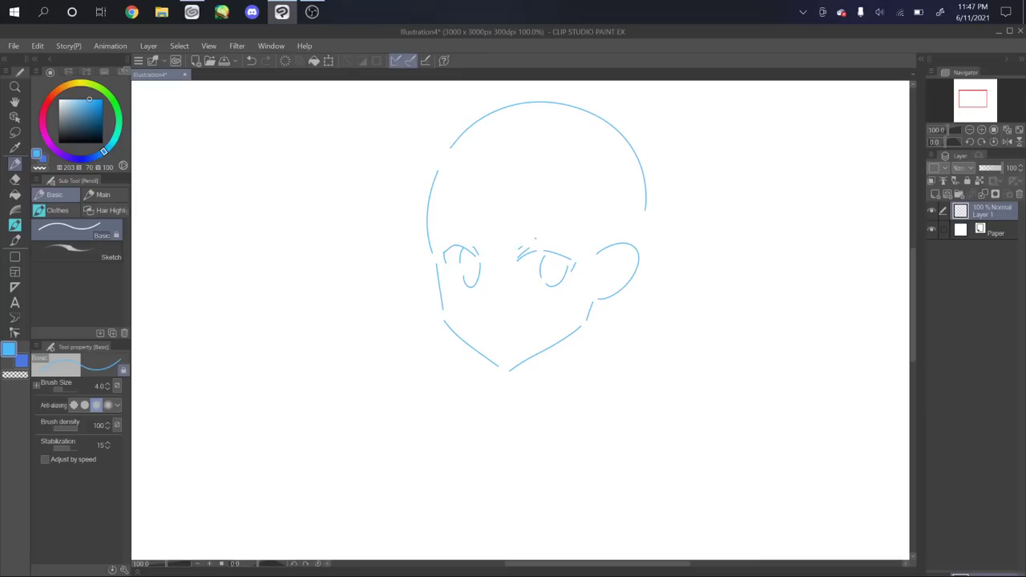
Sketch an eyebrow above each eye, flipping the canvas horizontally to redraw the one over the far eye
{"action": "left_click_drag", "start_coordinate": [510, 235], "coordinate": [583, 234]}
{"action": "left_click", "coordinate": [1007, 141]}
{"action": "key", "text": "ctrl+z"}
{"action": "left_click_drag", "start_coordinate": [559, 234], "coordinate": [597, 214]}
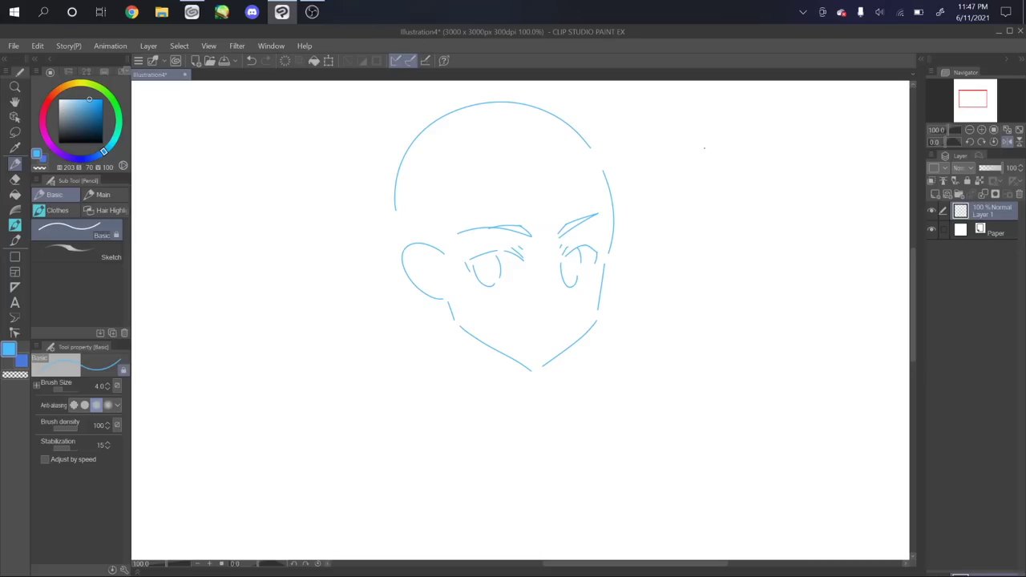
Flip the canvas back and sketch the nose, a smiling mouth and the inner ear lines
{"action": "left_click", "coordinate": [1006, 142]}
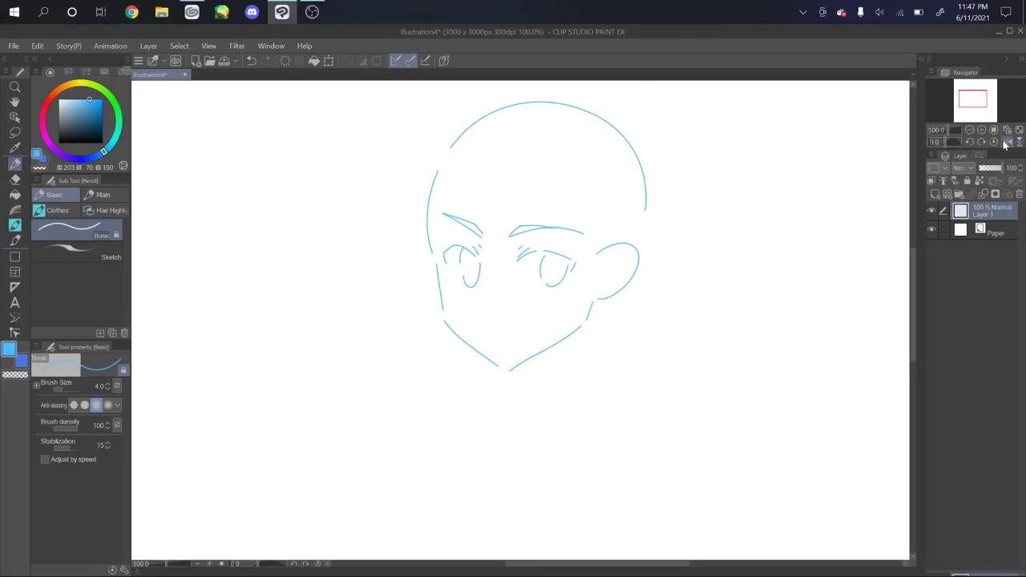
{"action": "left_click_drag", "start_coordinate": [490, 289], "coordinate": [536, 319]}
{"action": "left_click_drag", "start_coordinate": [618, 252], "coordinate": [603, 278]}
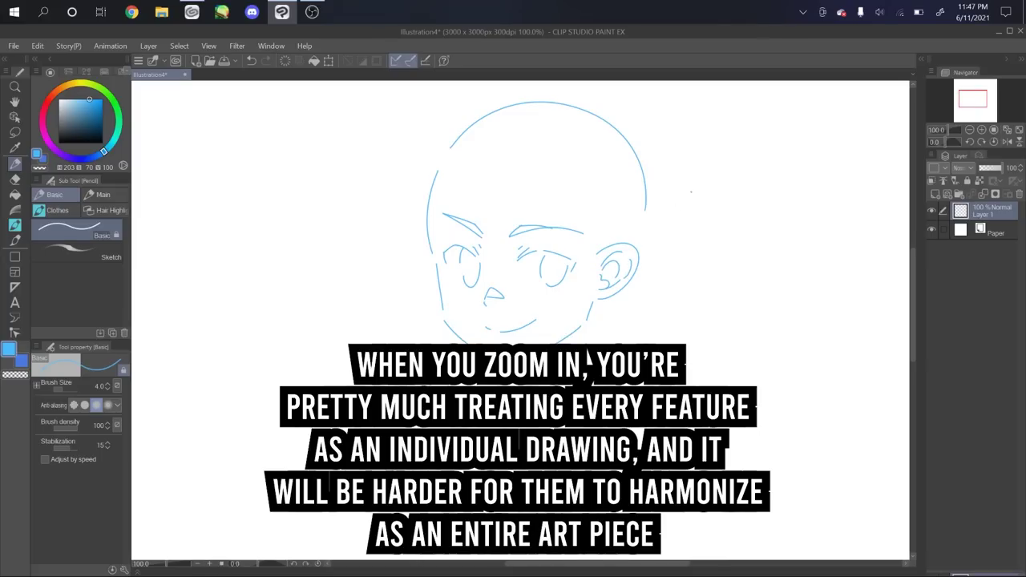
Sketch bangs across the forehead, hair locks beside the far eye, and a short side lock in front of the ear
{"action": "mouse_move", "coordinate": [490, 101]}
{"action": "left_mouse_down"}
{"action": "mouse_move", "coordinate": [473, 239]}
{"action": "mouse_move", "coordinate": [479, 201]}
{"action": "left_mouse_up"}
{"action": "left_click_drag", "start_coordinate": [479, 201], "coordinate": [518, 271]}
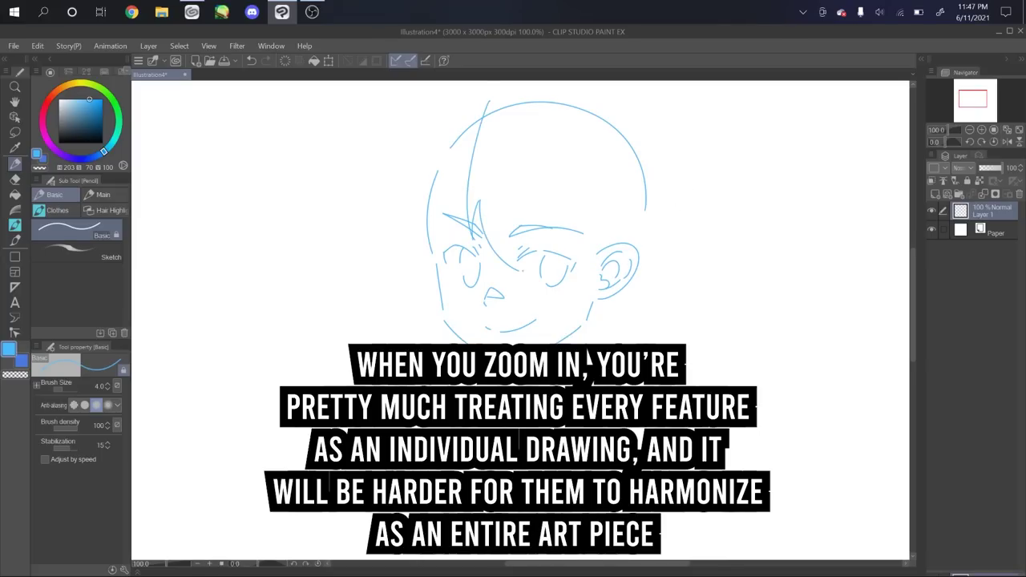
{"action": "left_click_drag", "start_coordinate": [455, 119], "coordinate": [394, 285]}
{"action": "left_click_drag", "start_coordinate": [395, 250], "coordinate": [393, 289]}
{"action": "left_click_drag", "start_coordinate": [398, 255], "coordinate": [446, 296]}
{"action": "mouse_move", "coordinate": [581, 239]}
{"action": "left_mouse_down"}
{"action": "mouse_move", "coordinate": [561, 326]}
{"action": "mouse_move", "coordinate": [584, 258]}
{"action": "mouse_move", "coordinate": [572, 289]}
{"action": "left_mouse_up"}
{"action": "key", "text": "ctrl+z"}
{"action": "left_click_drag", "start_coordinate": [572, 290], "coordinate": [587, 270]}
Sketch the outer hair outline around the crown and behind the ear, plus a curved hairline over the forehead
{"action": "left_click_drag", "start_coordinate": [668, 201], "coordinate": [595, 324]}
{"action": "mouse_move", "coordinate": [603, 218]}
{"action": "left_mouse_down"}
{"action": "mouse_move", "coordinate": [657, 192]}
{"action": "mouse_move", "coordinate": [650, 99]}
{"action": "left_mouse_up"}
{"action": "mouse_move", "coordinate": [650, 100]}
{"action": "left_mouse_down"}
{"action": "mouse_move", "coordinate": [580, 90]}
{"action": "mouse_move", "coordinate": [467, 102]}
{"action": "left_mouse_up"}
{"action": "mouse_move", "coordinate": [453, 112]}
{"action": "left_mouse_down"}
{"action": "mouse_move", "coordinate": [393, 149]}
{"action": "mouse_move", "coordinate": [391, 236]}
{"action": "left_mouse_up"}
{"action": "left_click_drag", "start_coordinate": [984, 113], "coordinate": [983, 109]}
{"action": "mouse_move", "coordinate": [629, 310]}
{"action": "left_mouse_down"}
{"action": "mouse_move", "coordinate": [626, 287]}
{"action": "mouse_move", "coordinate": [492, 325]}
{"action": "left_mouse_up"}
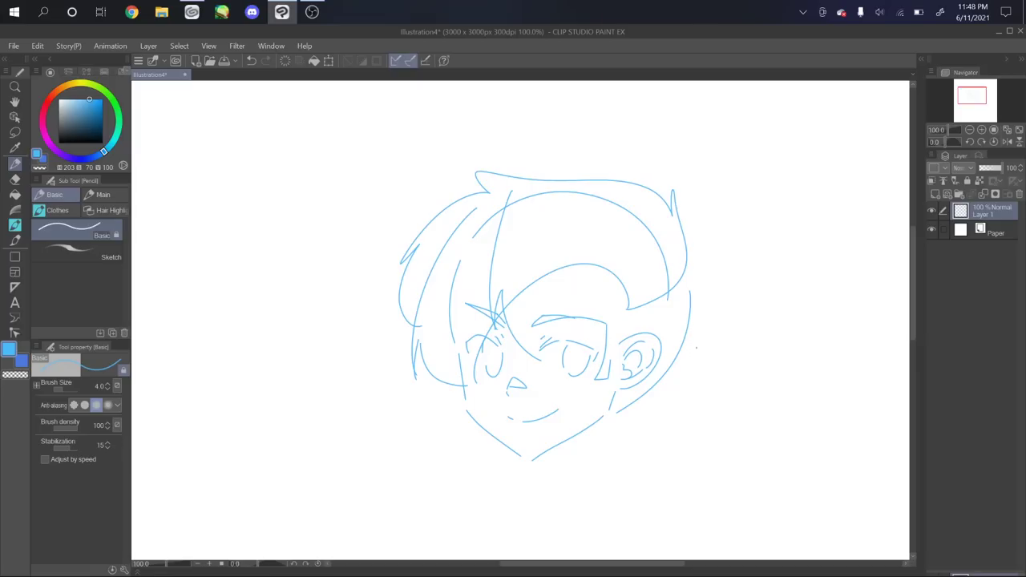
Undo the hair and facial features back to the bare head outline
{"action": "left_click_drag", "start_coordinate": [968, 100], "coordinate": [982, 101]}
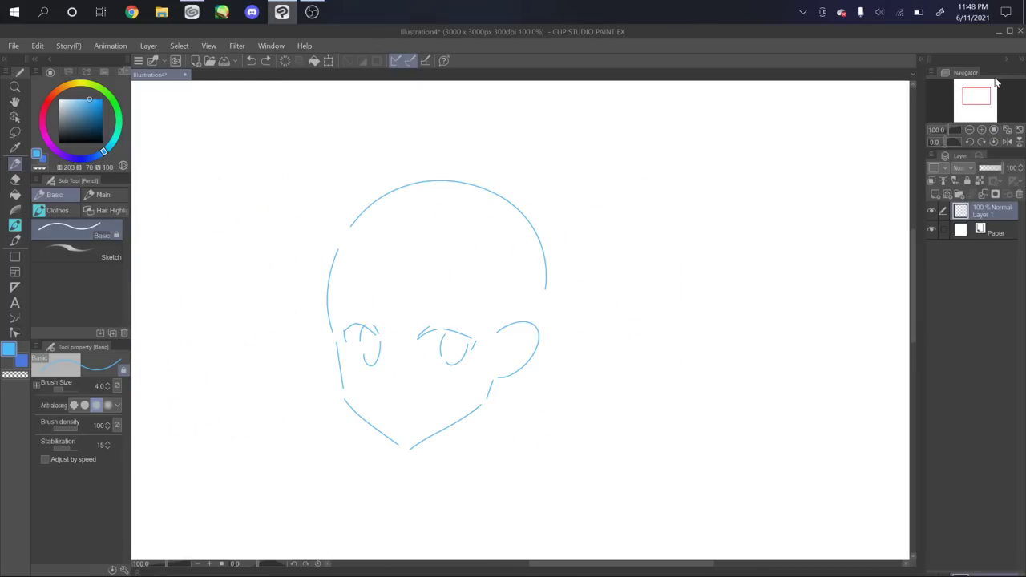
{"action": "key", "text": "ctrl+z"}
{"action": "key", "text": "ctrl+z"}
{"action": "key", "text": "ctrl+z"}
{"action": "key", "text": "ctrl+z"}
{"action": "key", "text": "ctrl+z"}
{"action": "key", "text": "ctrl+z"}
{"action": "scroll", "coordinate": [604, 297], "scroll_direction": "up", "scroll_amount": 2}
{"action": "left_click_drag", "start_coordinate": [542, 341], "coordinate": [729, 276]}
{"action": "key", "text": "ctrl+z"}
{"action": "key", "text": "ctrl+z"}
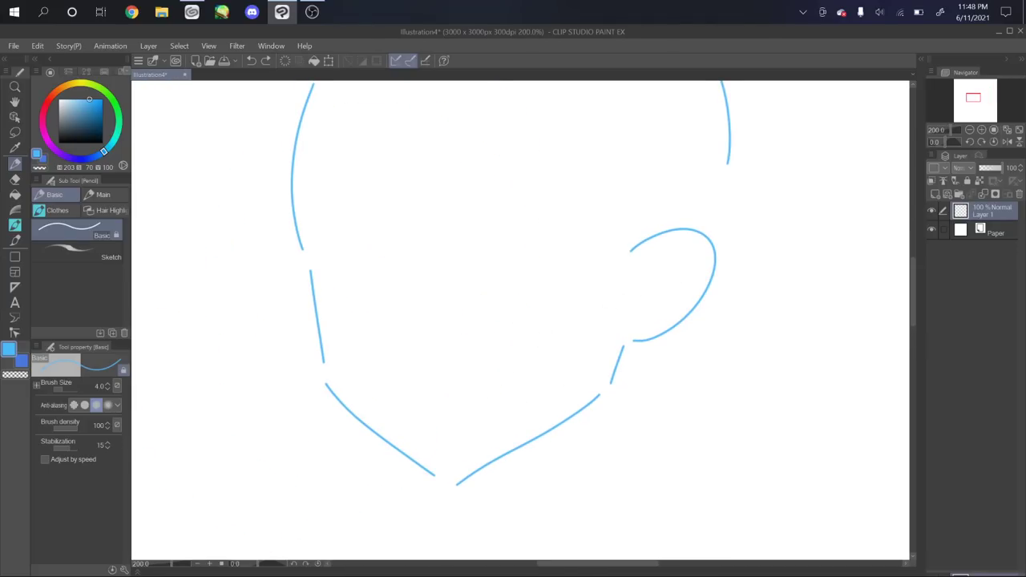
Sketch the far eye's upper lid, iris and lid crease while zoomed in to about 330%
{"action": "scroll", "coordinate": [677, 263], "scroll_direction": "up", "scroll_amount": 2}
{"action": "left_click_drag", "start_coordinate": [607, 401], "coordinate": [785, 426]}
{"action": "key", "text": "ctrl+z"}
{"action": "mouse_move", "coordinate": [417, 281]}
{"action": "left_mouse_down"}
{"action": "mouse_move", "coordinate": [695, 343]}
{"action": "mouse_move", "coordinate": [670, 349]}
{"action": "left_mouse_up"}
{"action": "mouse_move", "coordinate": [358, 298]}
{"action": "left_mouse_down"}
{"action": "mouse_move", "coordinate": [381, 273]}
{"action": "mouse_move", "coordinate": [504, 318]}
{"action": "left_mouse_up"}
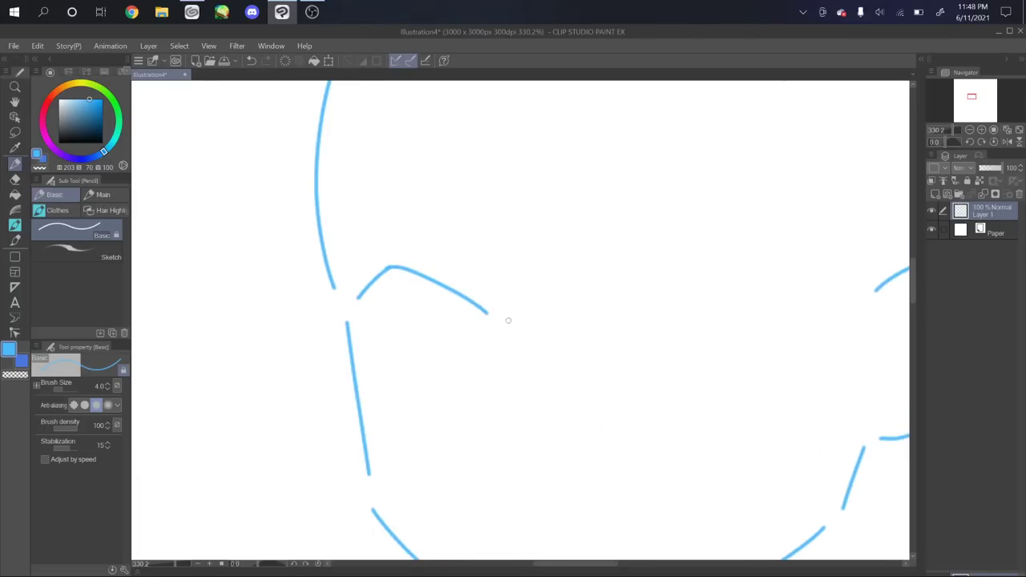
{"action": "left_click_drag", "start_coordinate": [357, 298], "coordinate": [361, 334]}
{"action": "mouse_move", "coordinate": [417, 277]}
{"action": "left_mouse_down"}
{"action": "mouse_move", "coordinate": [437, 395]}
{"action": "mouse_move", "coordinate": [490, 324]}
{"action": "left_mouse_up"}
{"action": "key", "text": "ctrl+z"}
{"action": "left_click_drag", "start_coordinate": [433, 399], "coordinate": [489, 333]}
{"action": "left_click_drag", "start_coordinate": [425, 382], "coordinate": [431, 391]}
{"action": "left_click_drag", "start_coordinate": [422, 251], "coordinate": [480, 293]}
Flip the canvas horizontally and add the eyebrow, pupil and outer lashes to the far eye
{"action": "left_click", "coordinate": [1005, 142]}
{"action": "mouse_move", "coordinate": [530, 237]}
{"action": "left_mouse_down"}
{"action": "mouse_move", "coordinate": [546, 217]}
{"action": "mouse_move", "coordinate": [673, 223]}
{"action": "mouse_move", "coordinate": [559, 230]}
{"action": "mouse_move", "coordinate": [678, 221]}
{"action": "left_mouse_up"}
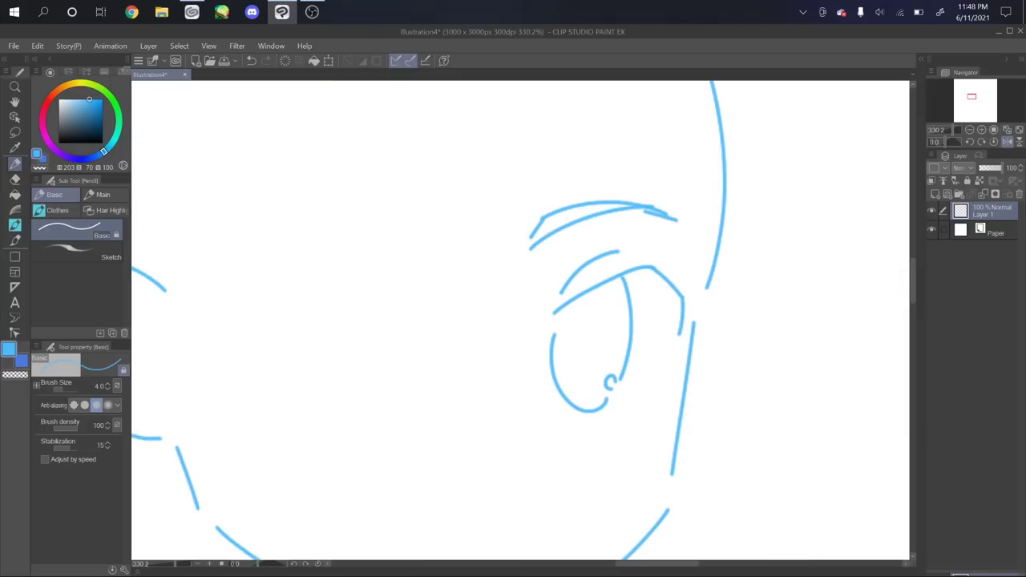
{"action": "left_click_drag", "start_coordinate": [578, 325], "coordinate": [583, 357]}
{"action": "mouse_move", "coordinate": [590, 364]}
{"action": "left_mouse_down"}
{"action": "mouse_move", "coordinate": [602, 317]}
{"action": "mouse_move", "coordinate": [641, 252]}
{"action": "left_mouse_up"}
{"action": "mouse_move", "coordinate": [649, 253]}
{"action": "left_mouse_down"}
{"action": "mouse_move", "coordinate": [697, 297]}
{"action": "mouse_move", "coordinate": [664, 264]}
{"action": "mouse_move", "coordinate": [686, 307]}
{"action": "mouse_move", "coordinate": [709, 281]}
{"action": "left_mouse_up"}
{"action": "key", "text": "ctrl+z"}
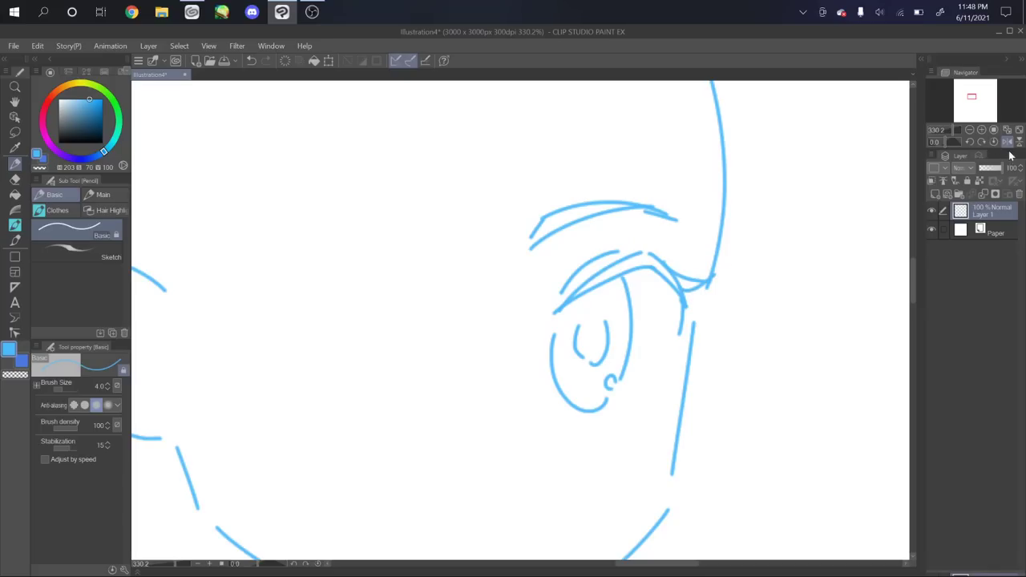
Flip the canvas back and sketch the near eye's upper lid and iris outline, redrawing strokes that miss
{"action": "left_click", "coordinate": [1007, 141]}
{"action": "mouse_move", "coordinate": [682, 313]}
{"action": "left_mouse_down"}
{"action": "mouse_move", "coordinate": [597, 303]}
{"action": "mouse_move", "coordinate": [540, 317]}
{"action": "mouse_move", "coordinate": [557, 290]}
{"action": "left_mouse_up"}
{"action": "key", "text": "ctrl+z"}
{"action": "mouse_move", "coordinate": [489, 310]}
{"action": "left_mouse_down"}
{"action": "mouse_move", "coordinate": [523, 291]}
{"action": "mouse_move", "coordinate": [588, 275]}
{"action": "left_mouse_up"}
{"action": "left_click_drag", "start_coordinate": [590, 277], "coordinate": [662, 319]}
{"action": "key", "text": "ctrl+z"}
{"action": "mouse_move", "coordinate": [590, 277]}
{"action": "left_mouse_down"}
{"action": "mouse_move", "coordinate": [657, 319]}
{"action": "mouse_move", "coordinate": [645, 356]}
{"action": "left_mouse_up"}
{"action": "left_click_drag", "start_coordinate": [471, 324], "coordinate": [484, 311]}
{"action": "mouse_move", "coordinate": [566, 277]}
{"action": "left_mouse_down"}
{"action": "mouse_move", "coordinate": [554, 301]}
{"action": "mouse_move", "coordinate": [562, 385]}
{"action": "mouse_move", "coordinate": [620, 347]}
{"action": "left_mouse_up"}
{"action": "key", "text": "ctrl+z"}
{"action": "left_click_drag", "start_coordinate": [561, 385], "coordinate": [626, 339]}
{"action": "key", "text": "ctrl+z"}
{"action": "left_click_drag", "start_coordinate": [561, 386], "coordinate": [630, 366]}
Add the near eye's pupil, highlight, thicker lash line and lid crease, and sketch its eyebrow
{"action": "mouse_move", "coordinate": [624, 291]}
{"action": "left_mouse_down"}
{"action": "mouse_move", "coordinate": [644, 308]}
{"action": "mouse_move", "coordinate": [630, 357]}
{"action": "left_mouse_up"}
{"action": "left_click_drag", "start_coordinate": [569, 319], "coordinate": [595, 365]}
{"action": "left_click_drag", "start_coordinate": [603, 362], "coordinate": [611, 359]}
{"action": "left_click_drag", "start_coordinate": [470, 323], "coordinate": [593, 260]}
{"action": "left_click_drag", "start_coordinate": [596, 261], "coordinate": [647, 288]}
{"action": "mouse_move", "coordinate": [651, 290]}
{"action": "left_mouse_down"}
{"action": "mouse_move", "coordinate": [711, 282]}
{"action": "mouse_move", "coordinate": [667, 317]}
{"action": "mouse_move", "coordinate": [662, 353]}
{"action": "mouse_move", "coordinate": [637, 365]}
{"action": "left_mouse_up"}
{"action": "key", "text": "ctrl+z"}
{"action": "left_click_drag", "start_coordinate": [483, 284], "coordinate": [580, 247]}
{"action": "key", "text": "ctrl+z"}
{"action": "mouse_move", "coordinate": [458, 248]}
{"action": "left_mouse_down"}
{"action": "mouse_move", "coordinate": [480, 214]}
{"action": "mouse_move", "coordinate": [639, 215]}
{"action": "left_mouse_up"}
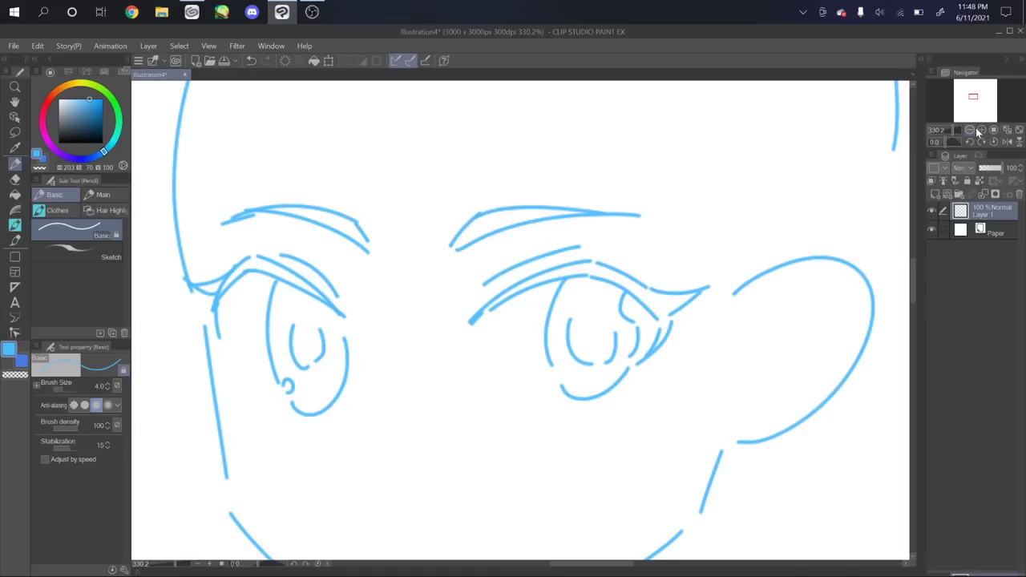
Sketch the inner ear contour lines inside the ear outline
{"action": "left_click_drag", "start_coordinate": [973, 96], "coordinate": [976, 98]}
{"action": "mouse_move", "coordinate": [425, 161]}
{"action": "left_mouse_down"}
{"action": "mouse_move", "coordinate": [379, 169]}
{"action": "mouse_move", "coordinate": [345, 271]}
{"action": "mouse_move", "coordinate": [372, 302]}
{"action": "mouse_move", "coordinate": [433, 227]}
{"action": "left_mouse_up"}
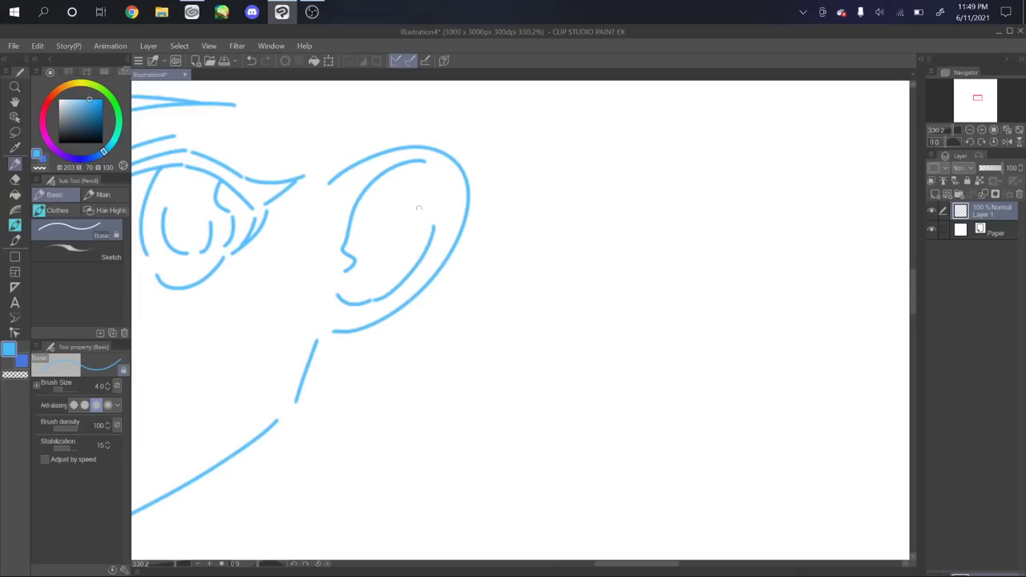
{"action": "left_click_drag", "start_coordinate": [350, 233], "coordinate": [396, 258]}
Sketch pointed bangs over the forehead and between the eyes, with side strands beside the near eye
{"action": "left_click_drag", "start_coordinate": [978, 98], "coordinate": [972, 95]}
{"action": "left_click_drag", "start_coordinate": [421, 146], "coordinate": [377, 495]}
{"action": "key", "text": "ctrl+z"}
{"action": "left_click_drag", "start_coordinate": [420, 120], "coordinate": [409, 453]}
{"action": "left_click_drag", "start_coordinate": [394, 373], "coordinate": [505, 533]}
{"action": "left_click_drag", "start_coordinate": [551, 196], "coordinate": [525, 502]}
{"action": "mouse_move", "coordinate": [553, 133]}
{"action": "left_mouse_down"}
{"action": "mouse_move", "coordinate": [550, 175]}
{"action": "mouse_move", "coordinate": [659, 412]}
{"action": "left_mouse_up"}
{"action": "left_click_drag", "start_coordinate": [973, 94], "coordinate": [975, 95]}
{"action": "left_click_drag", "start_coordinate": [559, 149], "coordinate": [541, 517]}
{"action": "left_click_drag", "start_coordinate": [591, 420], "coordinate": [537, 524]}
{"action": "left_click_drag", "start_coordinate": [720, 140], "coordinate": [681, 329]}
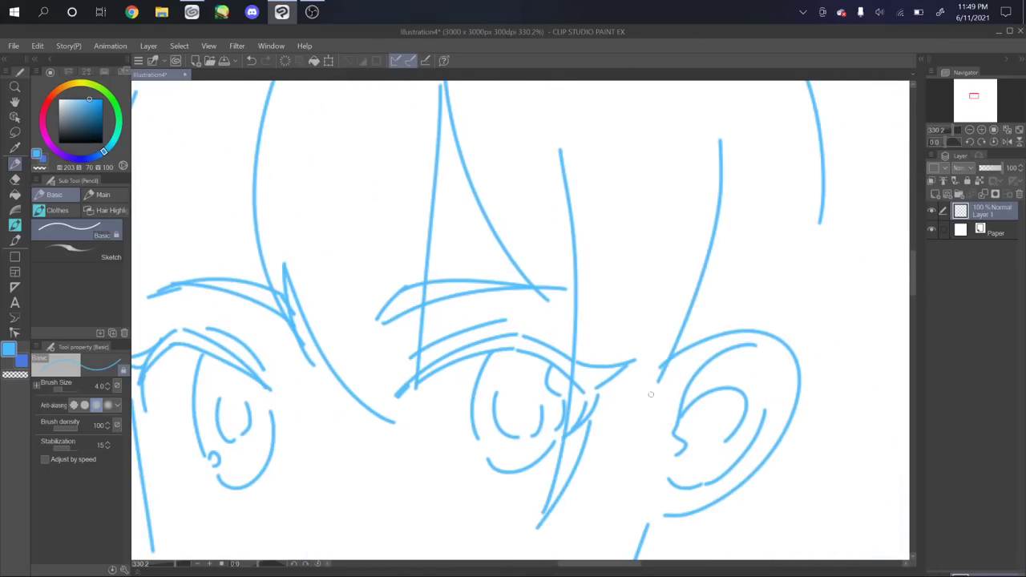
Sketch the hair at the crown, a pointed tuft sweeping out from it, and the hair beside the far eye
{"action": "left_click_drag", "start_coordinate": [976, 97], "coordinate": [975, 91]}
{"action": "mouse_move", "coordinate": [386, 242]}
{"action": "left_mouse_down"}
{"action": "mouse_move", "coordinate": [437, 266]}
{"action": "mouse_move", "coordinate": [586, 454]}
{"action": "left_mouse_up"}
{"action": "left_click_drag", "start_coordinate": [339, 234], "coordinate": [392, 243]}
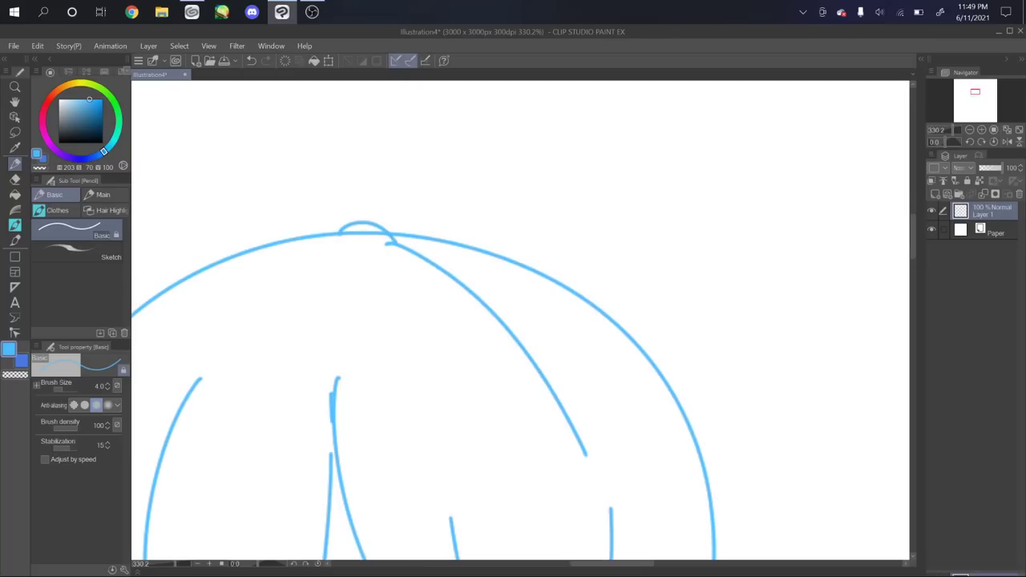
{"action": "left_click_drag", "start_coordinate": [975, 93], "coordinate": [970, 93]}
{"action": "mouse_move", "coordinate": [805, 152]}
{"action": "left_mouse_down"}
{"action": "mouse_move", "coordinate": [753, 144]}
{"action": "mouse_move", "coordinate": [287, 310]}
{"action": "mouse_move", "coordinate": [462, 291]}
{"action": "left_mouse_up"}
{"action": "left_click_drag", "start_coordinate": [969, 92], "coordinate": [968, 95]}
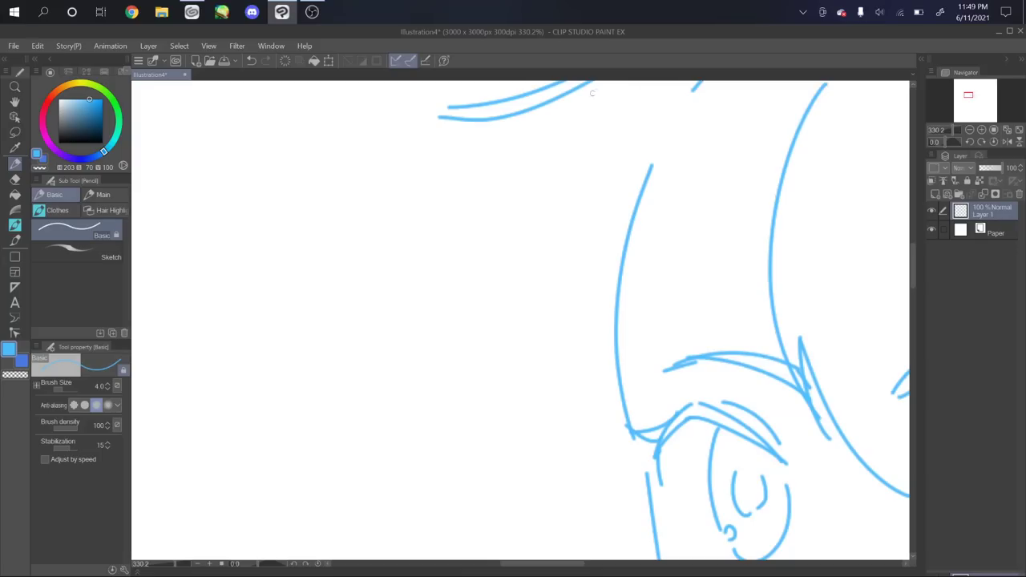
{"action": "left_click_drag", "start_coordinate": [590, 84], "coordinate": [501, 432]}
{"action": "left_click_drag", "start_coordinate": [503, 356], "coordinate": [510, 453]}
{"action": "left_click_drag", "start_coordinate": [514, 286], "coordinate": [609, 525]}
Sketch the hair strands around the ear and the rounded outer contour at the back of the head
{"action": "left_click_drag", "start_coordinate": [968, 95], "coordinate": [975, 93]}
{"action": "mouse_move", "coordinate": [549, 138]}
{"action": "left_mouse_down"}
{"action": "mouse_move", "coordinate": [657, 249]}
{"action": "mouse_move", "coordinate": [670, 489]}
{"action": "left_mouse_up"}
{"action": "left_click_drag", "start_coordinate": [974, 93], "coordinate": [977, 96]}
{"action": "mouse_move", "coordinate": [368, 539]}
{"action": "left_mouse_down"}
{"action": "mouse_move", "coordinate": [483, 465]}
{"action": "mouse_move", "coordinate": [571, 344]}
{"action": "left_mouse_up"}
{"action": "mouse_move", "coordinate": [592, 311]}
{"action": "left_mouse_down"}
{"action": "mouse_move", "coordinate": [600, 241]}
{"action": "mouse_move", "coordinate": [584, 133]}
{"action": "left_mouse_up"}
{"action": "left_click_drag", "start_coordinate": [977, 96], "coordinate": [974, 94]}
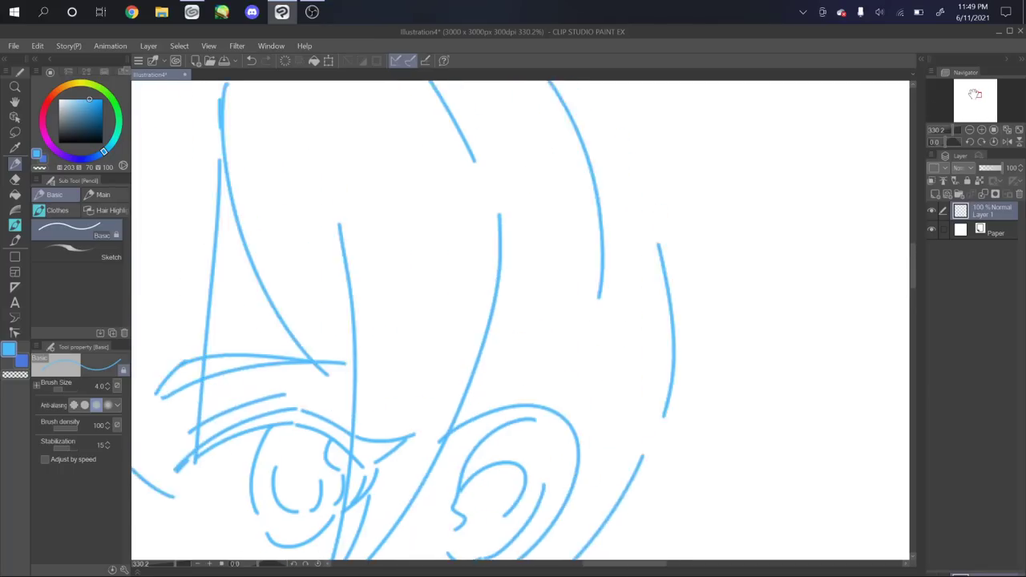
{"action": "key", "text": "ctrl+z"}
{"action": "mouse_move", "coordinate": [730, 317]}
{"action": "left_mouse_down"}
{"action": "mouse_move", "coordinate": [765, 487]}
{"action": "mouse_move", "coordinate": [755, 559]}
{"action": "left_mouse_up"}
{"action": "left_click_drag", "start_coordinate": [720, 279], "coordinate": [432, 106]}
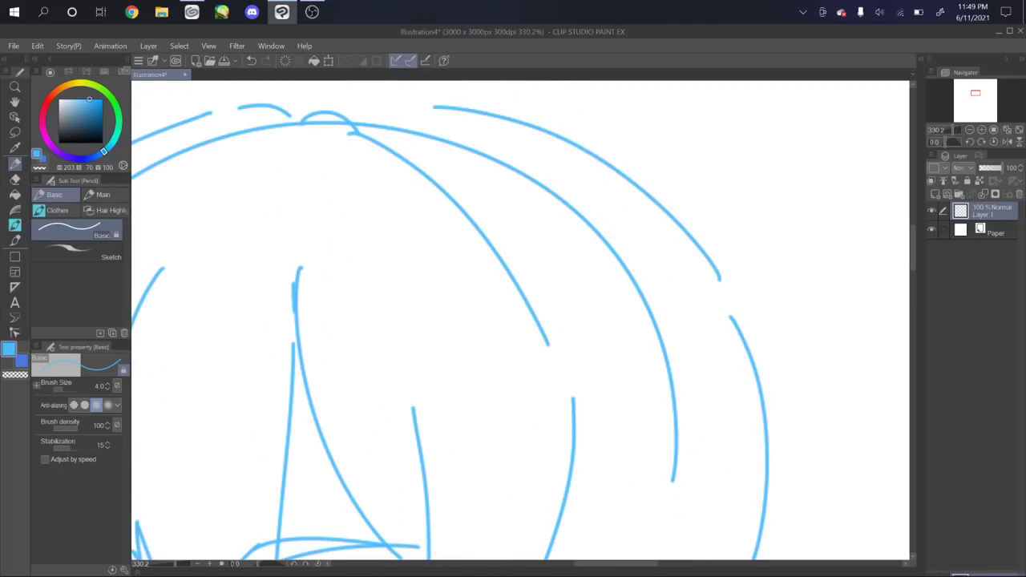
Sketch a small triangular nose and a smiling mouth on the face
{"action": "left_click_drag", "start_coordinate": [974, 94], "coordinate": [971, 99]}
{"action": "mouse_move", "coordinate": [506, 303]}
{"action": "left_mouse_down"}
{"action": "mouse_move", "coordinate": [515, 324]}
{"action": "mouse_move", "coordinate": [578, 284]}
{"action": "left_mouse_up"}
{"action": "mouse_move", "coordinate": [509, 371]}
{"action": "left_mouse_down"}
{"action": "mouse_move", "coordinate": [541, 383]}
{"action": "mouse_move", "coordinate": [705, 336]}
{"action": "left_mouse_up"}
Examine the finished face zoomed out, comparing the horizontally flipped and normal views
{"action": "left_click_drag", "start_coordinate": [947, 130], "coordinate": [969, 100]}
{"action": "scroll", "coordinate": [715, 231], "scroll_direction": "up", "scroll_amount": 1}
{"action": "scroll", "coordinate": [632, 318], "scroll_direction": "up", "scroll_amount": 2}
{"action": "mouse_move", "coordinate": [632, 318]}
{"action": "left_mouse_down"}
{"action": "mouse_move", "coordinate": [719, 286]}
{"action": "mouse_move", "coordinate": [725, 333]}
{"action": "left_mouse_up"}
{"action": "scroll", "coordinate": [705, 356], "scroll_direction": "up", "scroll_amount": 1}
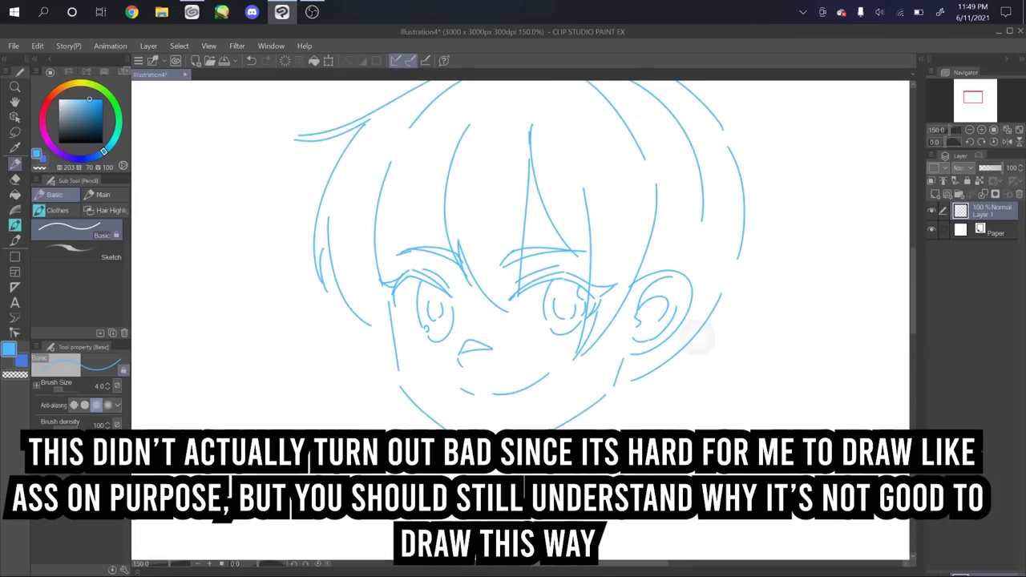
{"action": "left_click", "coordinate": [1006, 143]}
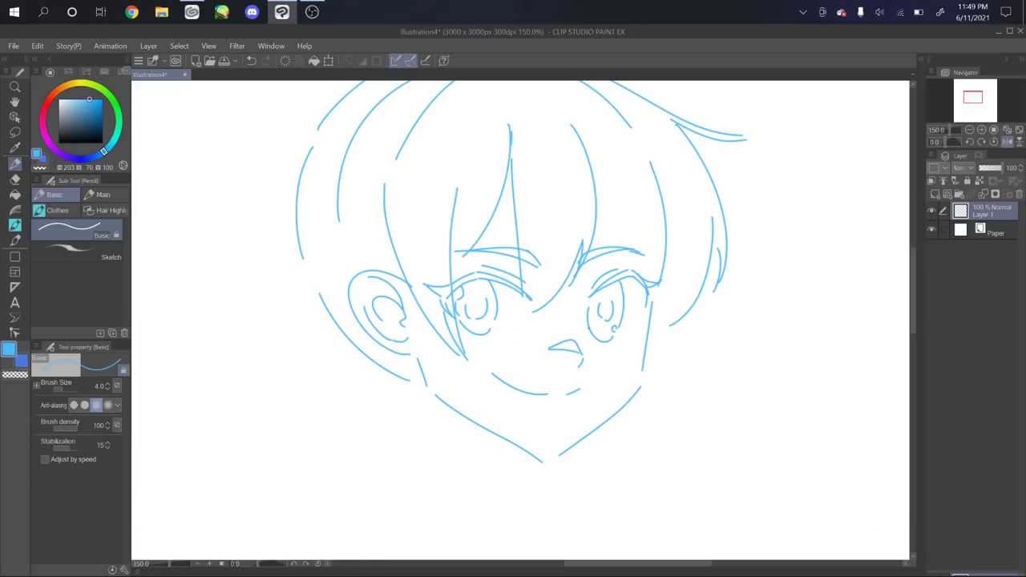
{"action": "left_click", "coordinate": [1006, 142]}
{"action": "scroll", "coordinate": [715, 326], "scroll_direction": "down", "scroll_amount": 2}
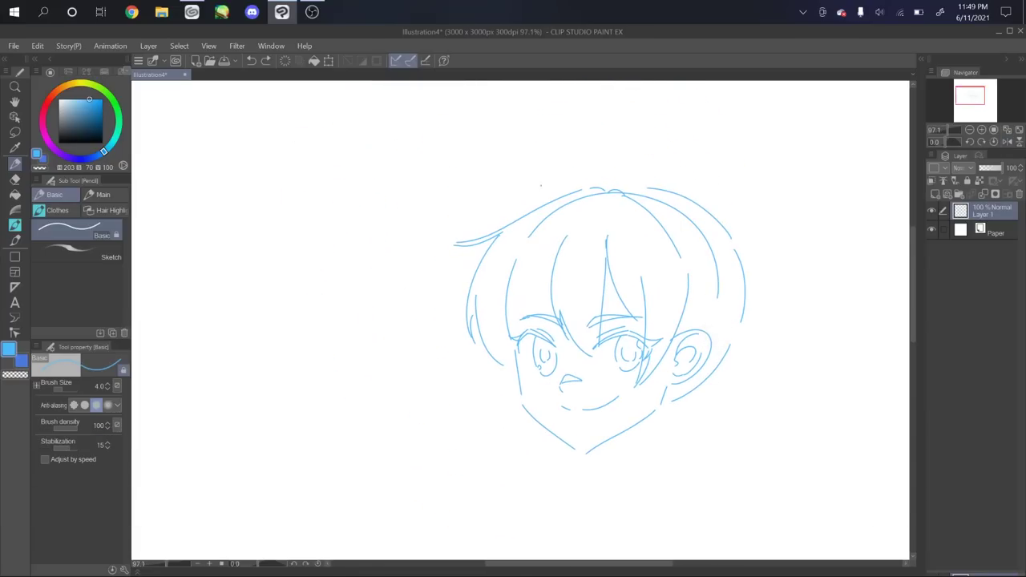
{"action": "scroll", "coordinate": [780, 350], "scroll_direction": "up", "scroll_amount": 5}
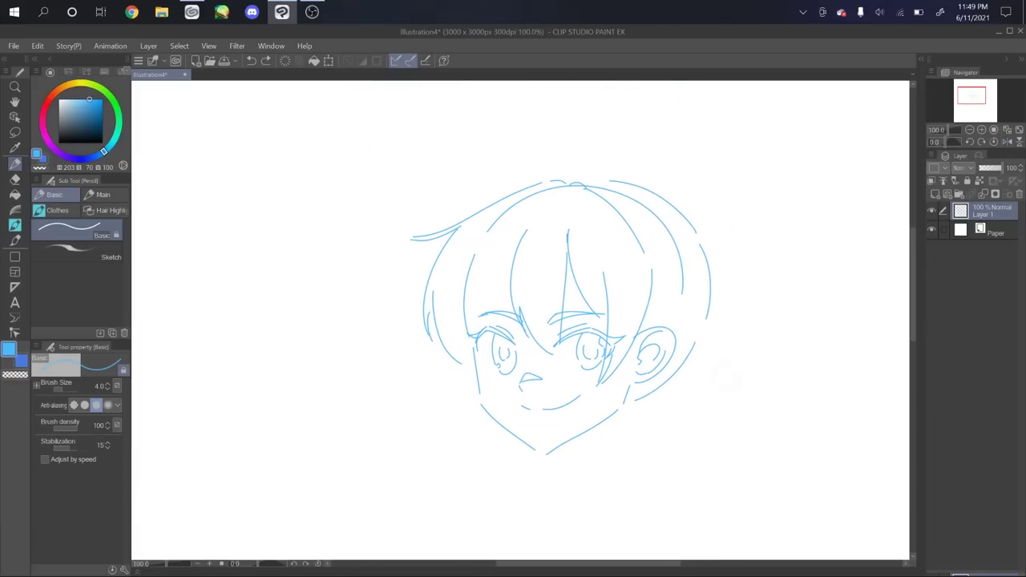
{"action": "key", "text": "ctrl+alt+0"}
{"action": "key", "text": "m"}
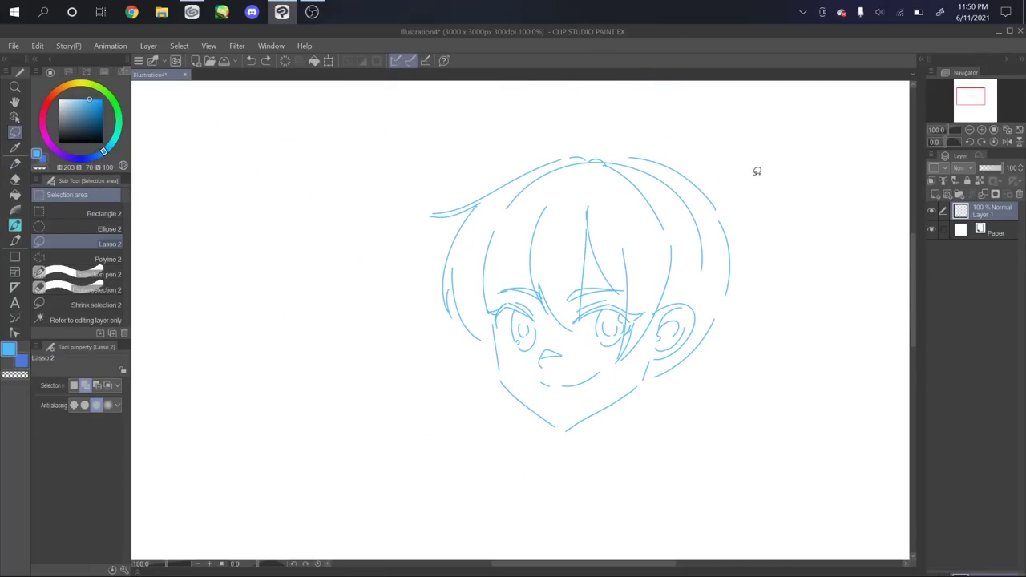
{"action": "scroll", "coordinate": [825, 239], "scroll_direction": "up", "scroll_amount": 7}
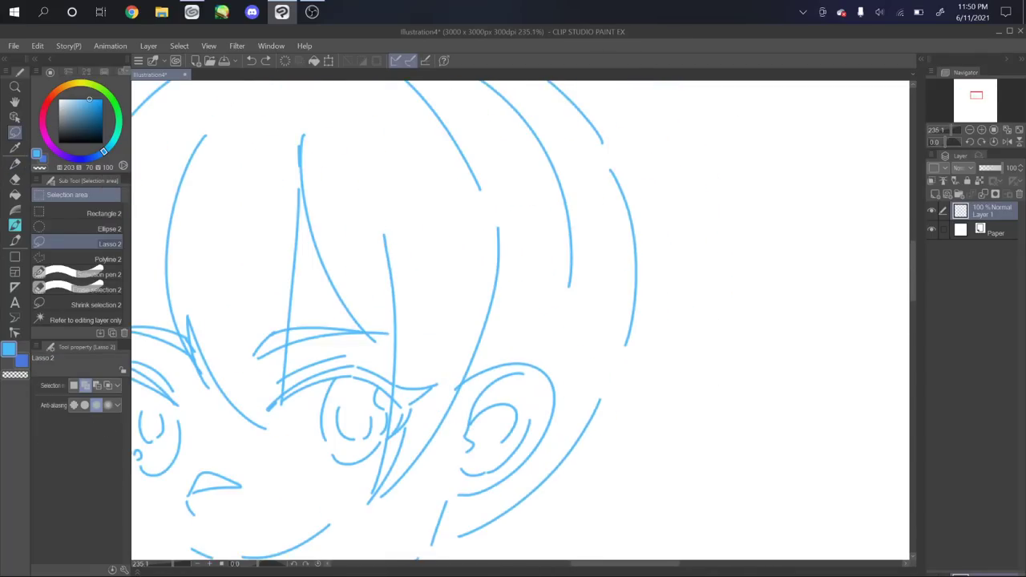
{"action": "scroll", "coordinate": [714, 332], "scroll_direction": "down", "scroll_amount": 3}
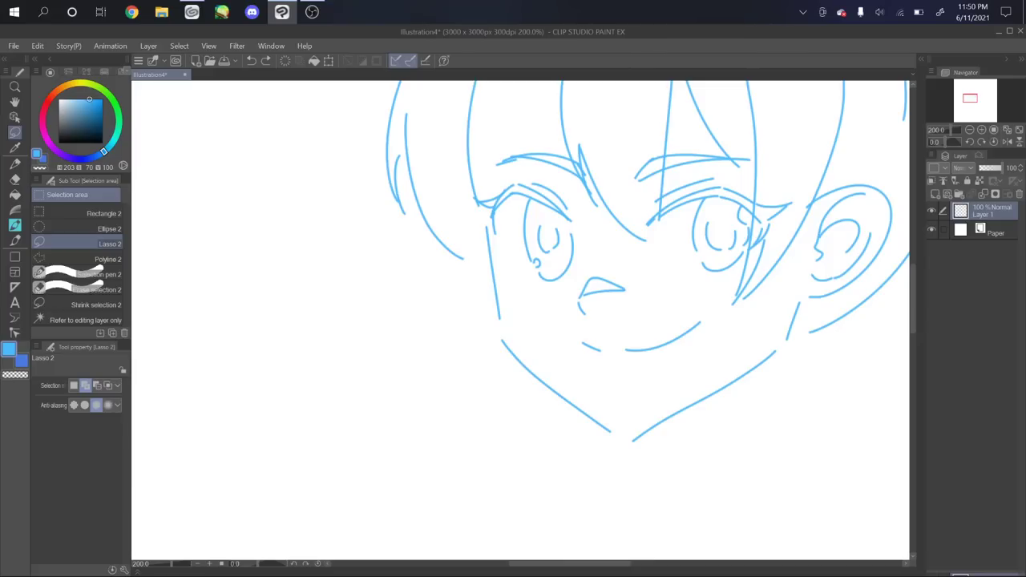
{"action": "scroll", "coordinate": [809, 276], "scroll_direction": "up", "scroll_amount": 2}
{"action": "left_click_drag", "start_coordinate": [737, 327], "coordinate": [646, 396]}
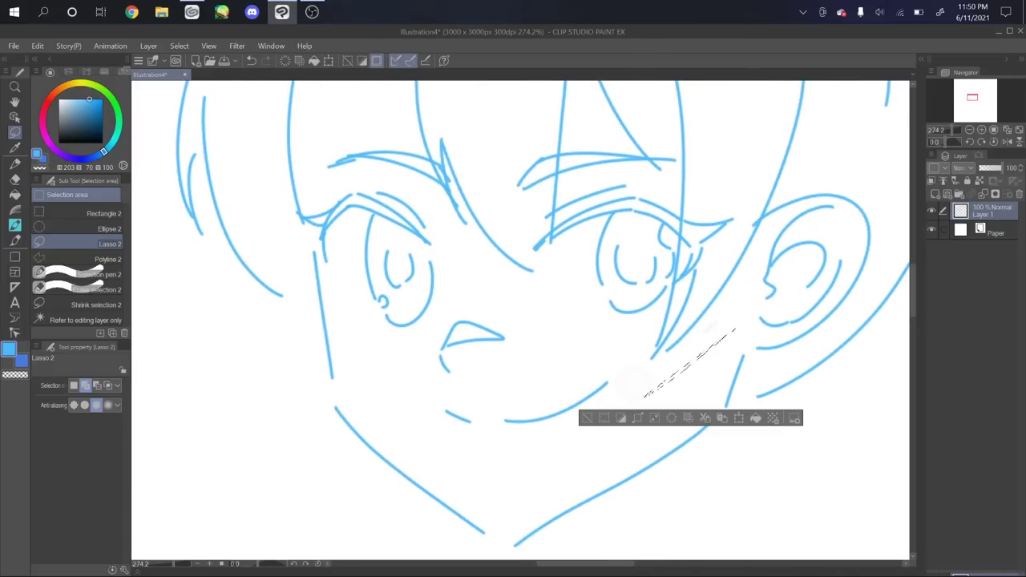
{"action": "scroll", "coordinate": [681, 346], "scroll_direction": "down", "scroll_amount": 1}
{"action": "left_click", "coordinate": [586, 403]}
{"action": "scroll", "coordinate": [825, 317], "scroll_direction": "down", "scroll_amount": 4}
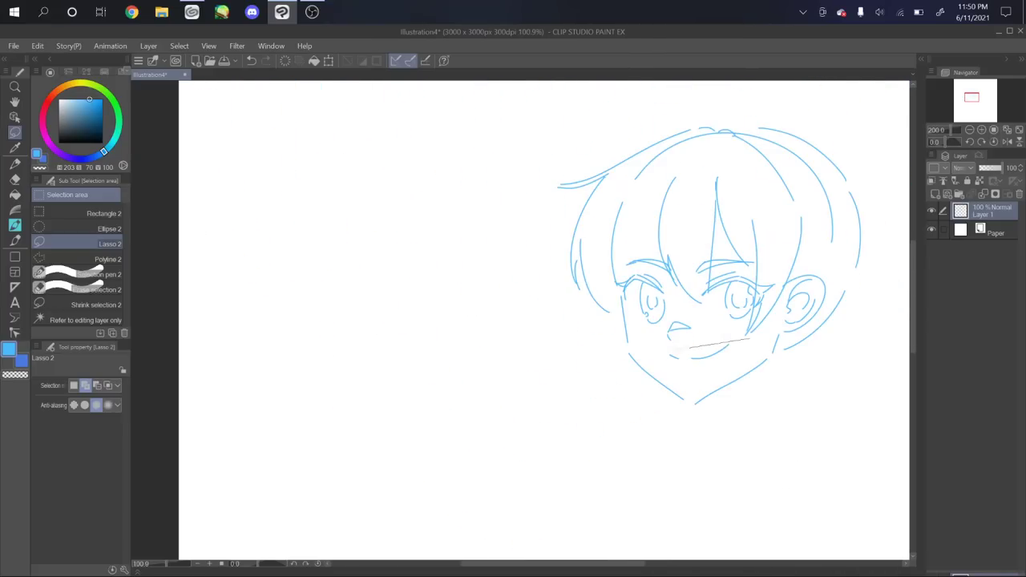
{"action": "left_click_drag", "start_coordinate": [737, 340], "coordinate": [618, 349]}
{"action": "left_click", "coordinate": [572, 371]}
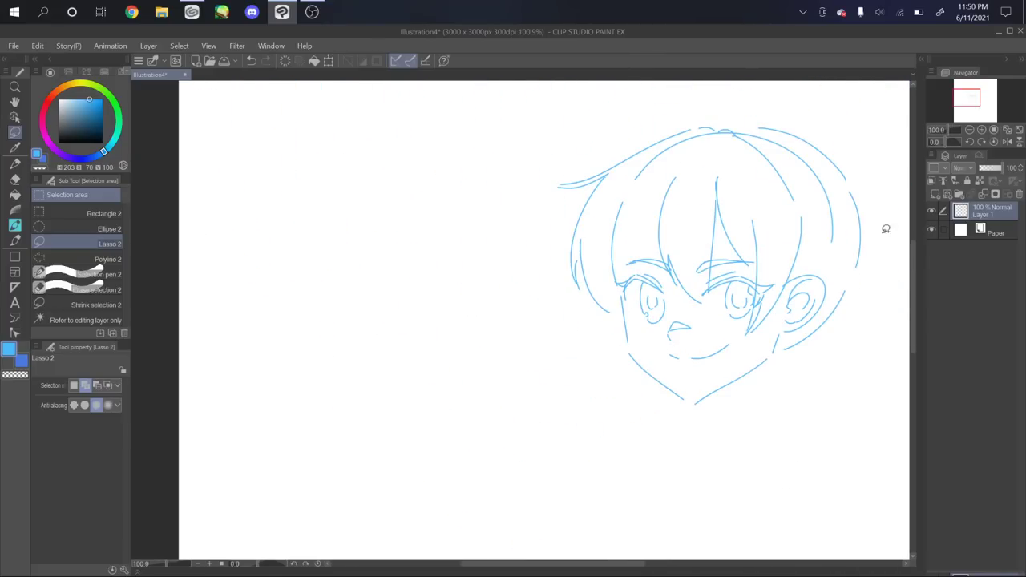
Replace the face sketch's layer with a new empty layer and display the canvas at 100% zoom
{"action": "left_click", "coordinate": [1018, 194]}
{"action": "left_click", "coordinate": [942, 195]}
{"action": "left_click", "coordinate": [994, 129]}
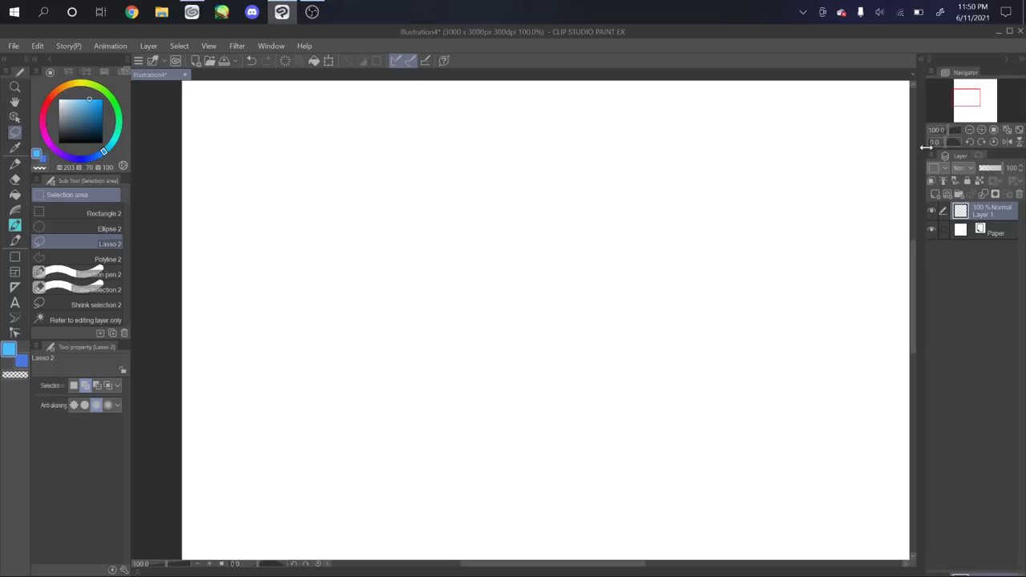
{"action": "scroll", "coordinate": [755, 252], "scroll_direction": "up", "scroll_amount": 1}
{"action": "left_click_drag", "start_coordinate": [725, 314], "coordinate": [607, 369]}
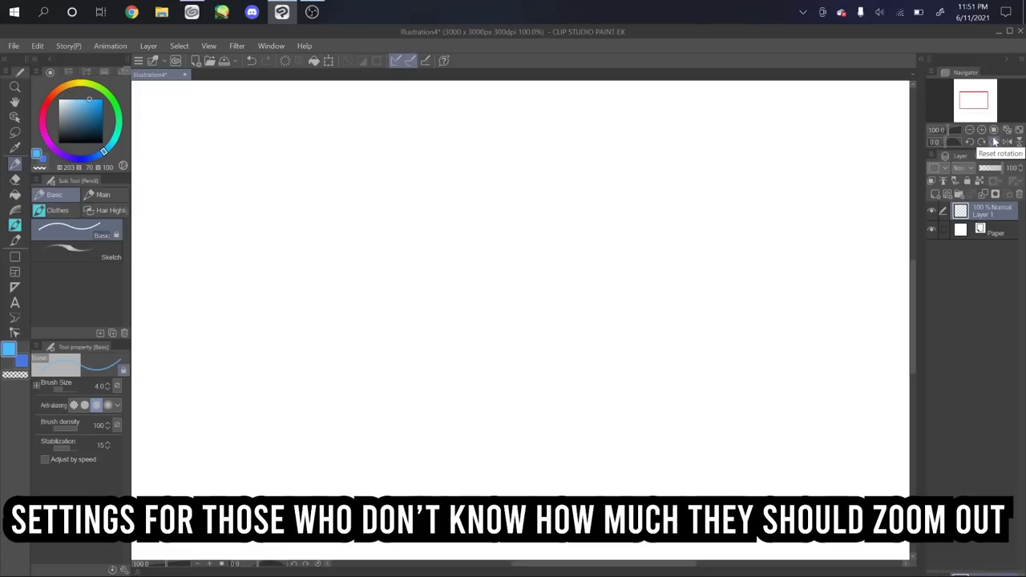
Try a curved stroke with the Basic pencil at brush size 62.5, undo it, and return the brush size to 4
{"action": "mouse_move", "coordinate": [467, 275]}
{"action": "left_mouse_down"}
{"action": "mouse_move", "coordinate": [544, 310]}
{"action": "mouse_move", "coordinate": [823, 207]}
{"action": "left_mouse_up"}
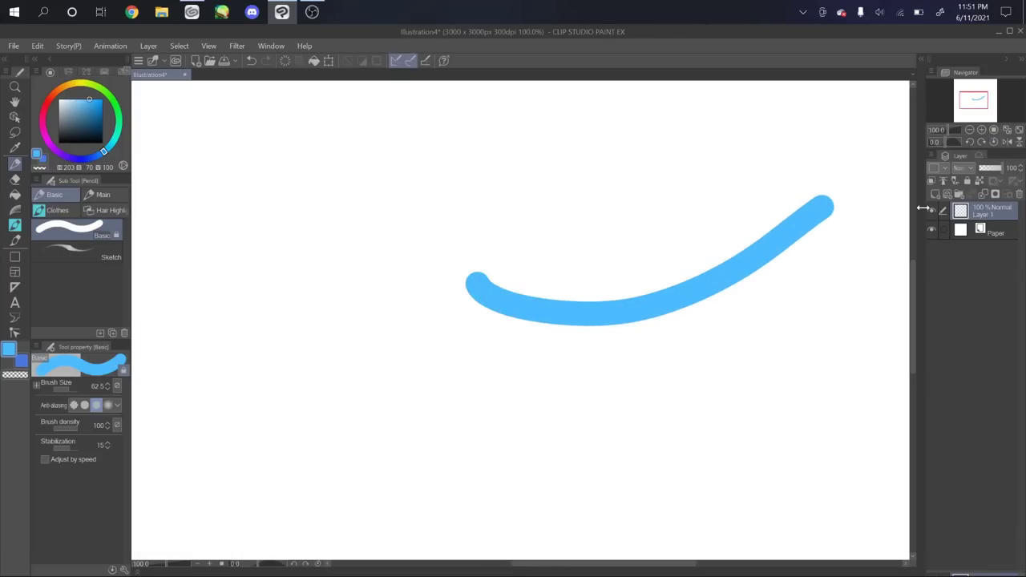
{"action": "key", "text": "ctrl+z"}
{"action": "type", "text": "0.2"}
{"action": "key", "text": "Return"}
{"action": "scroll", "coordinate": [104, 385], "scroll_direction": "up", "scroll_amount": 10}
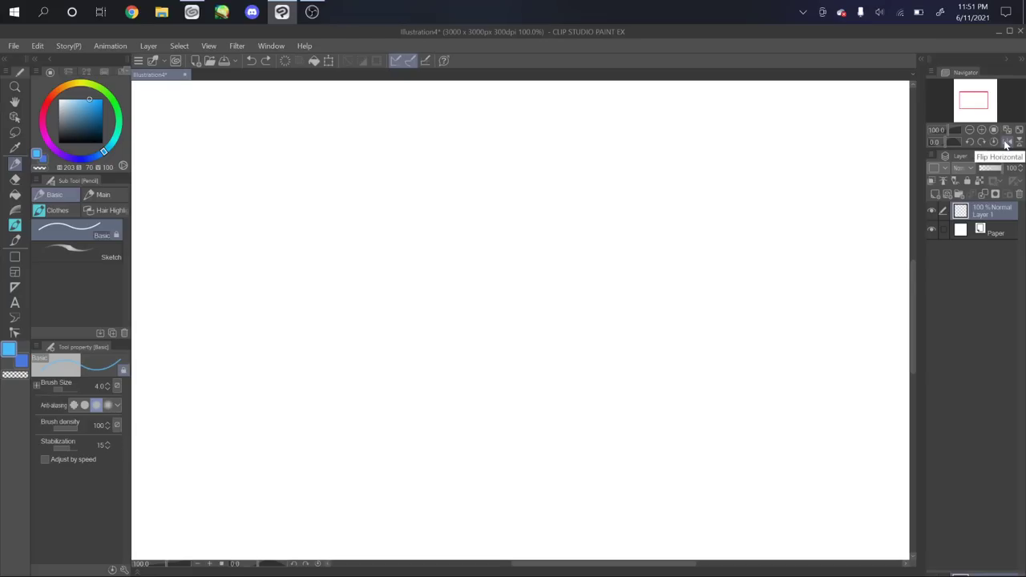
Try several short pencil strokes on the blank canvas at 100% zoom and undo them all
{"action": "left_click_drag", "start_coordinate": [497, 136], "coordinate": [504, 253]}
{"action": "key", "text": "ctrl+z"}
{"action": "left_click_drag", "start_coordinate": [544, 208], "coordinate": [522, 192]}
{"action": "key", "text": "ctrl+z"}
{"action": "mouse_move", "coordinate": [623, 227]}
{"action": "left_mouse_down"}
{"action": "mouse_move", "coordinate": [588, 205]}
{"action": "mouse_move", "coordinate": [569, 228]}
{"action": "left_mouse_up"}
{"action": "left_click_drag", "start_coordinate": [597, 242], "coordinate": [621, 229]}
{"action": "mouse_move", "coordinate": [476, 218]}
{"action": "left_mouse_down"}
{"action": "mouse_move", "coordinate": [513, 232]}
{"action": "mouse_move", "coordinate": [500, 254]}
{"action": "left_mouse_up"}
{"action": "left_click_drag", "start_coordinate": [512, 170], "coordinate": [653, 164]}
{"action": "left_click_drag", "start_coordinate": [589, 298], "coordinate": [481, 272]}
{"action": "key", "text": "ctrl+z"}
{"action": "key", "text": "ctrl+z"}
{"action": "key", "text": "ctrl+z"}
{"action": "key", "text": "ctrl+z"}
{"action": "key", "text": "ctrl+z"}
{"action": "key", "text": "ctrl+z"}
{"action": "key", "text": "ctrl+z"}
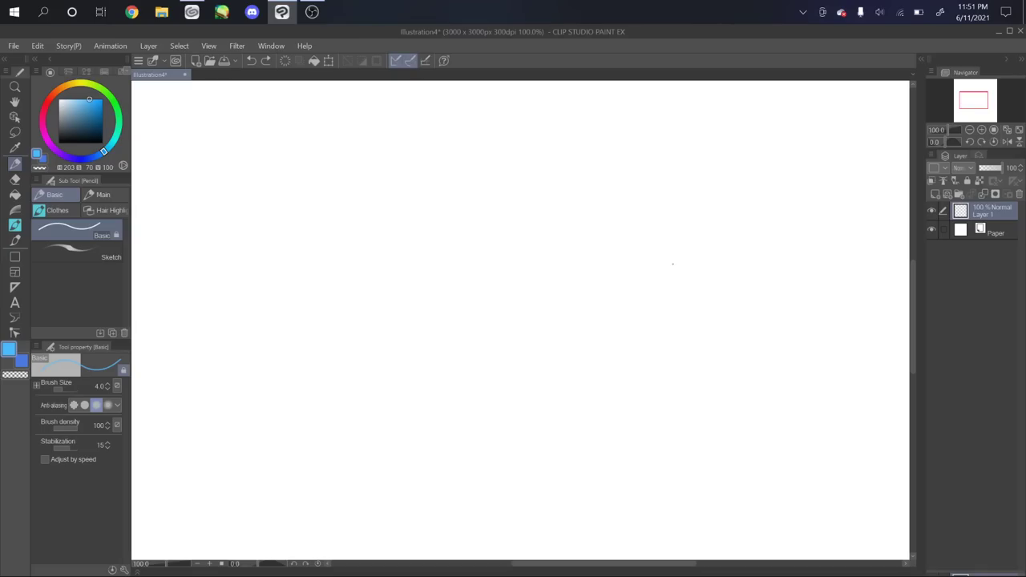
Try wavy Basic pencil strokes at stabilization 15, clearing them by replacing the layer and undoing the last stroke
{"action": "left_click_drag", "start_coordinate": [367, 463], "coordinate": [385, 449]}
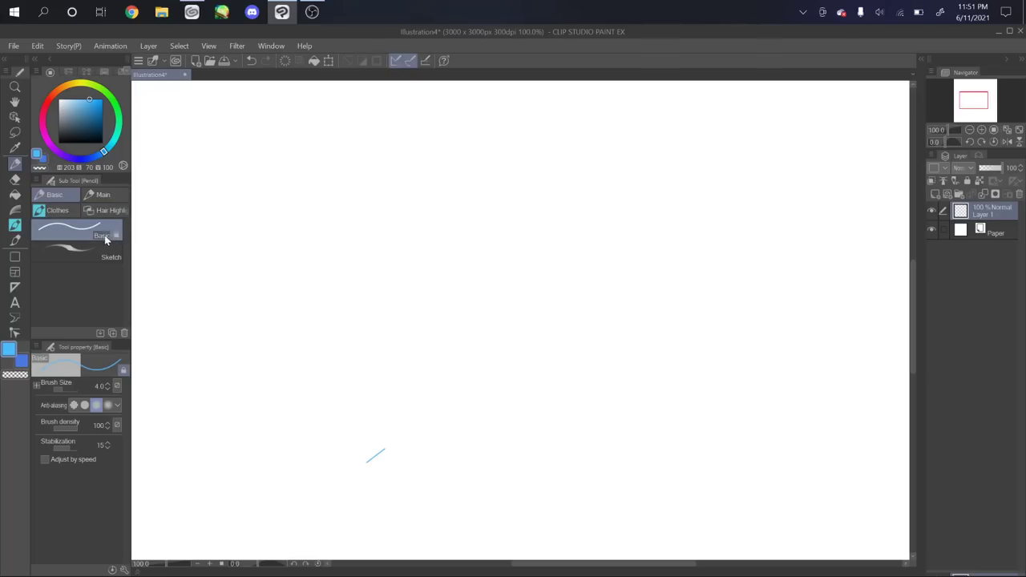
{"action": "mouse_move", "coordinate": [385, 306]}
{"action": "left_mouse_down"}
{"action": "mouse_move", "coordinate": [500, 203]}
{"action": "mouse_move", "coordinate": [522, 321]}
{"action": "mouse_move", "coordinate": [733, 307]}
{"action": "left_mouse_up"}
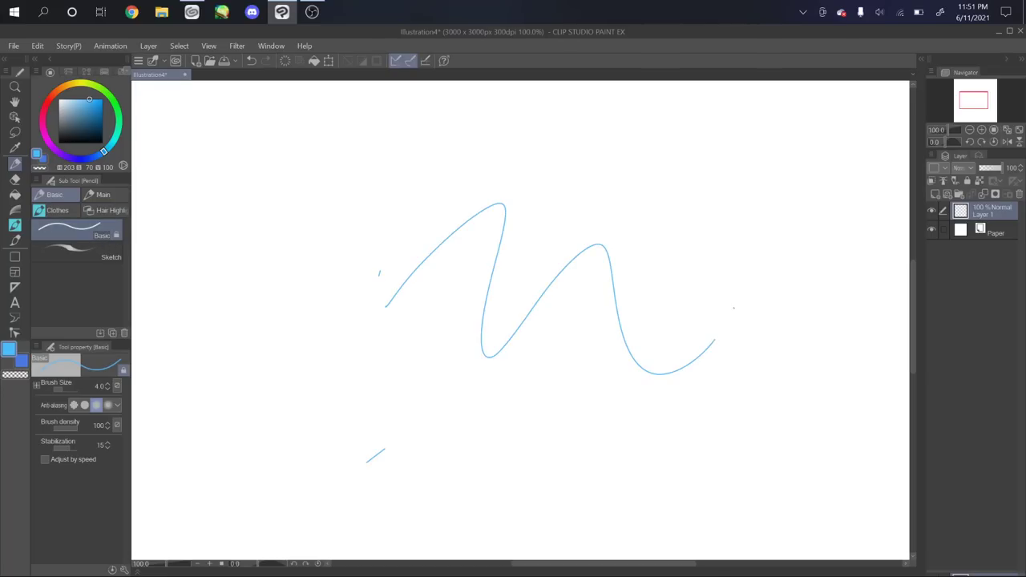
{"action": "left_click", "coordinate": [1017, 195]}
{"action": "left_click", "coordinate": [934, 195]}
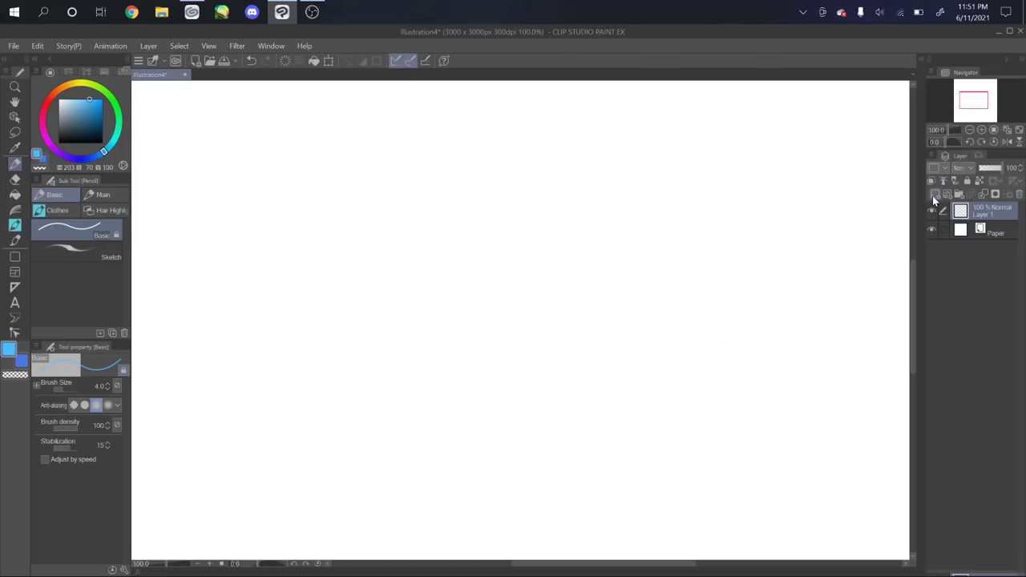
{"action": "mouse_move", "coordinate": [485, 320]}
{"action": "left_mouse_down"}
{"action": "mouse_move", "coordinate": [629, 327]}
{"action": "mouse_move", "coordinate": [742, 364]}
{"action": "left_mouse_up"}
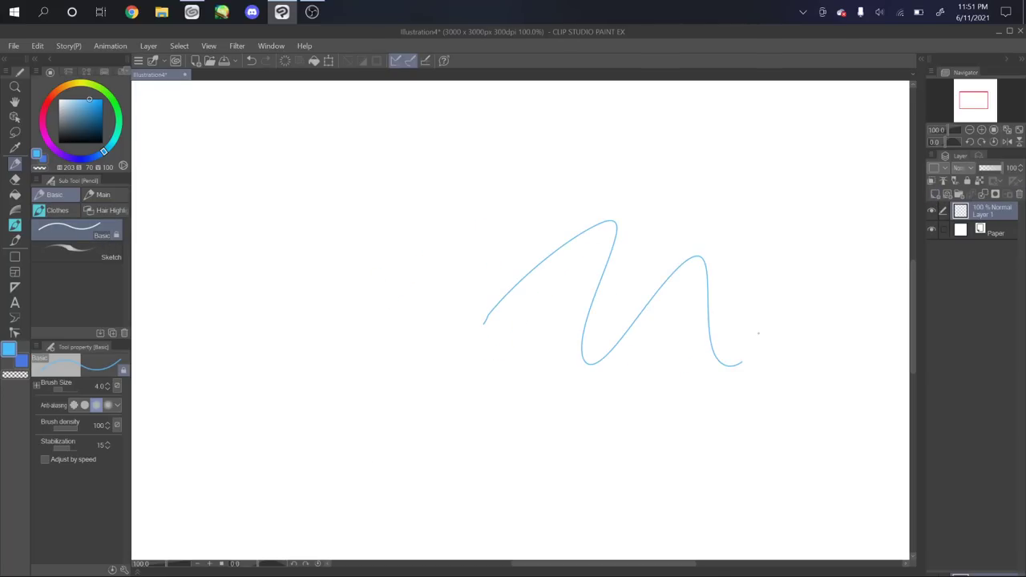
{"action": "key", "text": "ctrl+z"}
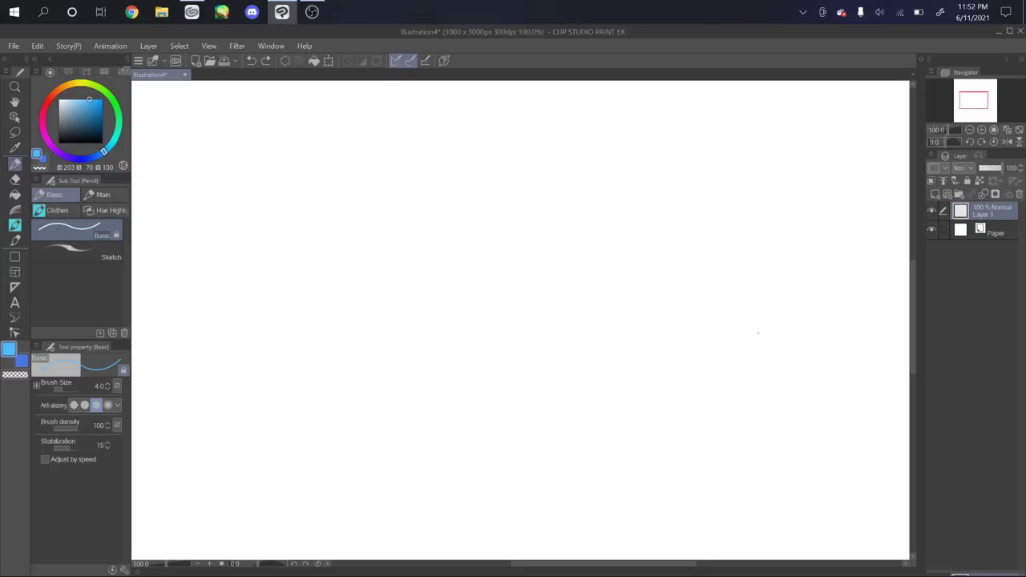
Sketch the side of a face, its jaw and its ear on the blank canvas with the Basic pencil at size 4
{"action": "scroll", "coordinate": [758, 332], "scroll_direction": "up", "scroll_amount": 3}
{"action": "left_click_drag", "start_coordinate": [506, 384], "coordinate": [616, 404]}
{"action": "key", "text": "ctrl+z"}
{"action": "mouse_move", "coordinate": [441, 170]}
{"action": "left_mouse_down"}
{"action": "mouse_move", "coordinate": [428, 213]}
{"action": "mouse_move", "coordinate": [440, 261]}
{"action": "mouse_move", "coordinate": [471, 295]}
{"action": "mouse_move", "coordinate": [468, 342]}
{"action": "left_mouse_up"}
{"action": "mouse_move", "coordinate": [456, 287]}
{"action": "left_mouse_down"}
{"action": "mouse_move", "coordinate": [470, 367]}
{"action": "mouse_move", "coordinate": [580, 450]}
{"action": "mouse_move", "coordinate": [664, 401]}
{"action": "mouse_move", "coordinate": [736, 327]}
{"action": "mouse_move", "coordinate": [724, 310]}
{"action": "left_mouse_up"}
{"action": "mouse_move", "coordinate": [731, 346]}
{"action": "left_mouse_down"}
{"action": "mouse_move", "coordinate": [749, 273]}
{"action": "mouse_move", "coordinate": [755, 297]}
{"action": "left_mouse_up"}
{"action": "mouse_move", "coordinate": [733, 322]}
{"action": "left_mouse_down"}
{"action": "mouse_move", "coordinate": [763, 321]}
{"action": "mouse_move", "coordinate": [806, 213]}
{"action": "mouse_move", "coordinate": [752, 211]}
{"action": "mouse_move", "coordinate": [808, 321]}
{"action": "mouse_move", "coordinate": [750, 322]}
{"action": "left_mouse_up"}
{"action": "mouse_move", "coordinate": [759, 113]}
{"action": "left_mouse_down"}
{"action": "mouse_move", "coordinate": [775, 185]}
{"action": "mouse_move", "coordinate": [739, 82]}
{"action": "left_mouse_up"}
{"action": "scroll", "coordinate": [769, 261], "scroll_direction": "down", "scroll_amount": 1}
{"action": "left_click_drag", "start_coordinate": [728, 295], "coordinate": [660, 348]}
Build up the top and back of the head with many overlapping curved pencil strokes
{"action": "mouse_move", "coordinate": [697, 213]}
{"action": "left_mouse_down"}
{"action": "mouse_move", "coordinate": [629, 145]}
{"action": "mouse_move", "coordinate": [554, 152]}
{"action": "left_mouse_up"}
{"action": "left_click_drag", "start_coordinate": [601, 137], "coordinate": [501, 194]}
{"action": "left_click_drag", "start_coordinate": [551, 142], "coordinate": [463, 247]}
{"action": "left_click_drag", "start_coordinate": [615, 141], "coordinate": [464, 265]}
{"action": "left_click_drag", "start_coordinate": [695, 212], "coordinate": [502, 190]}
{"action": "mouse_move", "coordinate": [658, 160]}
{"action": "left_mouse_down"}
{"action": "mouse_move", "coordinate": [646, 155]}
{"action": "mouse_move", "coordinate": [711, 264]}
{"action": "left_mouse_up"}
{"action": "left_click_drag", "start_coordinate": [654, 135], "coordinate": [471, 190]}
{"action": "left_click_drag", "start_coordinate": [571, 142], "coordinate": [708, 234]}
{"action": "left_click_drag", "start_coordinate": [492, 159], "coordinate": [548, 139]}
{"action": "left_click_drag", "start_coordinate": [588, 139], "coordinate": [696, 199]}
{"action": "left_click_drag", "start_coordinate": [464, 210], "coordinate": [452, 251]}
{"action": "left_click_drag", "start_coordinate": [525, 145], "coordinate": [461, 252]}
{"action": "mouse_move", "coordinate": [519, 155]}
{"action": "left_mouse_down"}
{"action": "mouse_move", "coordinate": [476, 205]}
{"action": "mouse_move", "coordinate": [460, 313]}
{"action": "left_mouse_up"}
{"action": "left_click_drag", "start_coordinate": [564, 146], "coordinate": [488, 195]}
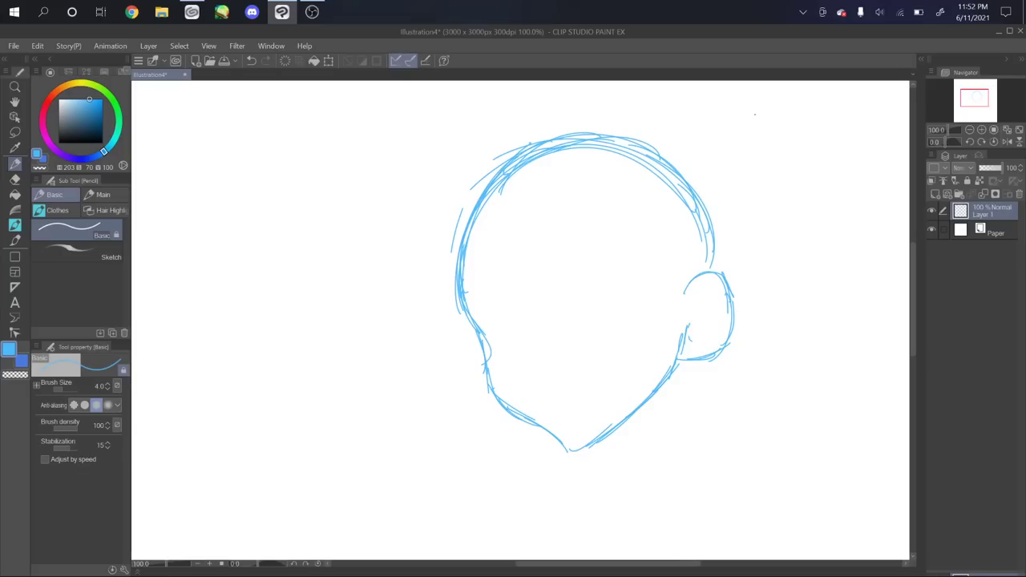
Thicken the rough head's skull contour with further overlapping strokes from the forehead to the ear
{"action": "scroll", "coordinate": [844, 247], "scroll_direction": "up", "scroll_amount": 1}
{"action": "left_click_drag", "start_coordinate": [824, 287], "coordinate": [787, 297]}
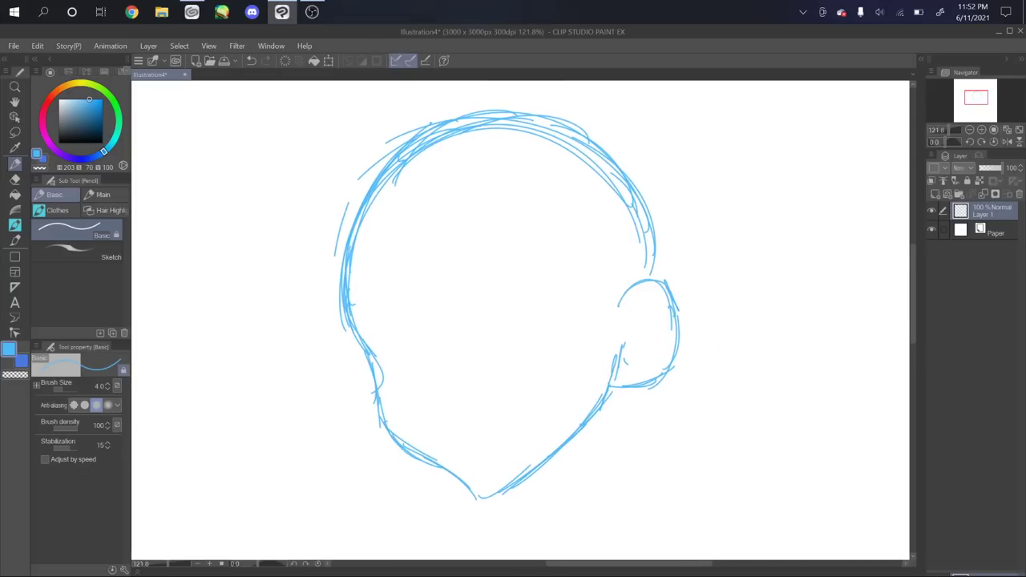
{"action": "scroll", "coordinate": [736, 347], "scroll_direction": "down", "scroll_amount": 1}
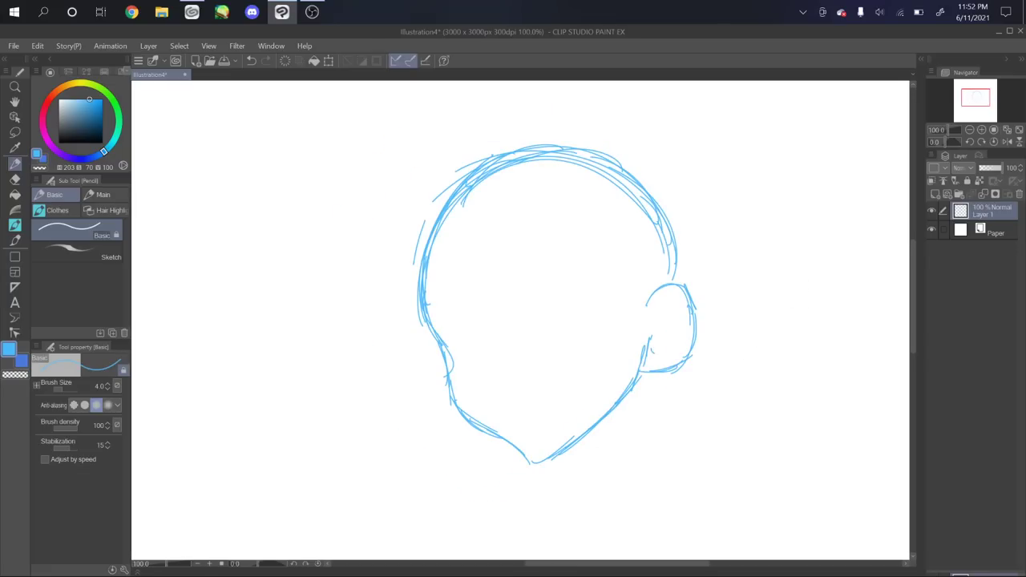
{"action": "mouse_move", "coordinate": [428, 258]}
{"action": "left_mouse_down"}
{"action": "mouse_move", "coordinate": [449, 213]}
{"action": "mouse_move", "coordinate": [585, 160]}
{"action": "mouse_move", "coordinate": [633, 193]}
{"action": "mouse_move", "coordinate": [670, 285]}
{"action": "left_mouse_up"}
{"action": "left_click_drag", "start_coordinate": [675, 250], "coordinate": [669, 285]}
{"action": "mouse_move", "coordinate": [520, 157]}
{"action": "left_mouse_down"}
{"action": "mouse_move", "coordinate": [414, 280]}
{"action": "mouse_move", "coordinate": [420, 291]}
{"action": "left_mouse_up"}
{"action": "left_click_drag", "start_coordinate": [542, 169], "coordinate": [424, 307]}
{"action": "left_click_drag", "start_coordinate": [426, 250], "coordinate": [633, 202]}
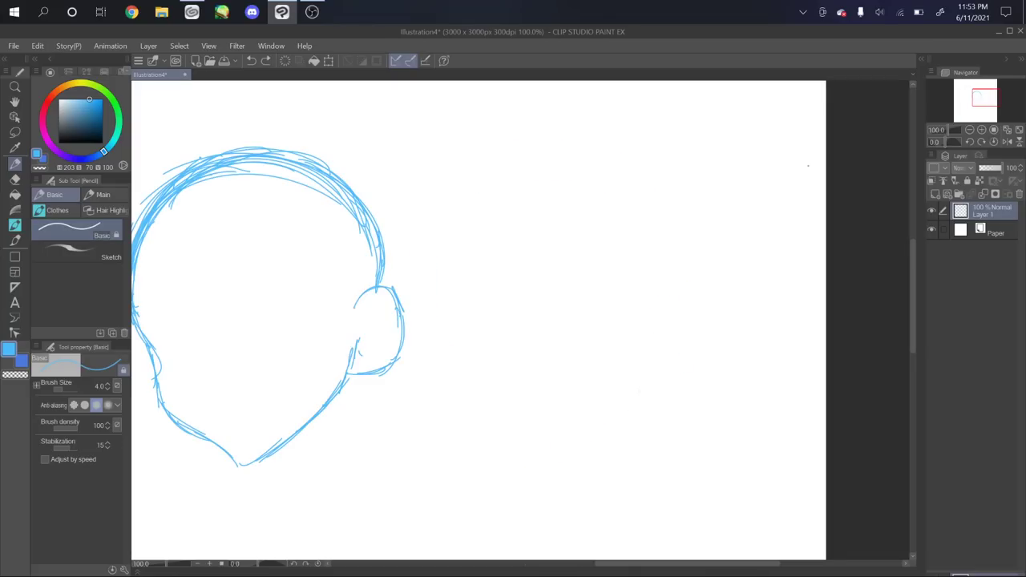
Sketch a second, smaller head beside the rough one using single clean strokes, undoing and redrawing unsatisfactory curves
{"action": "left_click_drag", "start_coordinate": [642, 376], "coordinate": [639, 391]}
{"action": "mouse_move", "coordinate": [504, 325]}
{"action": "left_mouse_down"}
{"action": "mouse_move", "coordinate": [522, 378]}
{"action": "mouse_move", "coordinate": [515, 373]}
{"action": "mouse_move", "coordinate": [553, 399]}
{"action": "mouse_move", "coordinate": [563, 393]}
{"action": "mouse_move", "coordinate": [548, 401]}
{"action": "mouse_move", "coordinate": [578, 419]}
{"action": "mouse_move", "coordinate": [650, 355]}
{"action": "mouse_move", "coordinate": [647, 372]}
{"action": "mouse_move", "coordinate": [500, 290]}
{"action": "mouse_move", "coordinate": [687, 253]}
{"action": "mouse_move", "coordinate": [692, 314]}
{"action": "left_mouse_up"}
{"action": "key", "text": "ctrl+z"}
{"action": "mouse_move", "coordinate": [500, 306]}
{"action": "left_mouse_down"}
{"action": "mouse_move", "coordinate": [542, 204]}
{"action": "mouse_move", "coordinate": [649, 210]}
{"action": "mouse_move", "coordinate": [691, 312]}
{"action": "left_mouse_up"}
{"action": "key", "text": "ctrl+z"}
{"action": "left_click_drag", "start_coordinate": [577, 181], "coordinate": [660, 323]}
{"action": "key", "text": "ctrl+z"}
{"action": "mouse_move", "coordinate": [567, 196]}
{"action": "left_mouse_down"}
{"action": "mouse_move", "coordinate": [673, 310]}
{"action": "mouse_move", "coordinate": [603, 185]}
{"action": "mouse_move", "coordinate": [677, 301]}
{"action": "left_mouse_up"}
{"action": "key", "text": "ctrl+z"}
{"action": "key", "text": "ctrl+z"}
{"action": "mouse_move", "coordinate": [556, 195]}
{"action": "left_mouse_down"}
{"action": "mouse_move", "coordinate": [648, 190]}
{"action": "mouse_move", "coordinate": [682, 309]}
{"action": "mouse_move", "coordinate": [664, 350]}
{"action": "left_mouse_up"}
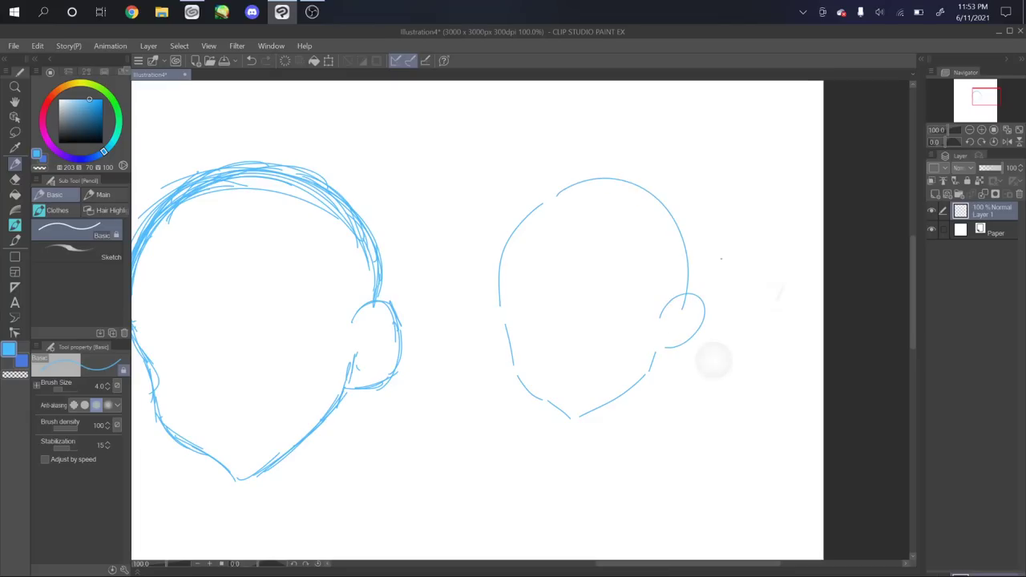
Add bangs and a long side strand over the second head's face with single Basic pencil strokes
{"action": "key", "text": "ctrl+minus"}
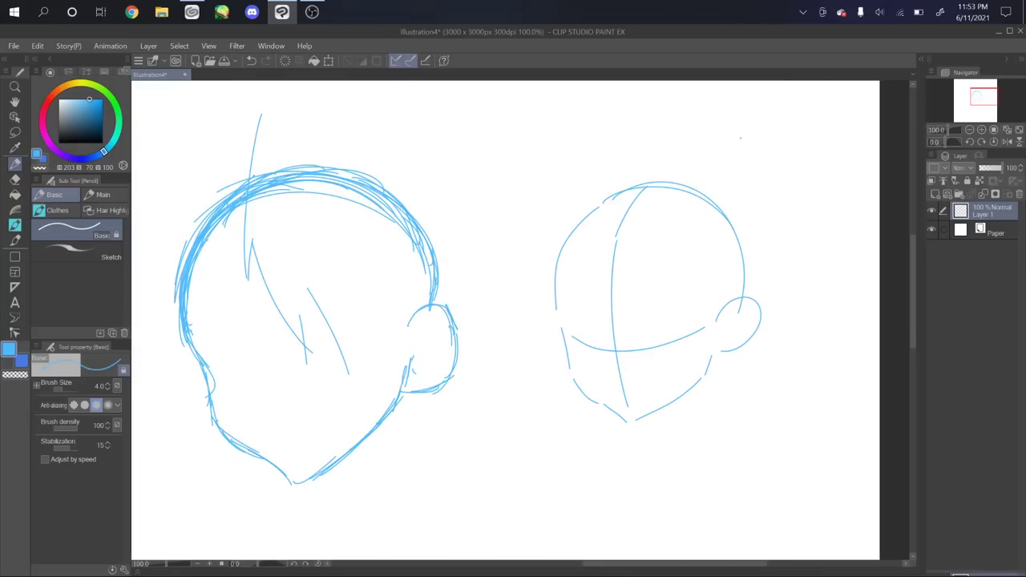
{"action": "scroll", "coordinate": [767, 261], "scroll_direction": "down", "scroll_amount": 2}
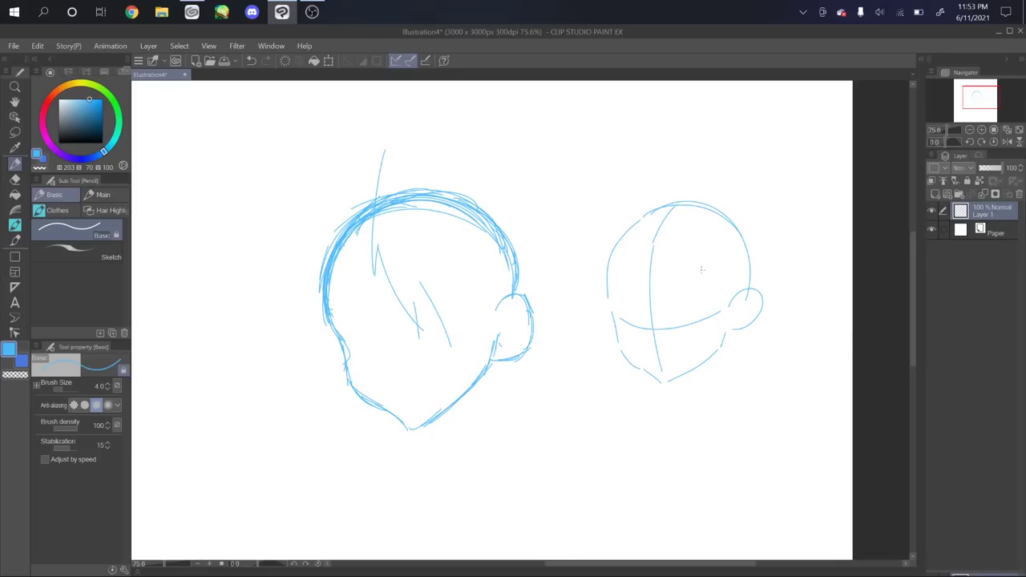
{"action": "scroll", "coordinate": [776, 277], "scroll_direction": "up", "scroll_amount": 1}
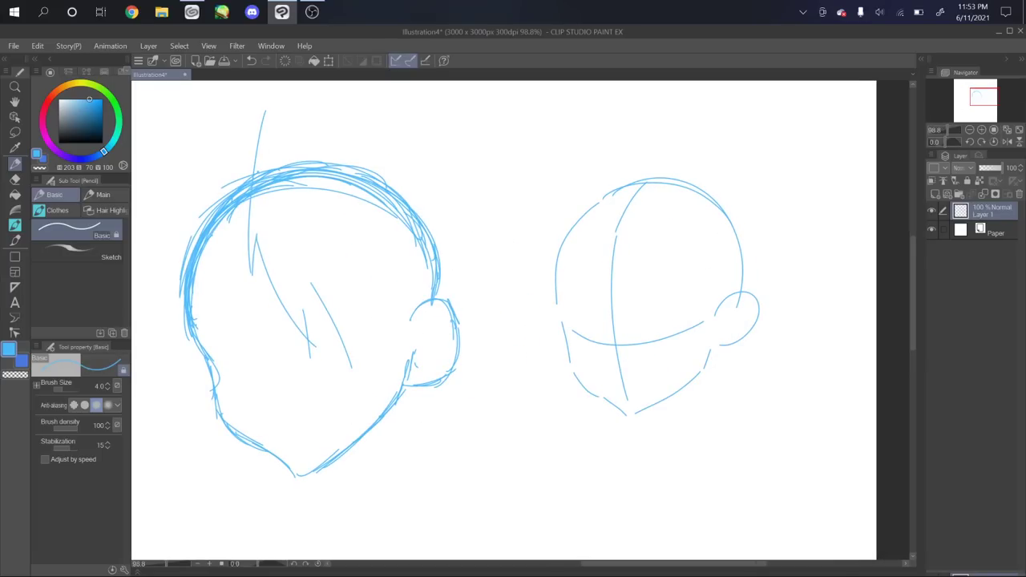
{"action": "scroll", "coordinate": [877, 278], "scroll_direction": "down", "scroll_amount": 1}
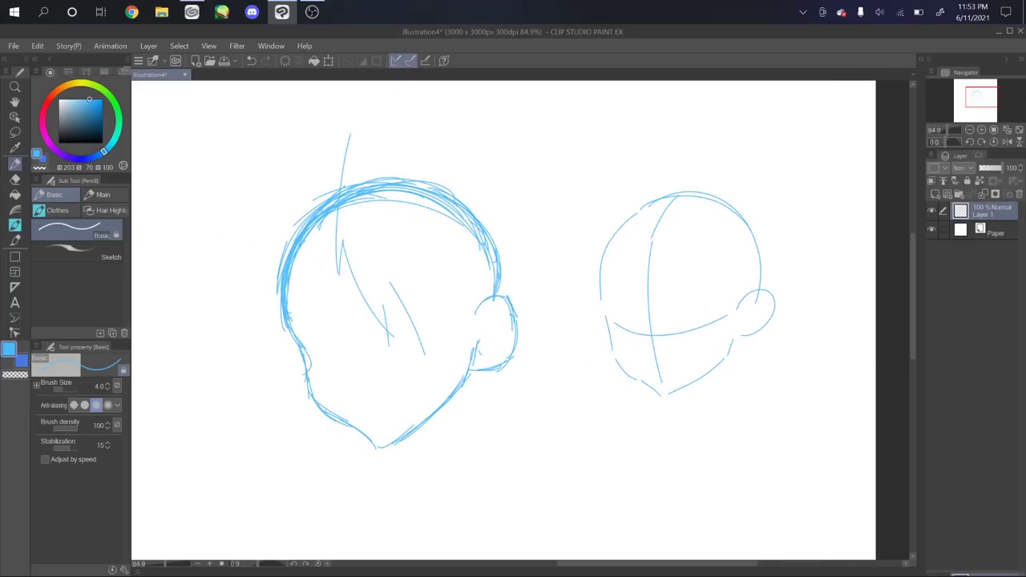
{"action": "scroll", "coordinate": [808, 321], "scroll_direction": "up", "scroll_amount": 2}
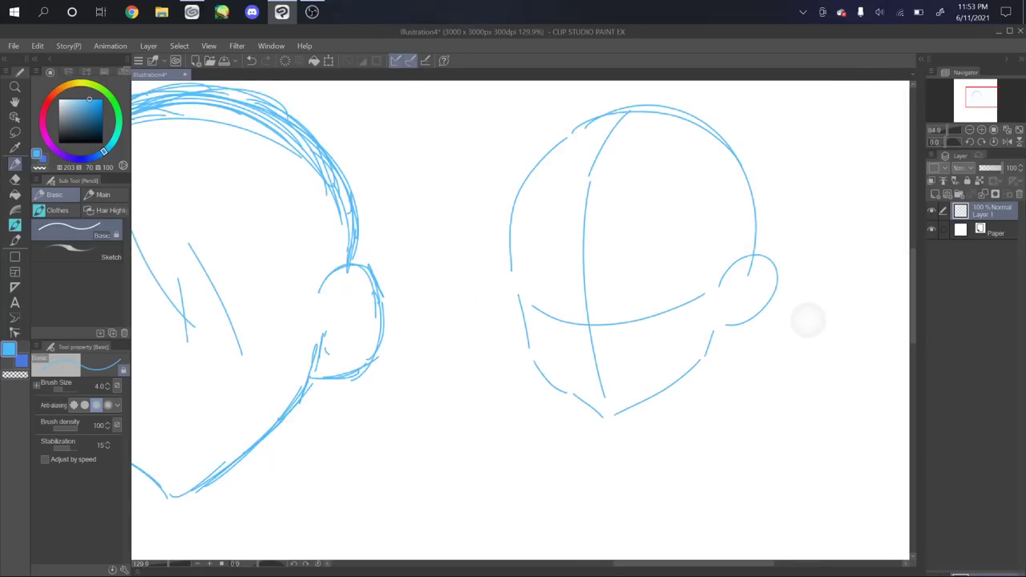
{"action": "scroll", "coordinate": [745, 332], "scroll_direction": "down", "scroll_amount": 1}
{"action": "left_click", "coordinate": [104, 194]}
{"action": "left_click", "coordinate": [78, 229]}
{"action": "left_click_drag", "start_coordinate": [689, 258], "coordinate": [688, 457]}
{"action": "mouse_move", "coordinate": [579, 155]}
{"action": "left_mouse_down"}
{"action": "mouse_move", "coordinate": [589, 154]}
{"action": "mouse_move", "coordinate": [553, 219]}
{"action": "left_mouse_up"}
{"action": "key", "text": "ctrl+z"}
{"action": "mouse_move", "coordinate": [569, 144]}
{"action": "left_mouse_down"}
{"action": "mouse_move", "coordinate": [550, 235]}
{"action": "mouse_move", "coordinate": [563, 286]}
{"action": "mouse_move", "coordinate": [600, 335]}
{"action": "mouse_move", "coordinate": [664, 355]}
{"action": "mouse_move", "coordinate": [682, 399]}
{"action": "mouse_move", "coordinate": [710, 333]}
{"action": "left_mouse_up"}
Refine the long hair lock in front of the second head's ear and add a strand from the crown
{"action": "left_click_drag", "start_coordinate": [720, 202], "coordinate": [711, 335]}
{"action": "key", "text": "ctrl+z"}
{"action": "mouse_move", "coordinate": [721, 206]}
{"action": "left_mouse_down"}
{"action": "mouse_move", "coordinate": [737, 295]}
{"action": "mouse_move", "coordinate": [721, 257]}
{"action": "left_mouse_up"}
{"action": "key", "text": "ctrl+z"}
{"action": "left_click", "coordinate": [1010, 196]}
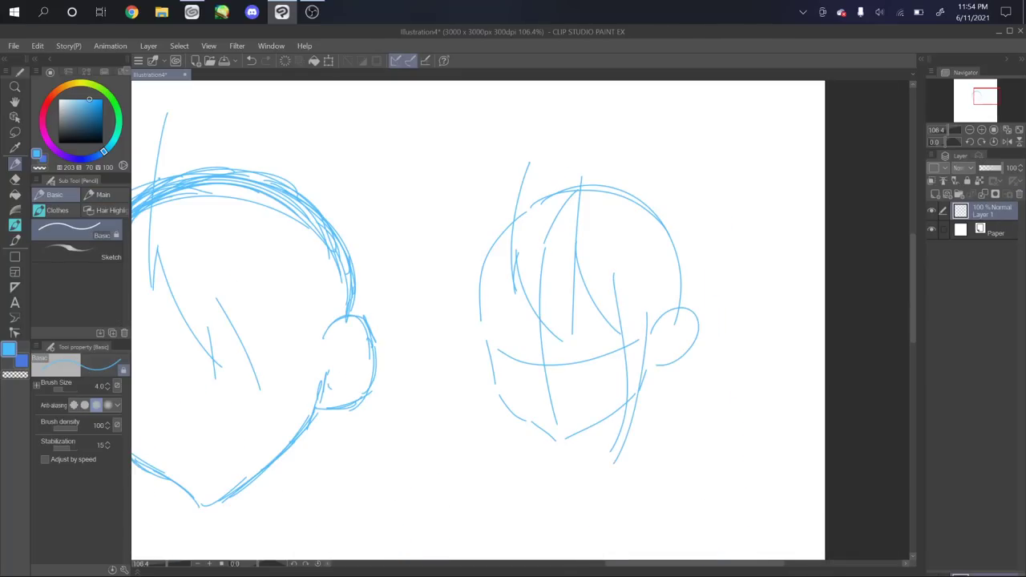
{"action": "left_click_drag", "start_coordinate": [645, 311], "coordinate": [608, 457]}
{"action": "left_click_drag", "start_coordinate": [616, 179], "coordinate": [643, 285]}
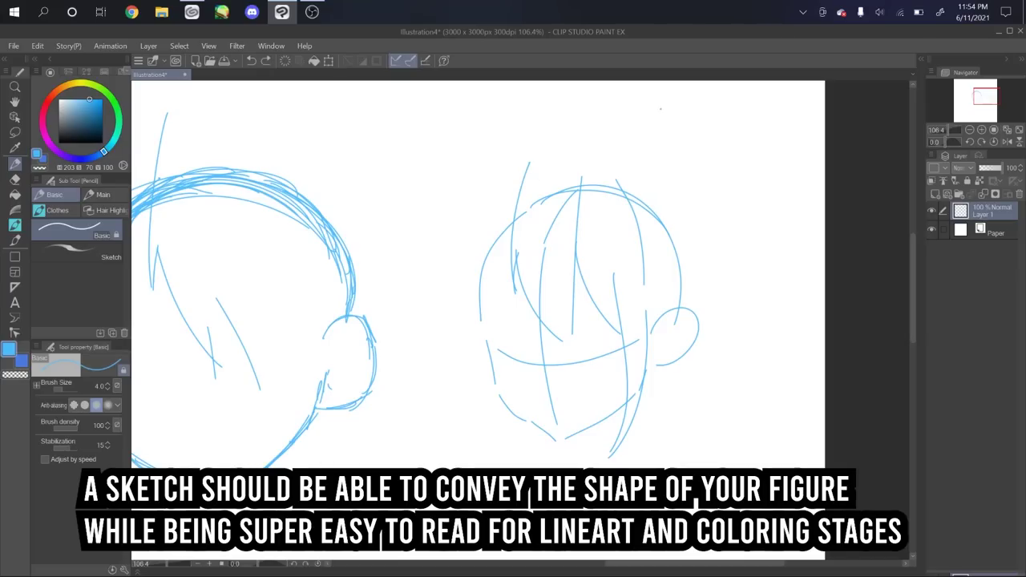
Add outer hair strands sweeping from the crown down the second head's face side, redrawing the outermost one
{"action": "left_click_drag", "start_coordinate": [561, 162], "coordinate": [512, 280]}
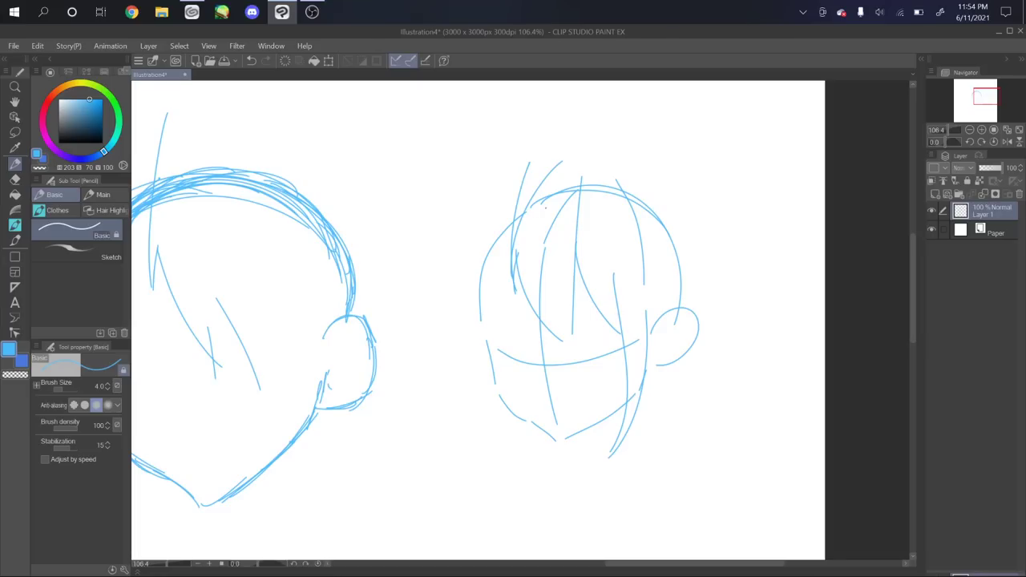
{"action": "left_click_drag", "start_coordinate": [518, 178], "coordinate": [428, 327]}
{"action": "key", "text": "ctrl+z"}
{"action": "mouse_move", "coordinate": [529, 164]}
{"action": "left_mouse_down"}
{"action": "mouse_move", "coordinate": [450, 298]}
{"action": "mouse_move", "coordinate": [483, 343]}
{"action": "left_mouse_up"}
Try a thick diagonal stroke between the two heads at brush size 68, and return the brush size to 4
{"action": "scroll", "coordinate": [572, 316], "scroll_direction": "down", "scroll_amount": 1}
{"action": "left_click_drag", "start_coordinate": [572, 316], "coordinate": [714, 244]}
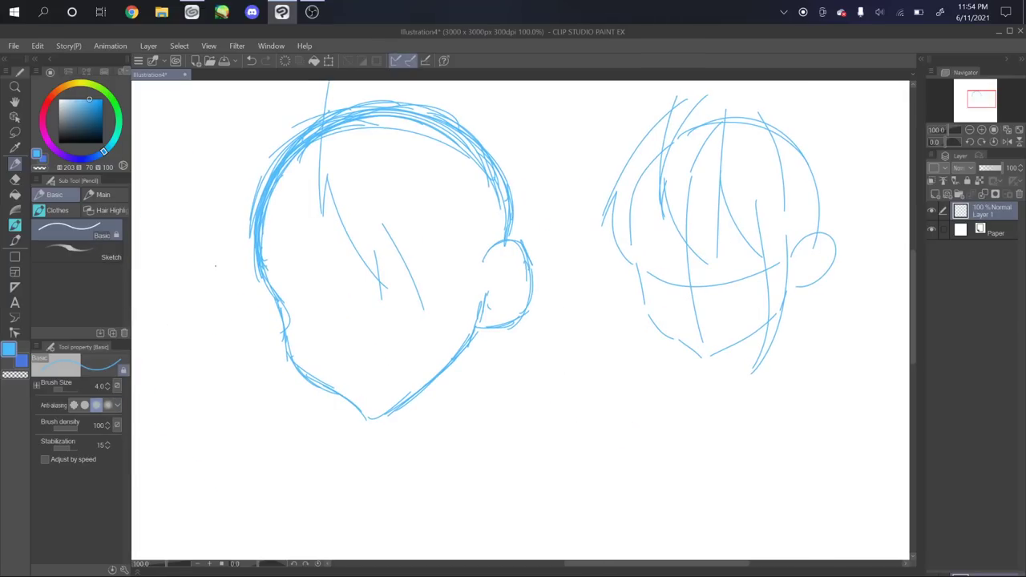
{"action": "left_click_drag", "start_coordinate": [556, 402], "coordinate": [571, 403]}
{"action": "left_click_drag", "start_coordinate": [531, 443], "coordinate": [617, 360]}
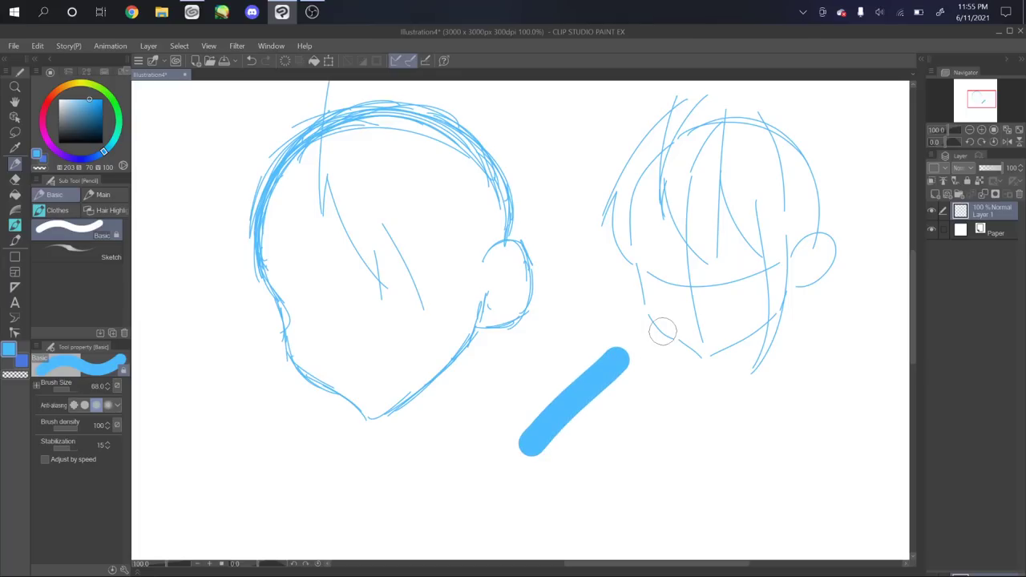
{"action": "left_click", "coordinate": [95, 405]}
{"action": "left_click", "coordinate": [115, 388]}
{"action": "left_click", "coordinate": [500, 291]}
{"action": "left_click_drag", "start_coordinate": [594, 504], "coordinate": [851, 450]}
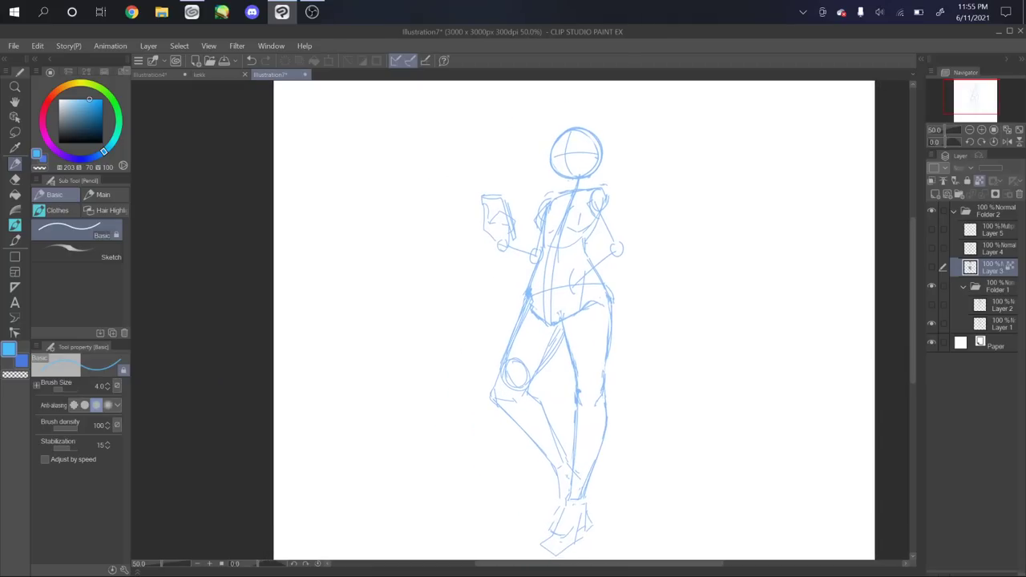
In the full-figure drawing Illustration7, show the red body sketch on Layer 2 and hide the blue construction sketch on Layer 1
{"action": "left_click_drag", "start_coordinate": [553, 320], "coordinate": [559, 293]}
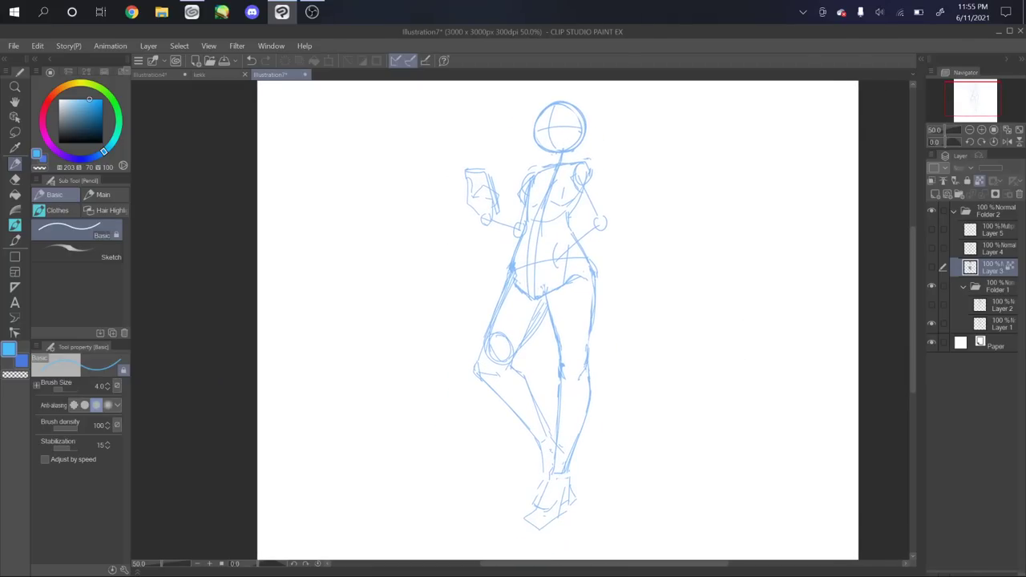
{"action": "scroll", "coordinate": [641, 265], "scroll_direction": "up", "scroll_amount": 2}
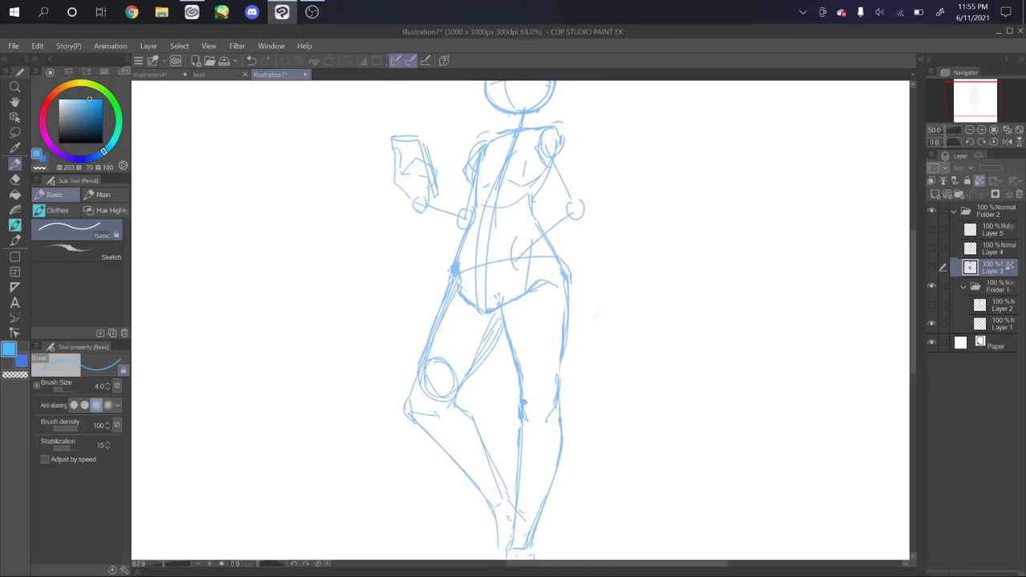
{"action": "left_click_drag", "start_coordinate": [641, 268], "coordinate": [681, 327]}
{"action": "left_click_drag", "start_coordinate": [561, 360], "coordinate": [551, 293]}
{"action": "left_click_drag", "start_coordinate": [561, 336], "coordinate": [541, 306]}
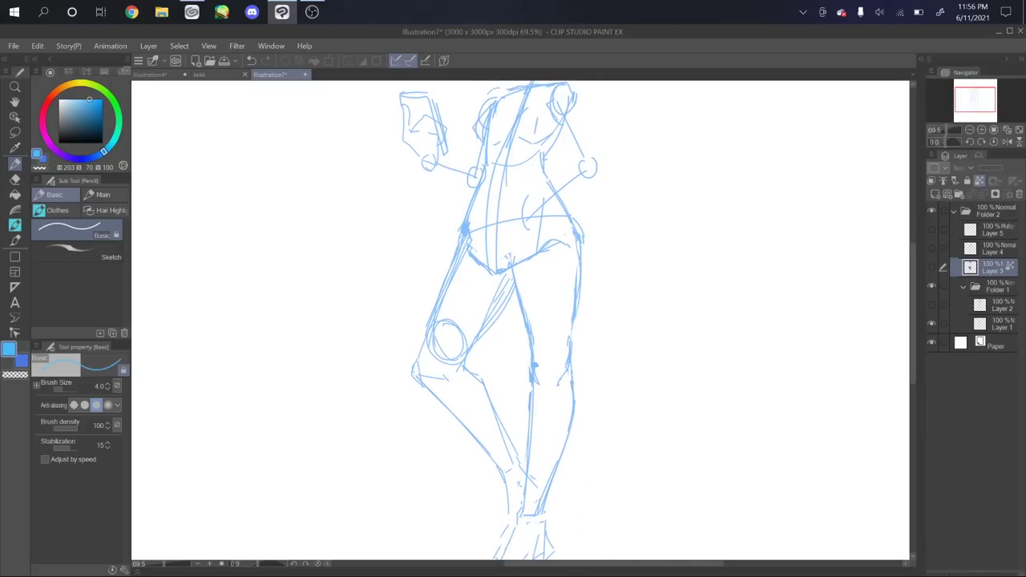
{"action": "scroll", "coordinate": [669, 282], "scroll_direction": "down", "scroll_amount": 1}
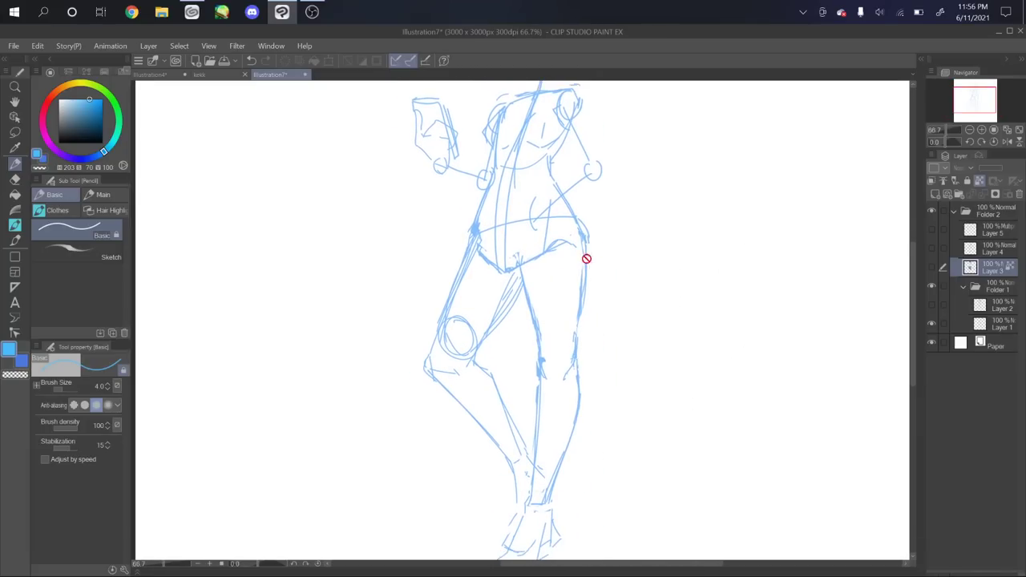
{"action": "scroll", "coordinate": [552, 179], "scroll_direction": "up", "scroll_amount": 3}
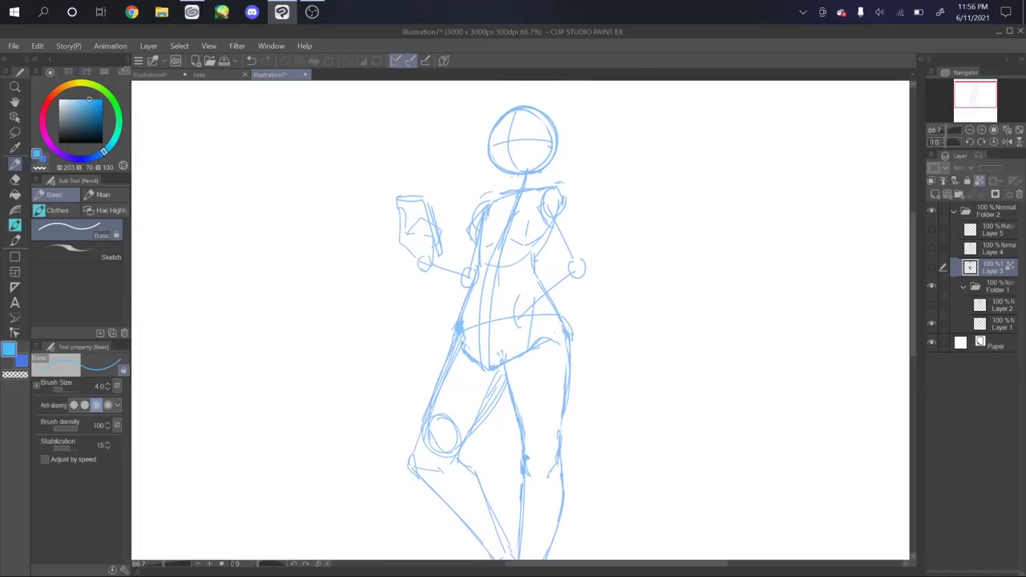
{"action": "left_click", "coordinate": [932, 306]}
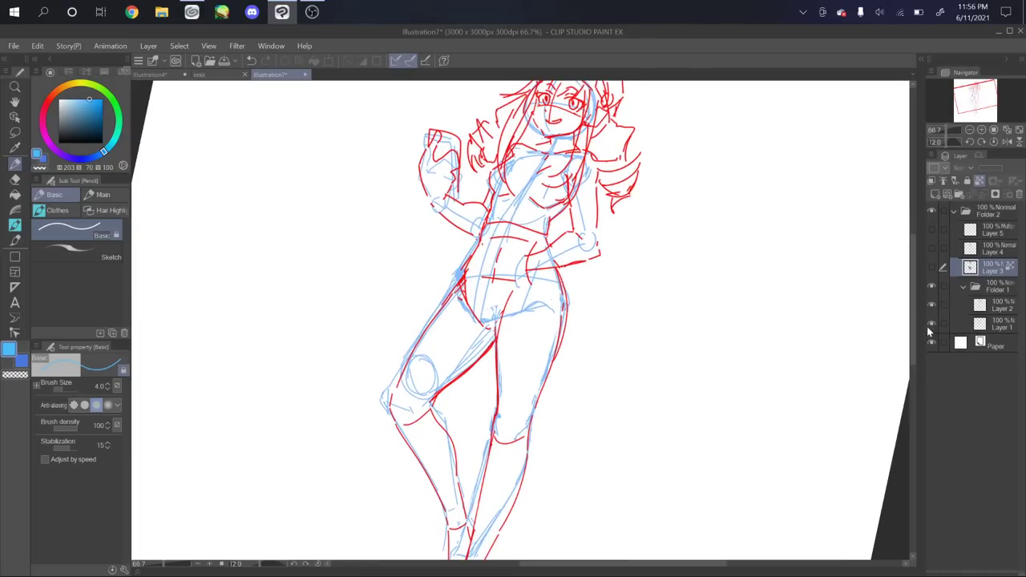
{"action": "left_click", "coordinate": [931, 325]}
Examine the red figure sketch from the cap and face down to the legs and feet
{"action": "scroll", "coordinate": [891, 312], "scroll_direction": "down", "scroll_amount": 1}
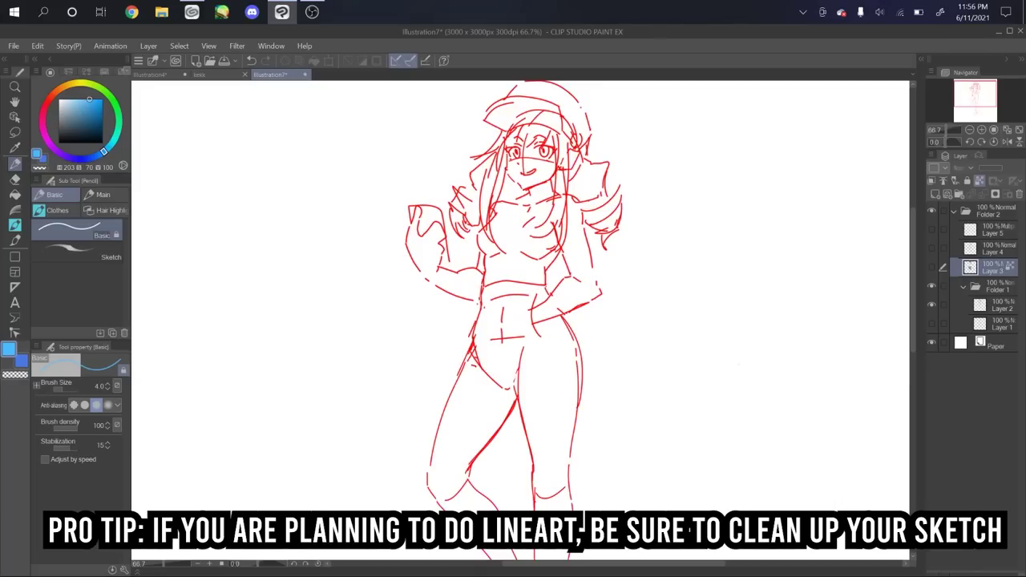
{"action": "scroll", "coordinate": [726, 351], "scroll_direction": "down", "scroll_amount": 2}
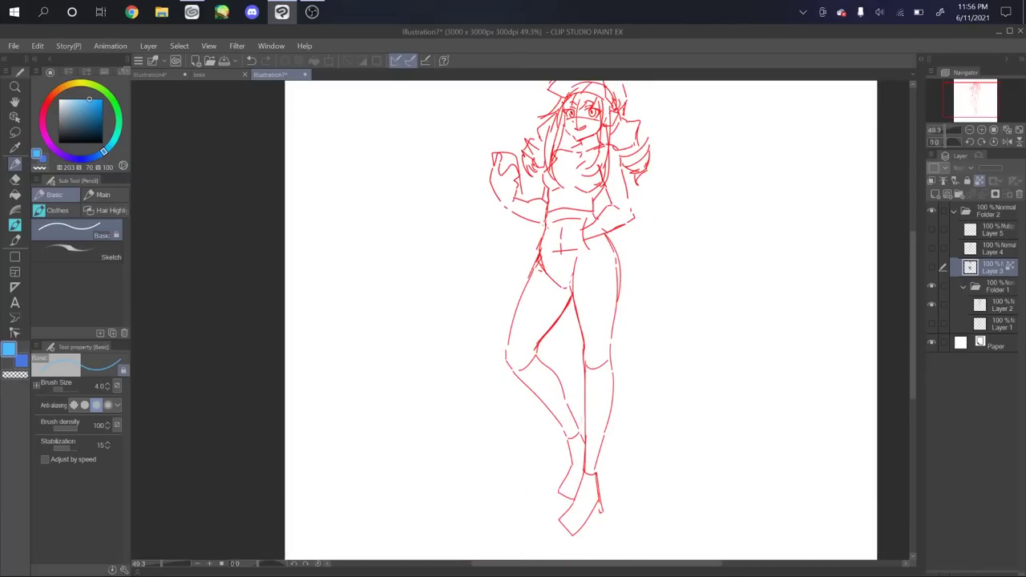
{"action": "scroll", "coordinate": [799, 230], "scroll_direction": "up", "scroll_amount": 2}
{"action": "scroll", "coordinate": [650, 306], "scroll_direction": "up", "scroll_amount": 2}
{"action": "scroll", "coordinate": [689, 360], "scroll_direction": "down", "scroll_amount": 2}
{"action": "scroll", "coordinate": [774, 275], "scroll_direction": "up", "scroll_amount": 1}
{"action": "scroll", "coordinate": [766, 272], "scroll_direction": "down", "scroll_amount": 1}
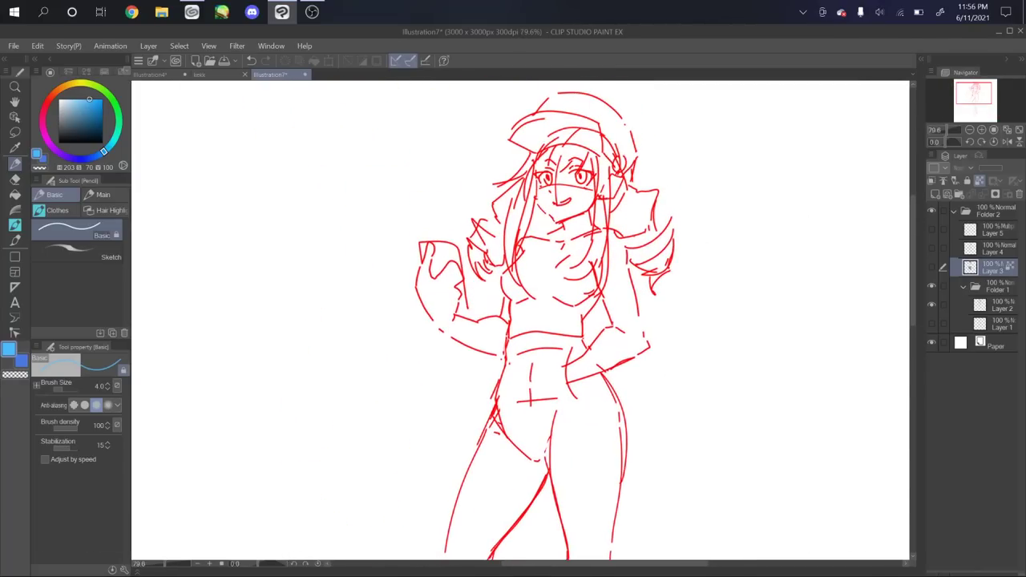
{"action": "left_click_drag", "start_coordinate": [772, 391], "coordinate": [699, 305]}
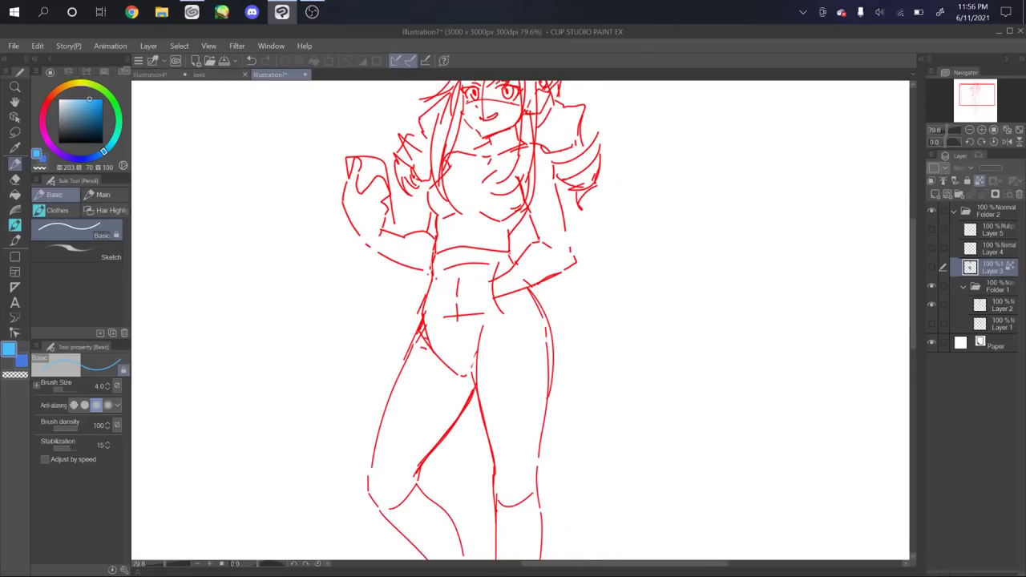
{"action": "left_click_drag", "start_coordinate": [725, 365], "coordinate": [669, 333]}
{"action": "scroll", "coordinate": [703, 299], "scroll_direction": "down", "scroll_amount": 1}
{"action": "left_click_drag", "start_coordinate": [713, 361], "coordinate": [662, 286]}
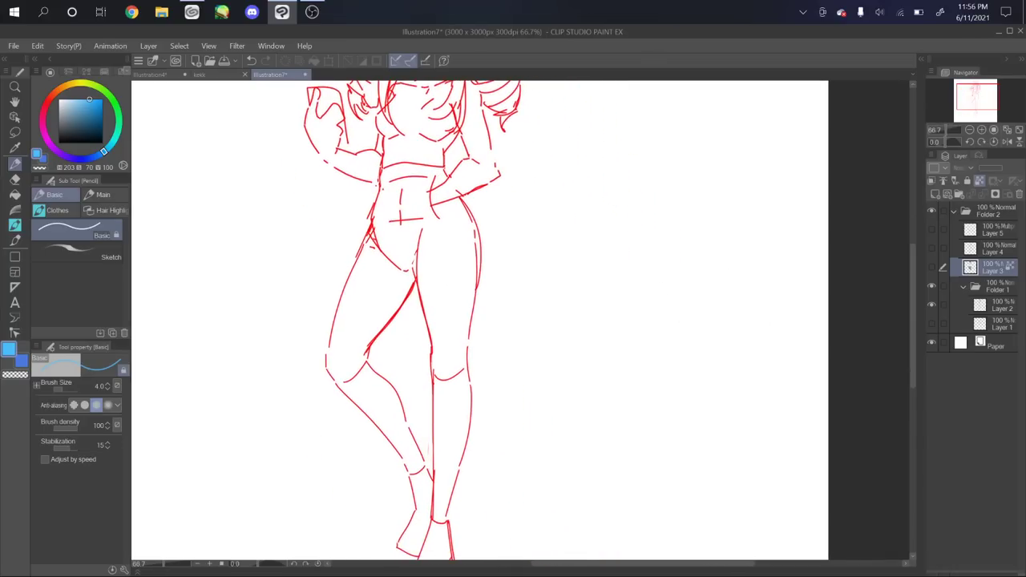
{"action": "left_click_drag", "start_coordinate": [662, 360], "coordinate": [713, 272]}
{"action": "left_click_drag", "start_coordinate": [625, 241], "coordinate": [722, 465]}
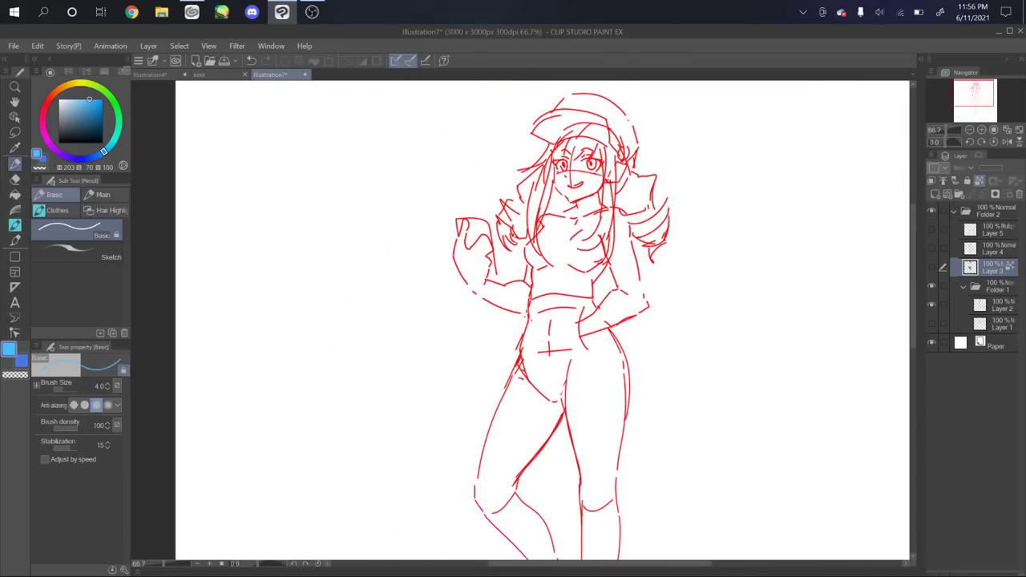
Hide the red sketch on Layer 2 and show only the dark lineart on Layer 4
{"action": "left_click", "coordinate": [930, 307]}
{"action": "left_click_drag", "start_coordinate": [932, 229], "coordinate": [931, 251]}
{"action": "left_click", "coordinate": [931, 251]}
Examine the lineart's skirt, legs and shoes, and the face and hair up close
{"action": "left_click_drag", "start_coordinate": [760, 395], "coordinate": [685, 309]}
{"action": "scroll", "coordinate": [715, 314], "scroll_direction": "down", "scroll_amount": 2}
{"action": "scroll", "coordinate": [755, 283], "scroll_direction": "up", "scroll_amount": 1}
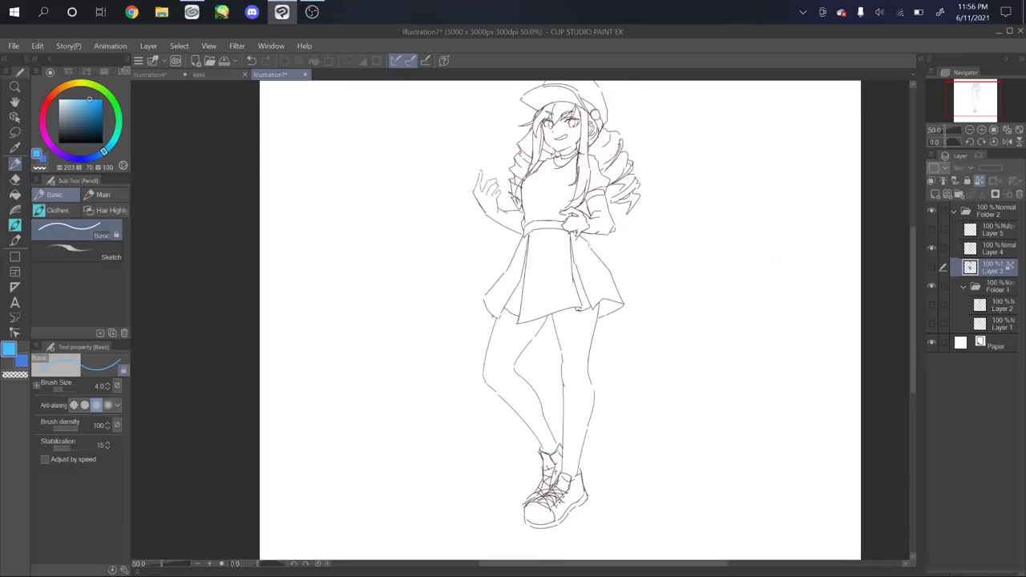
{"action": "scroll", "coordinate": [755, 284], "scroll_direction": "up", "scroll_amount": 2}
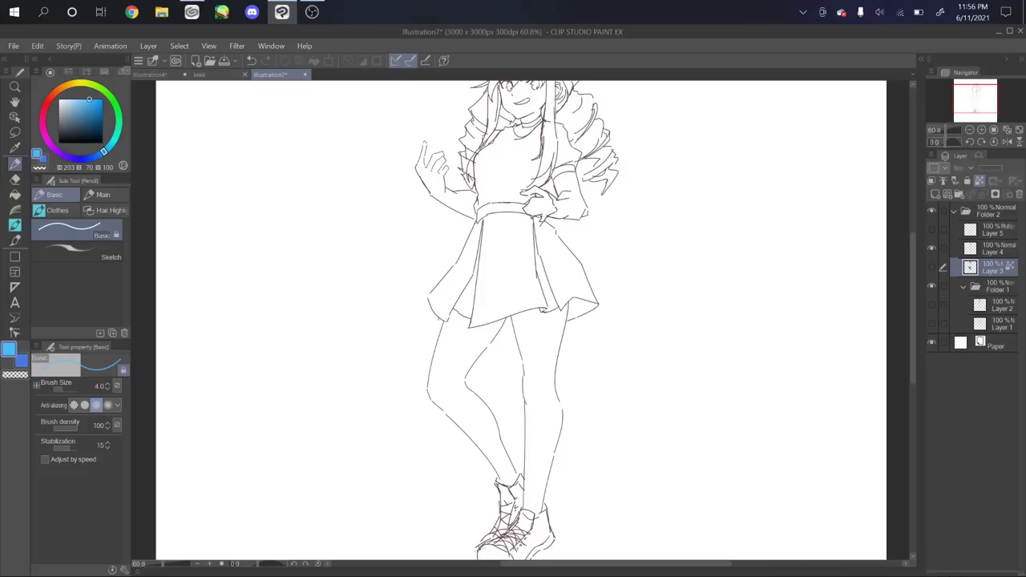
{"action": "scroll", "coordinate": [725, 210], "scroll_direction": "up", "scroll_amount": 5}
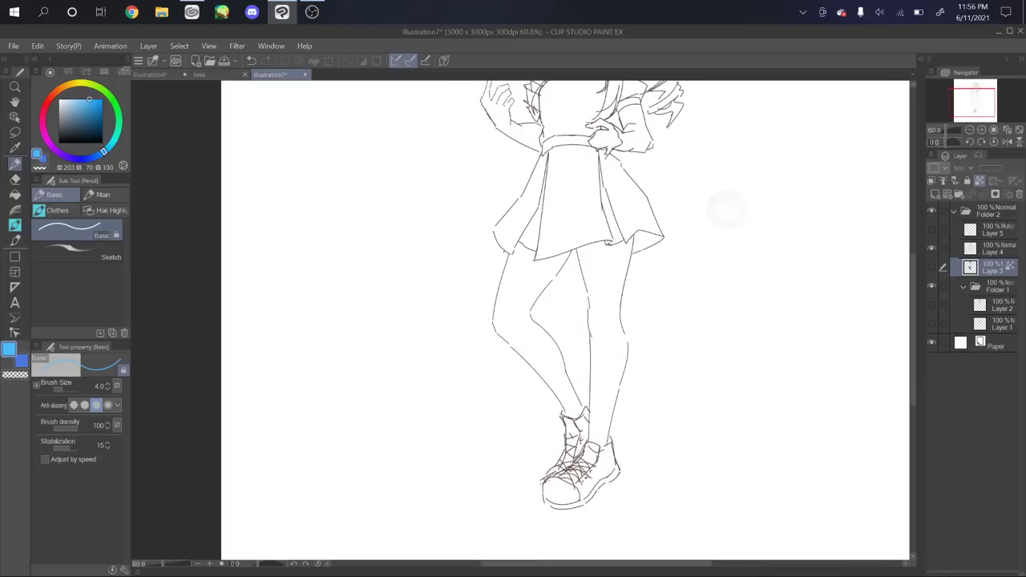
{"action": "left_click_drag", "start_coordinate": [707, 246], "coordinate": [779, 493]}
{"action": "left_click_drag", "start_coordinate": [745, 140], "coordinate": [765, 295]}
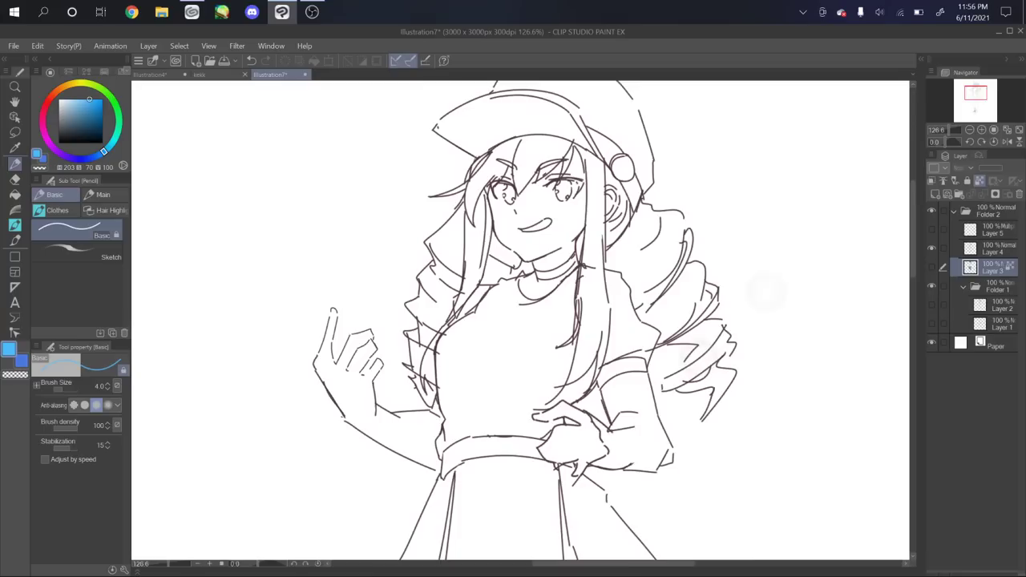
{"action": "scroll", "coordinate": [755, 301], "scroll_direction": "down", "scroll_amount": 2}
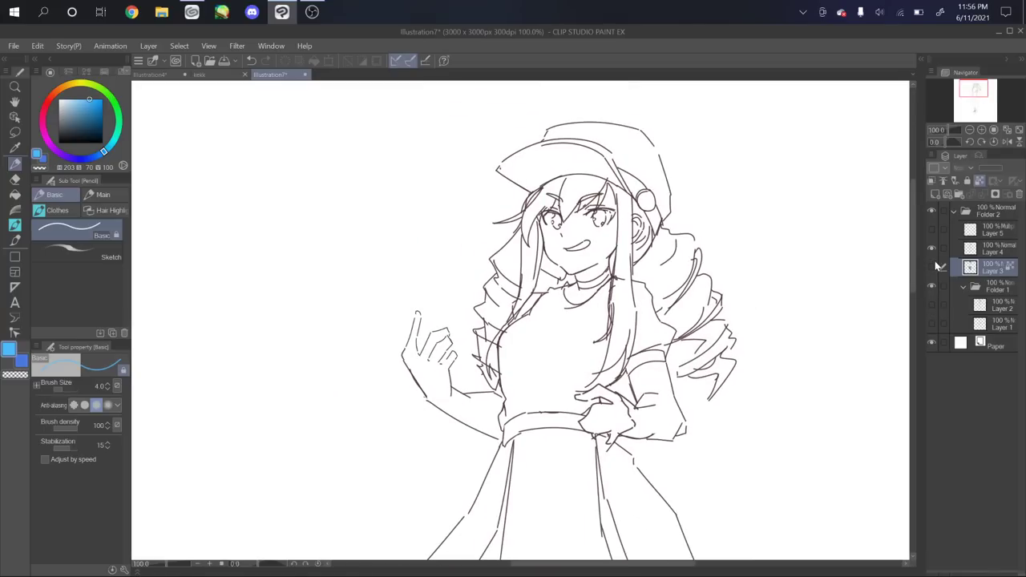
Show Layer 5 and the coloring on Layer 3 together with the lineart
{"action": "left_click", "coordinate": [930, 230]}
{"action": "left_click", "coordinate": [930, 267]}
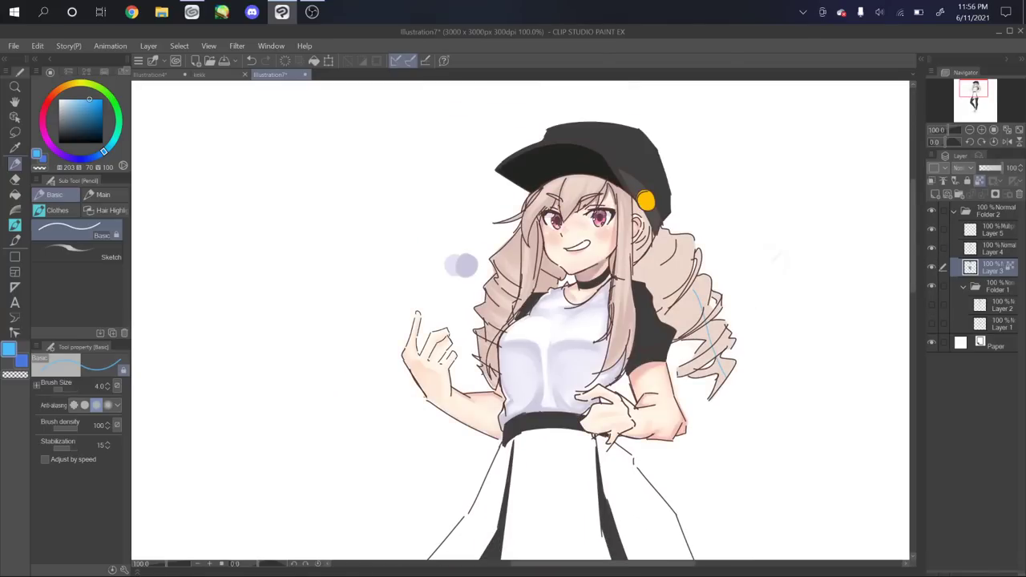
{"action": "scroll", "coordinate": [767, 245], "scroll_direction": "down", "scroll_amount": 2}
{"action": "scroll", "coordinate": [756, 257], "scroll_direction": "up", "scroll_amount": 2}
{"action": "scroll", "coordinate": [765, 252], "scroll_direction": "up", "scroll_amount": 1}
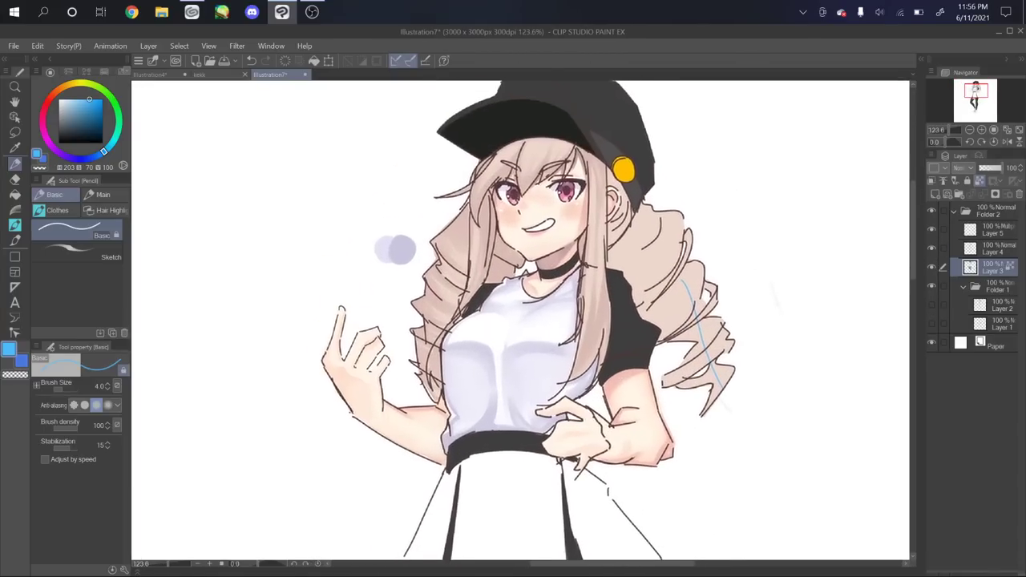
Undo the thin blue stroke over the hair curls
{"action": "key", "text": "ctrl+z"}
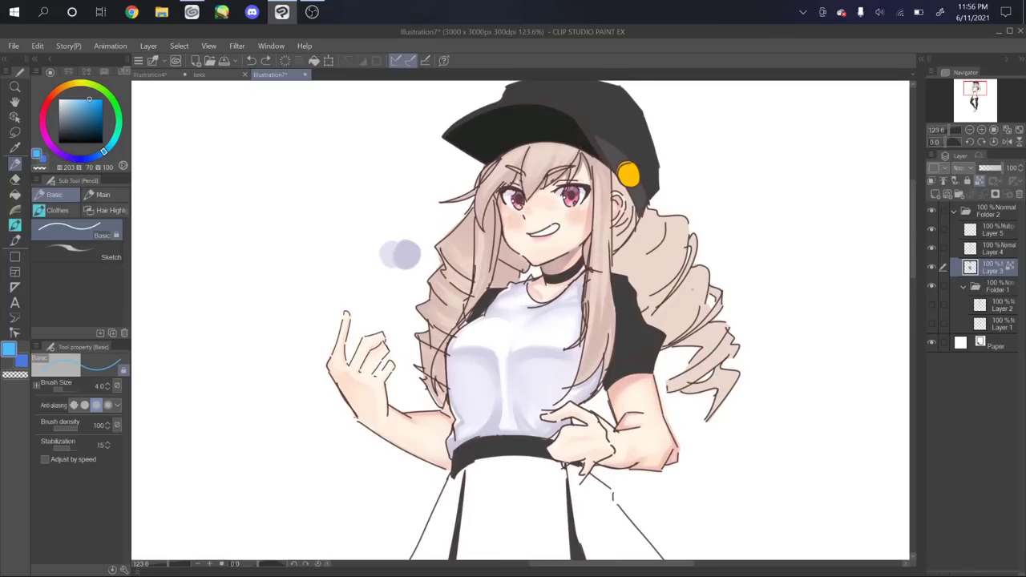
{"action": "scroll", "coordinate": [764, 313], "scroll_direction": "down", "scroll_amount": 1}
{"action": "left_click_drag", "start_coordinate": [764, 313], "coordinate": [745, 203]}
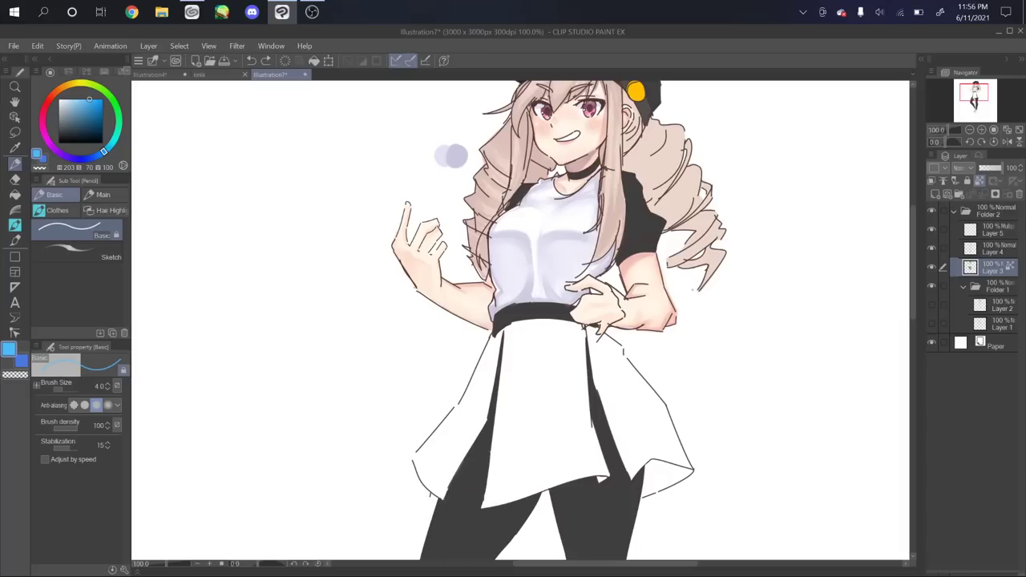
Switch to the kekk illustration, expand Folder 9, and collapse and hide its coloring group, Folder 10
{"action": "left_click", "coordinate": [208, 75]}
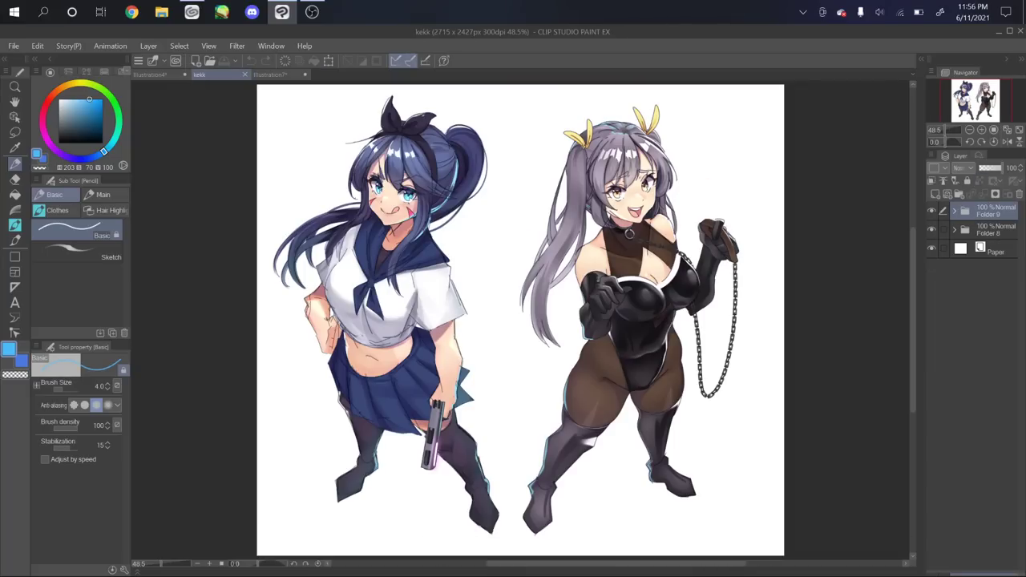
{"action": "left_click", "coordinate": [954, 211]}
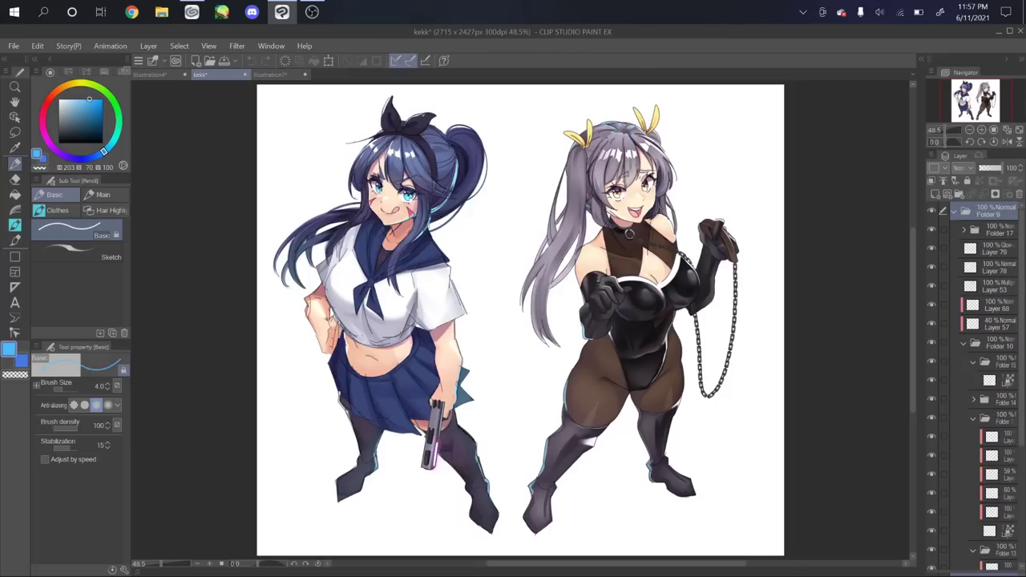
{"action": "left_click", "coordinate": [997, 230]}
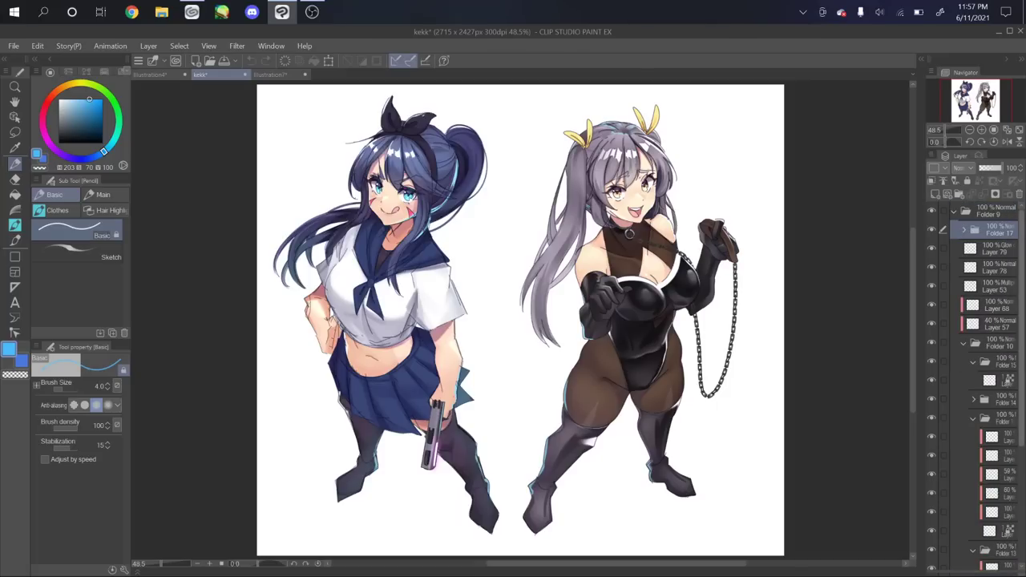
{"action": "left_click", "coordinate": [964, 343]}
{"action": "left_click", "coordinate": [931, 343]}
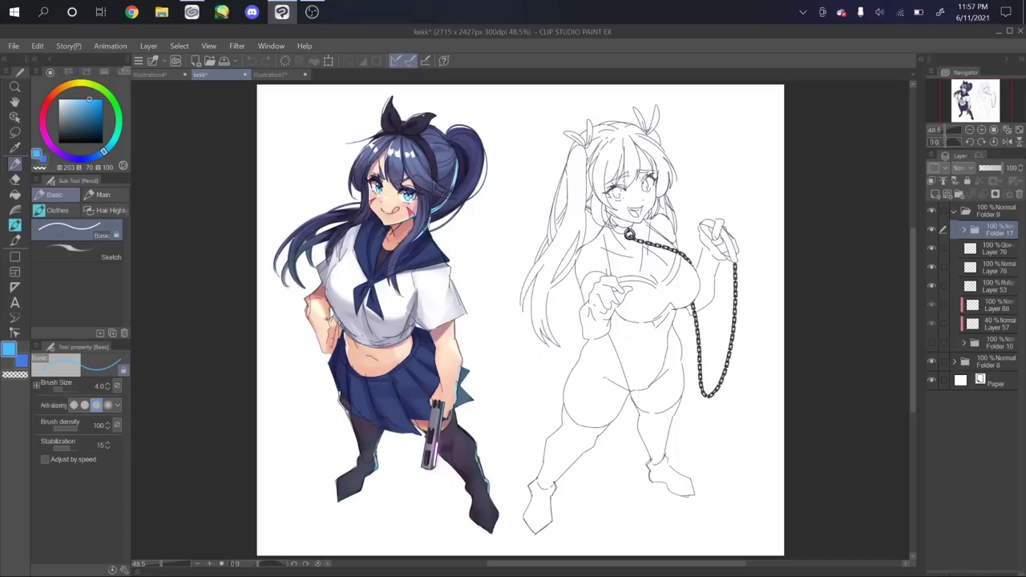
Inspect the chained figure's lineart up close and show the coloring in Folder 10 again
{"action": "scroll", "coordinate": [723, 318], "scroll_direction": "up", "scroll_amount": 5}
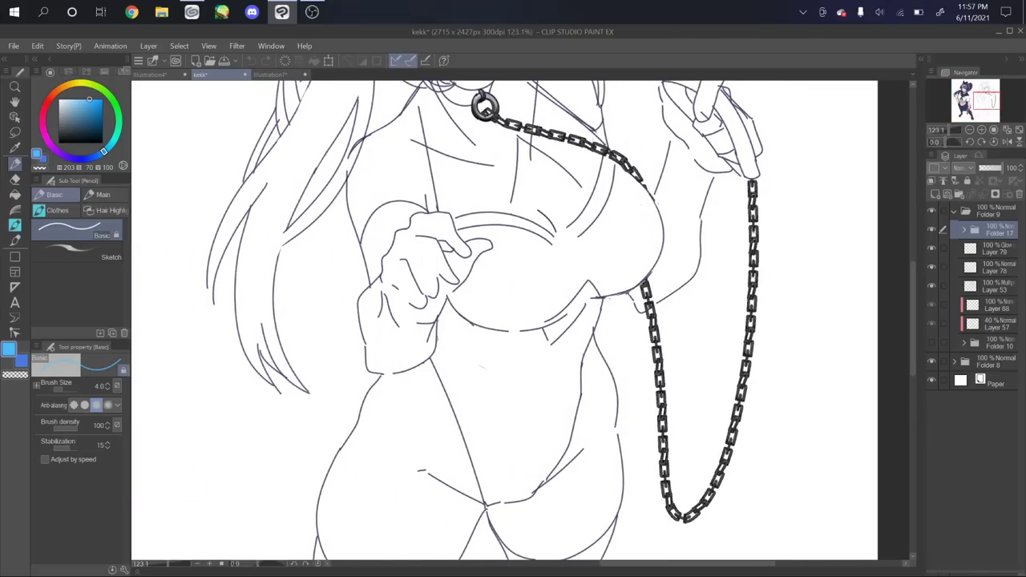
{"action": "left_click_drag", "start_coordinate": [718, 286], "coordinate": [774, 415]}
{"action": "mouse_move", "coordinate": [721, 233]}
{"action": "left_mouse_down"}
{"action": "mouse_move", "coordinate": [758, 369]}
{"action": "mouse_move", "coordinate": [718, 252]}
{"action": "left_mouse_up"}
{"action": "scroll", "coordinate": [758, 368], "scroll_direction": "down", "scroll_amount": 1}
{"action": "left_click", "coordinate": [932, 343]}
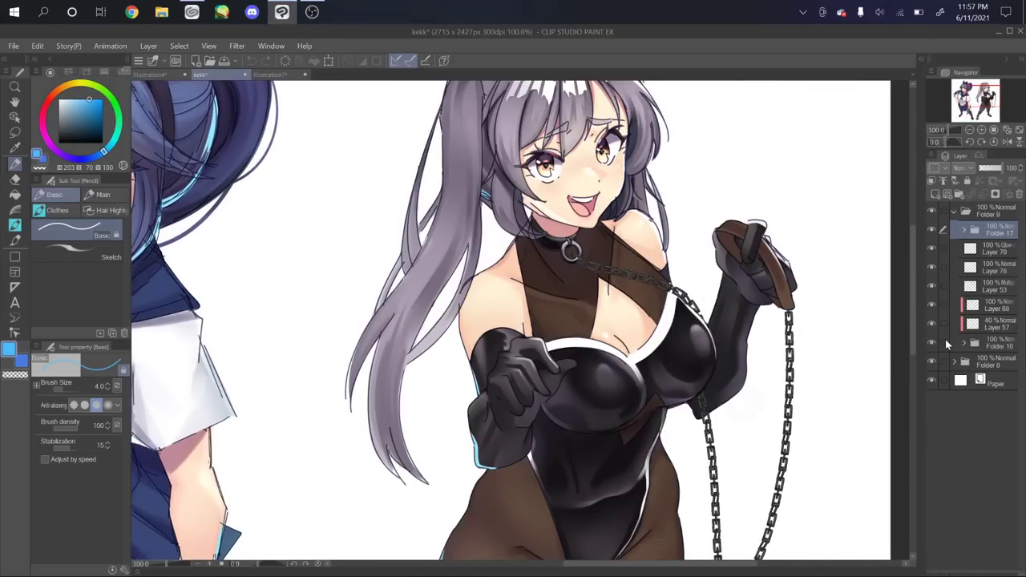
Expand Folder 8 and toggle Folder 7 off and on to check the layers of the sailor-uniform figure
{"action": "scroll", "coordinate": [778, 339], "scroll_direction": "down", "scroll_amount": 3}
{"action": "scroll", "coordinate": [767, 321], "scroll_direction": "up", "scroll_amount": 5}
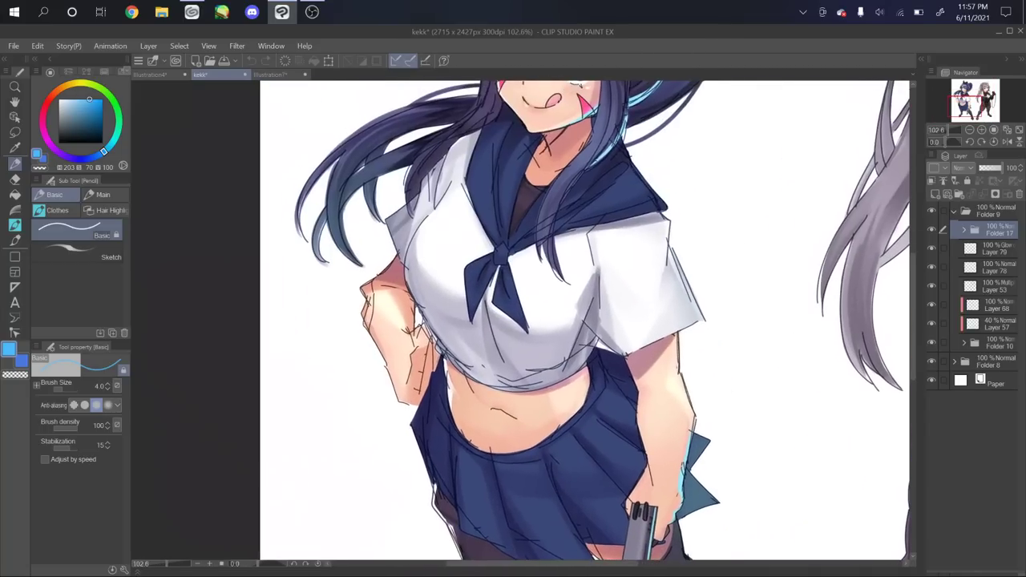
{"action": "scroll", "coordinate": [729, 357], "scroll_direction": "up", "scroll_amount": 1}
{"action": "scroll", "coordinate": [729, 358], "scroll_direction": "down", "scroll_amount": 3}
{"action": "left_click_drag", "start_coordinate": [742, 345], "coordinate": [722, 395]}
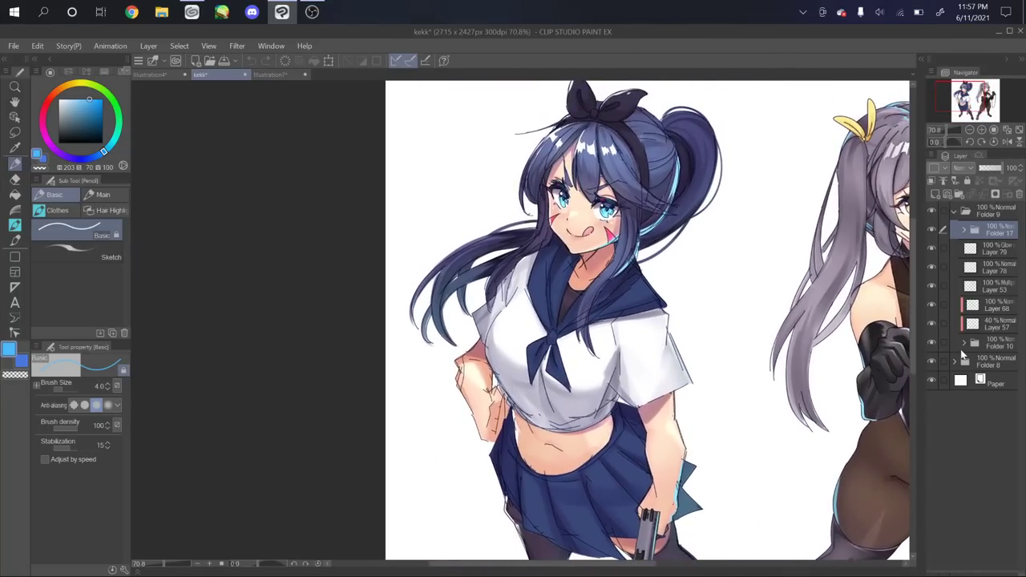
{"action": "left_click", "coordinate": [954, 362]}
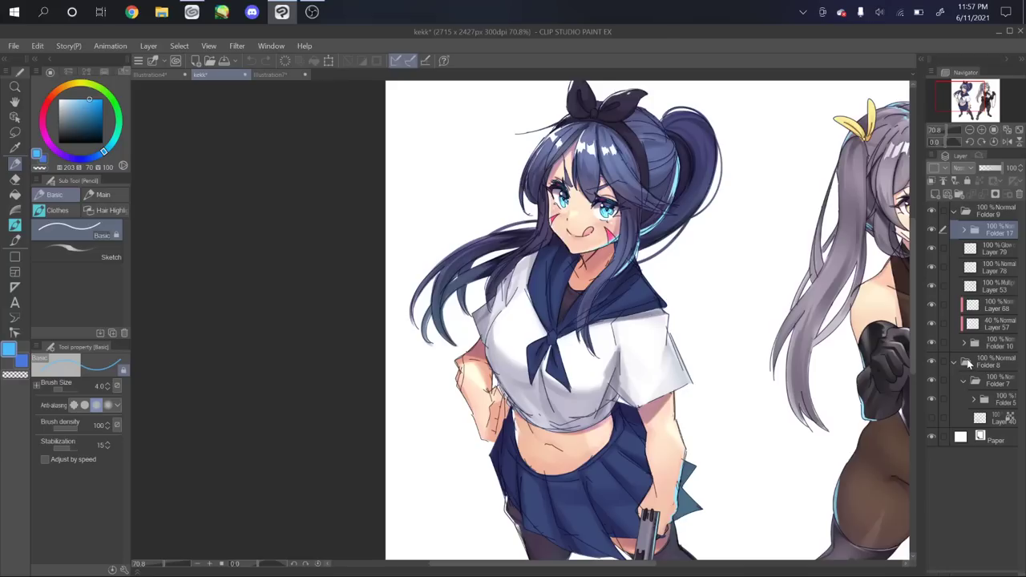
{"action": "left_click", "coordinate": [931, 398]}
{"action": "left_click", "coordinate": [931, 381]}
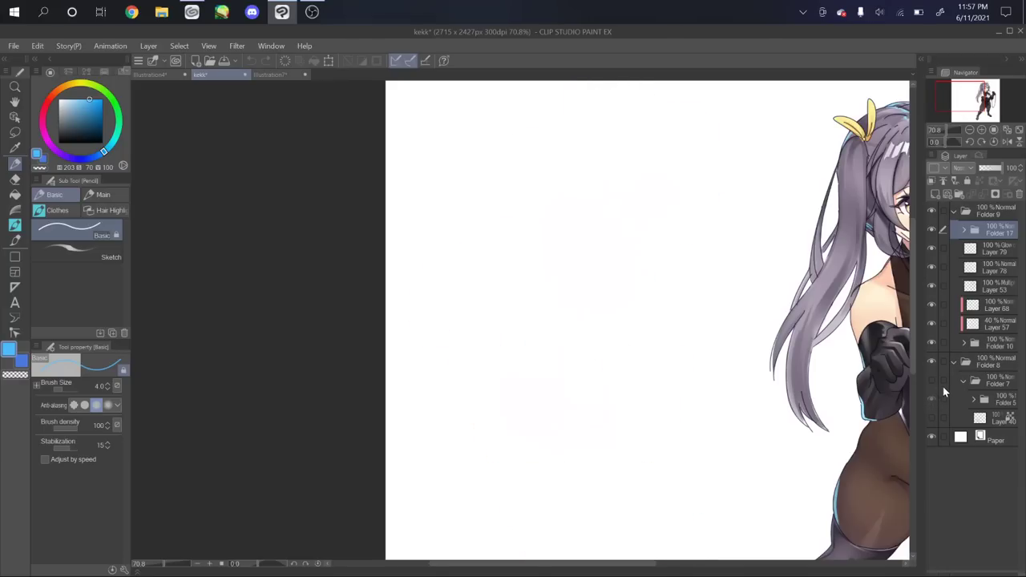
{"action": "left_click", "coordinate": [931, 380]}
{"action": "left_click", "coordinate": [963, 381]}
{"action": "left_click", "coordinate": [963, 382]}
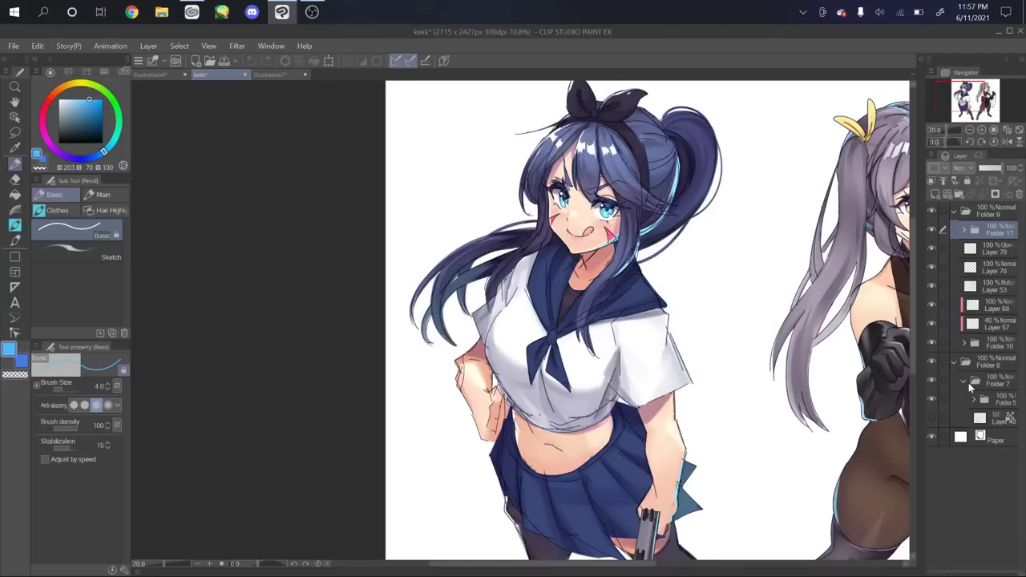
Expand Folder 5 and hide its collapsed coloring subfolder to leave the sailor-uniform figure's lineart
{"action": "left_click", "coordinate": [975, 399]}
{"action": "scroll", "coordinate": [1013, 368], "scroll_direction": "down", "scroll_amount": 2}
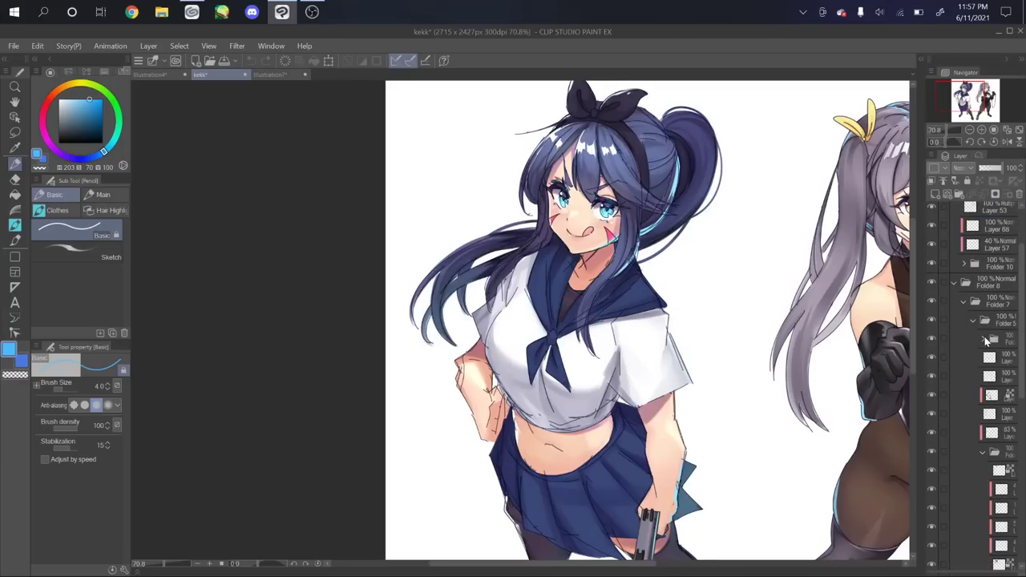
{"action": "scroll", "coordinate": [1022, 388], "scroll_direction": "down", "scroll_amount": 2}
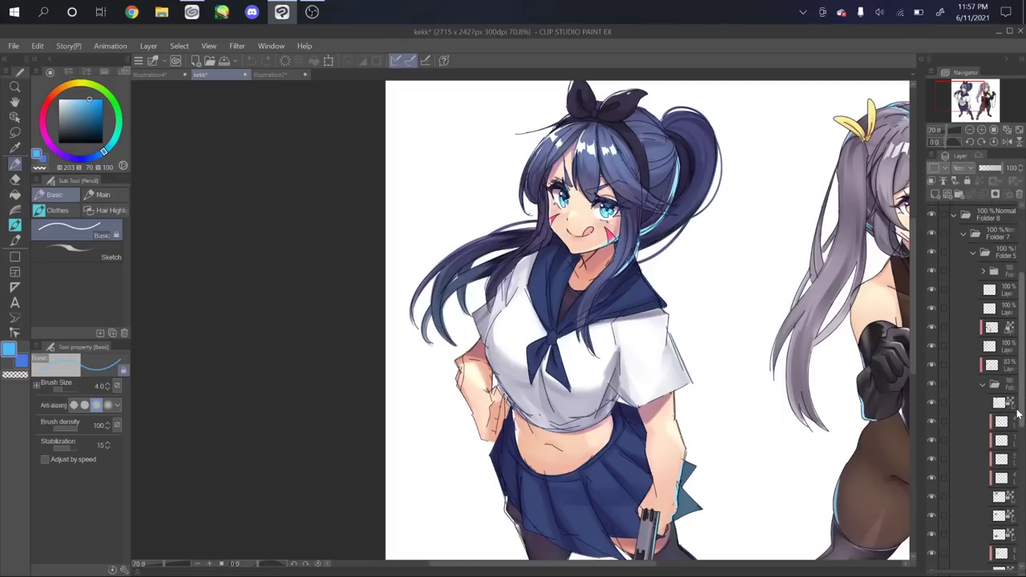
{"action": "left_click", "coordinate": [982, 384]}
{"action": "left_click", "coordinate": [933, 523]}
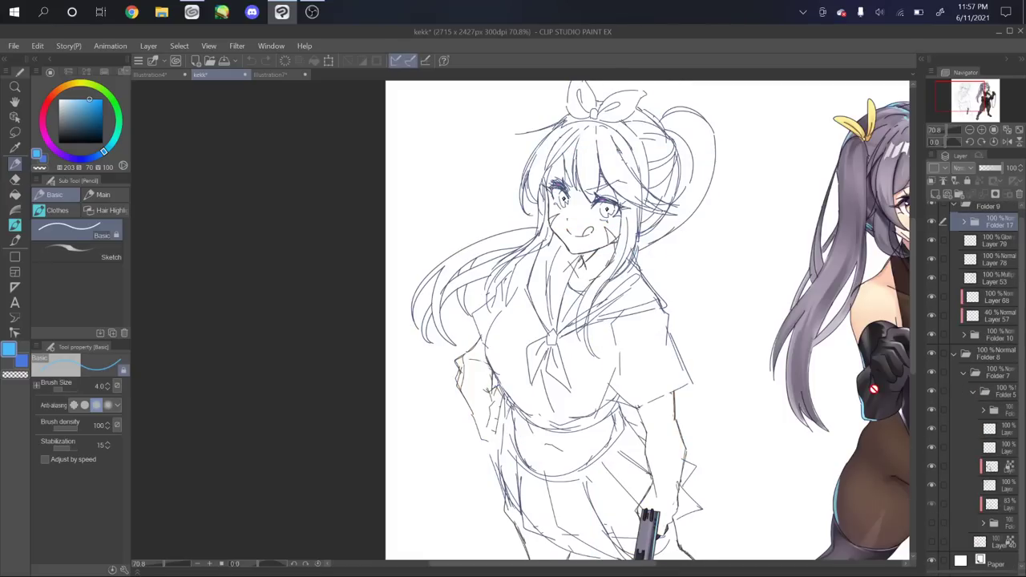
Examine the sailor-uniform figure's lineart, and the colored figure's face, hair and outfit up close
{"action": "scroll", "coordinate": [737, 396], "scroll_direction": "up", "scroll_amount": 1}
{"action": "mouse_move", "coordinate": [755, 366]}
{"action": "left_mouse_down"}
{"action": "mouse_move", "coordinate": [790, 247]}
{"action": "mouse_move", "coordinate": [756, 366]}
{"action": "left_mouse_up"}
{"action": "scroll", "coordinate": [756, 366], "scroll_direction": "down", "scroll_amount": 2}
{"action": "left_click_drag", "start_coordinate": [756, 321], "coordinate": [558, 320]}
{"action": "scroll", "coordinate": [757, 293], "scroll_direction": "down", "scroll_amount": 2}
{"action": "left_click_drag", "start_coordinate": [757, 293], "coordinate": [677, 258]}
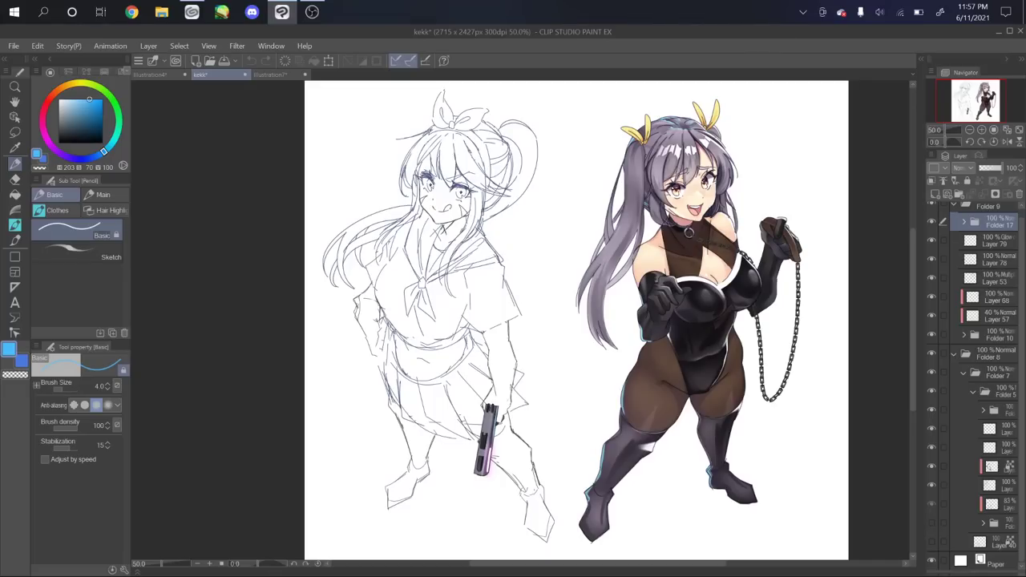
{"action": "scroll", "coordinate": [645, 278], "scroll_direction": "up", "scroll_amount": 5}
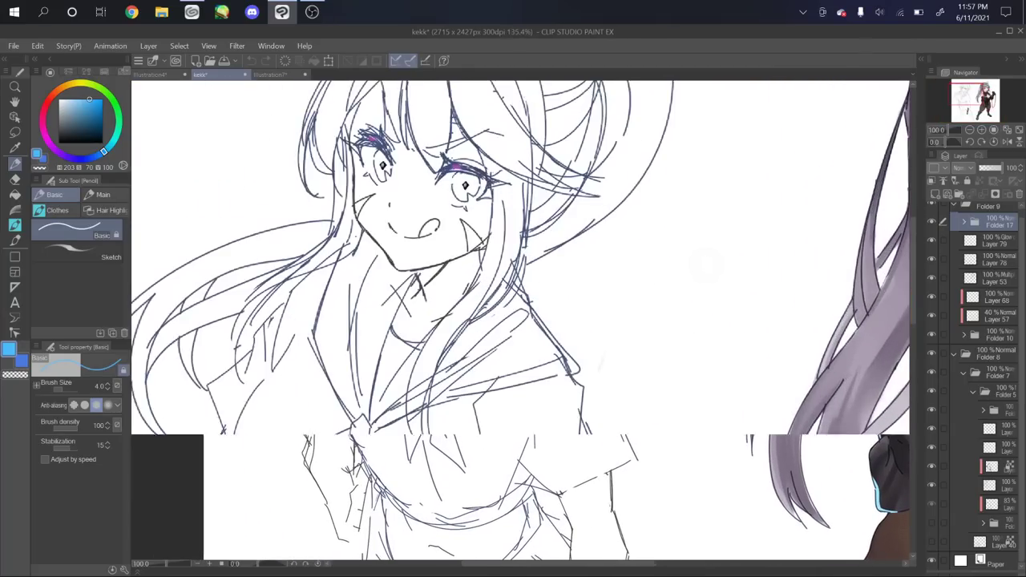
{"action": "scroll", "coordinate": [644, 278], "scroll_direction": "up", "scroll_amount": 1}
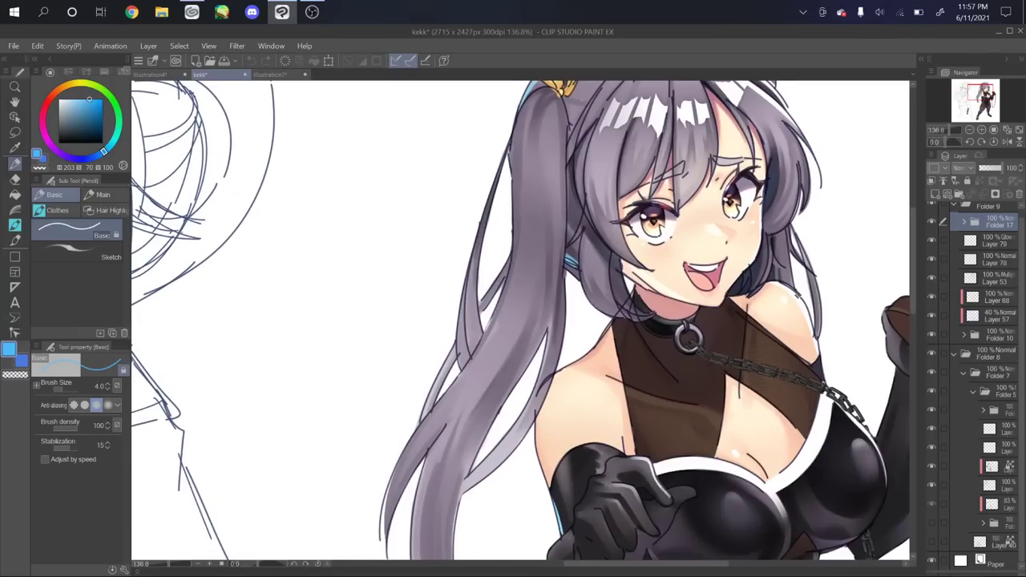
{"action": "scroll", "coordinate": [744, 276], "scroll_direction": "down", "scroll_amount": 3}
{"action": "scroll", "coordinate": [817, 232], "scroll_direction": "up", "scroll_amount": 4}
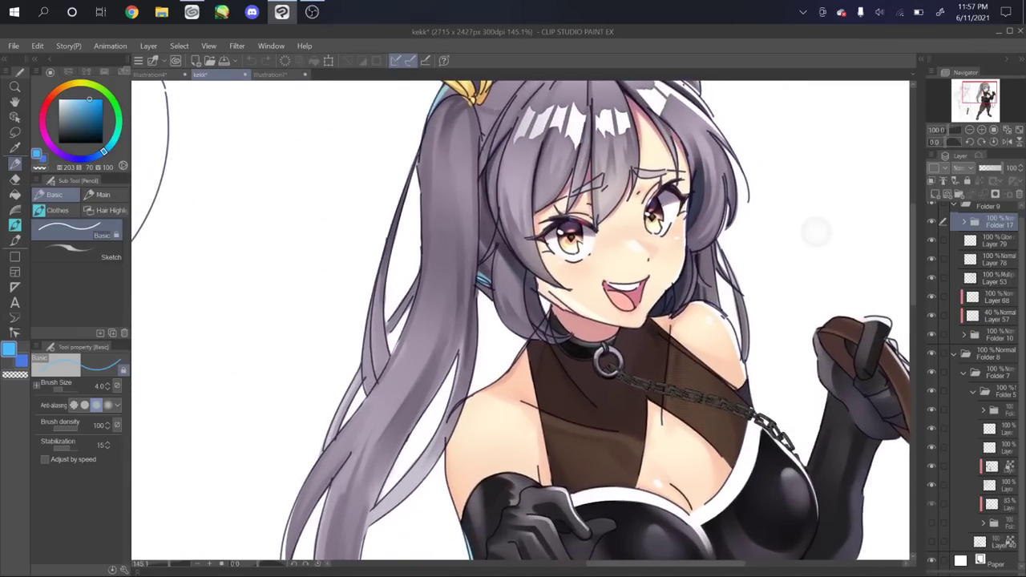
{"action": "scroll", "coordinate": [823, 230], "scroll_direction": "down", "scroll_amount": 4}
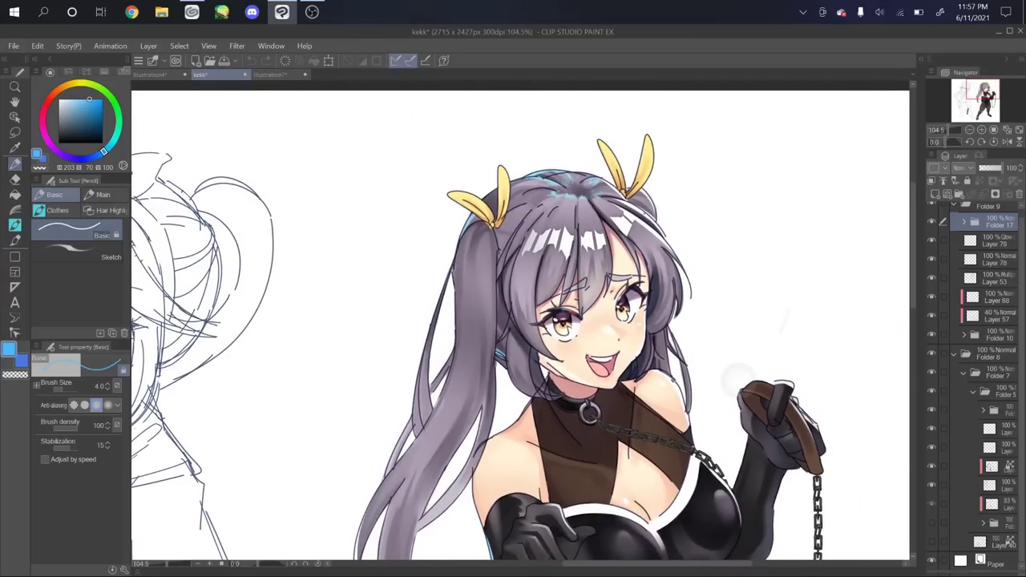
{"action": "left_click_drag", "start_coordinate": [798, 329], "coordinate": [782, 351]}
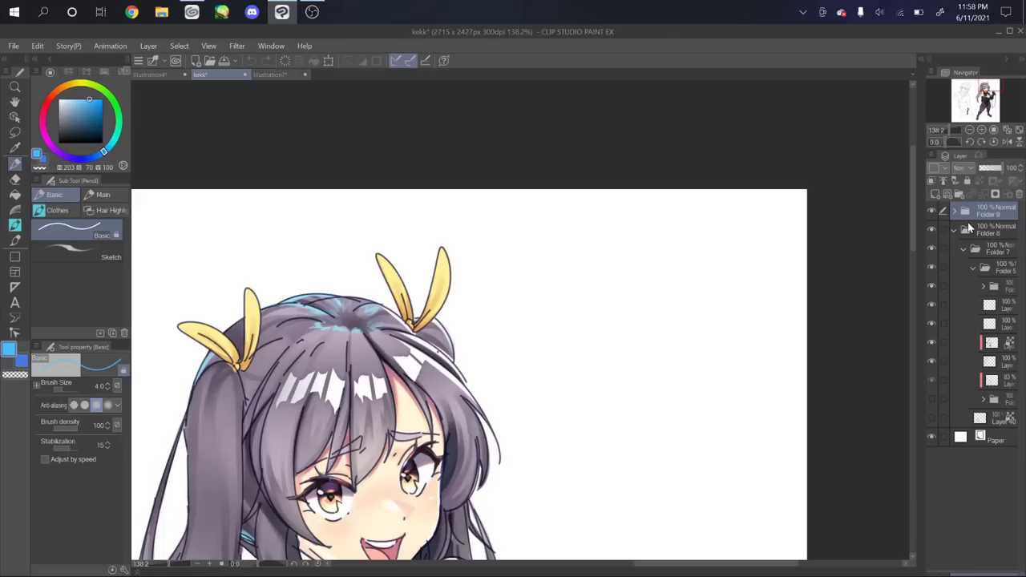
Add a new layer above Folder 9 and scribble thick blue test strokes beside the head at brush size 40.1
{"action": "left_click", "coordinate": [936, 194]}
{"action": "mouse_move", "coordinate": [573, 258]}
{"action": "left_mouse_down"}
{"action": "mouse_move", "coordinate": [641, 266]}
{"action": "mouse_move", "coordinate": [668, 254]}
{"action": "left_mouse_up"}
{"action": "mouse_move", "coordinate": [718, 277]}
{"action": "left_mouse_down"}
{"action": "mouse_move", "coordinate": [705, 329]}
{"action": "mouse_move", "coordinate": [601, 344]}
{"action": "mouse_move", "coordinate": [645, 397]}
{"action": "left_mouse_up"}
{"action": "mouse_move", "coordinate": [552, 325]}
{"action": "left_mouse_down"}
{"action": "mouse_move", "coordinate": [531, 377]}
{"action": "mouse_move", "coordinate": [563, 448]}
{"action": "mouse_move", "coordinate": [710, 477]}
{"action": "left_mouse_up"}
{"action": "mouse_move", "coordinate": [687, 302]}
{"action": "left_mouse_down"}
{"action": "mouse_move", "coordinate": [703, 255]}
{"action": "mouse_move", "coordinate": [751, 267]}
{"action": "mouse_move", "coordinate": [801, 379]}
{"action": "left_mouse_up"}
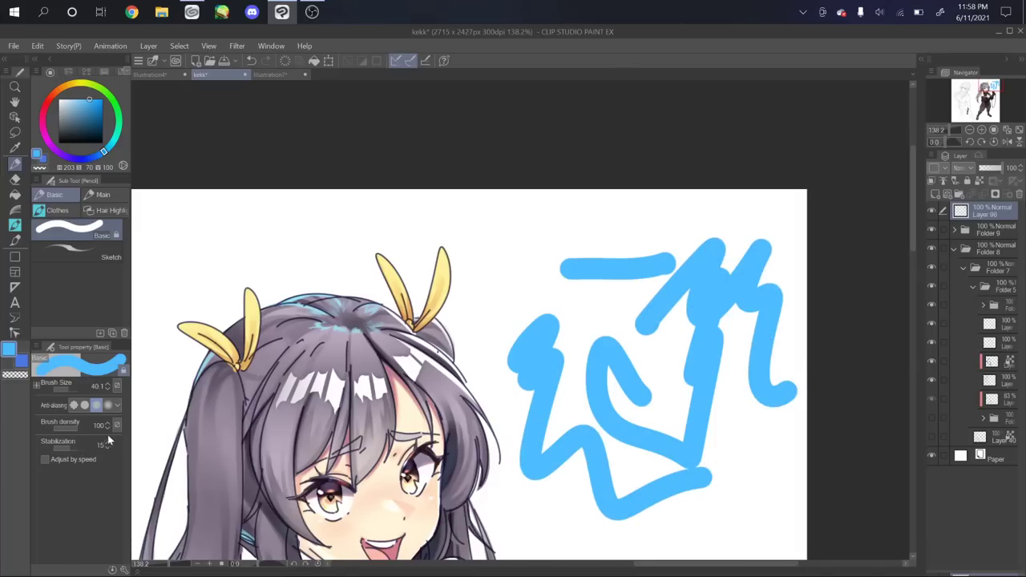
Undo all the thick blue test strokes beside the head
{"action": "key", "text": "ctrl+z"}
{"action": "key", "text": "ctrl+z"}
{"action": "key", "text": "ctrl+z"}
{"action": "key", "text": "ctrl+z"}
{"action": "key", "text": "ctrl+z"}
{"action": "key", "text": "ctrl+z"}
Try two more thick blue strokes on the blank area beside the head, undoing each one
{"action": "mouse_move", "coordinate": [641, 272]}
{"action": "left_mouse_down"}
{"action": "mouse_move", "coordinate": [637, 356]}
{"action": "mouse_move", "coordinate": [766, 296]}
{"action": "left_mouse_up"}
{"action": "key", "text": "ctrl+z"}
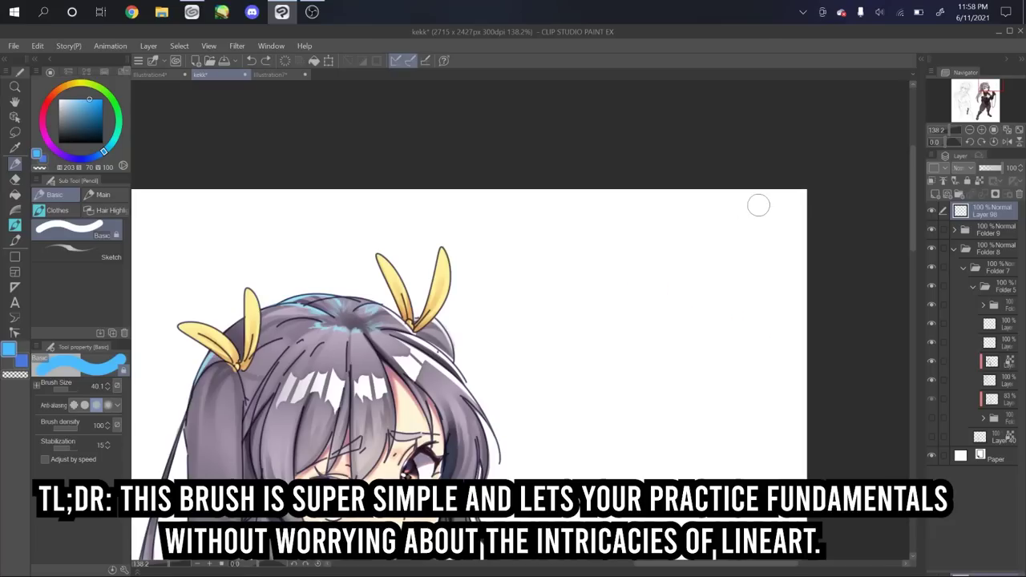
{"action": "mouse_move", "coordinate": [615, 260]}
{"action": "left_mouse_down"}
{"action": "mouse_move", "coordinate": [634, 291]}
{"action": "mouse_move", "coordinate": [796, 375]}
{"action": "left_mouse_up"}
{"action": "key", "text": "ctrl+z"}
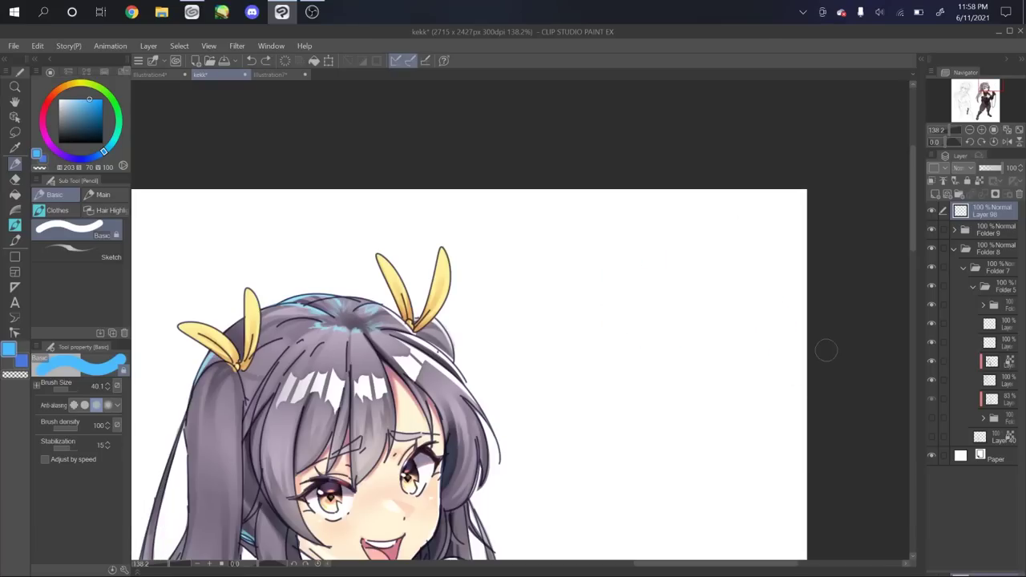
Draw a thin blue curved stroke beside the head with the Basic brush at size 5.8
{"action": "left_click_drag", "start_coordinate": [709, 289], "coordinate": [597, 421]}
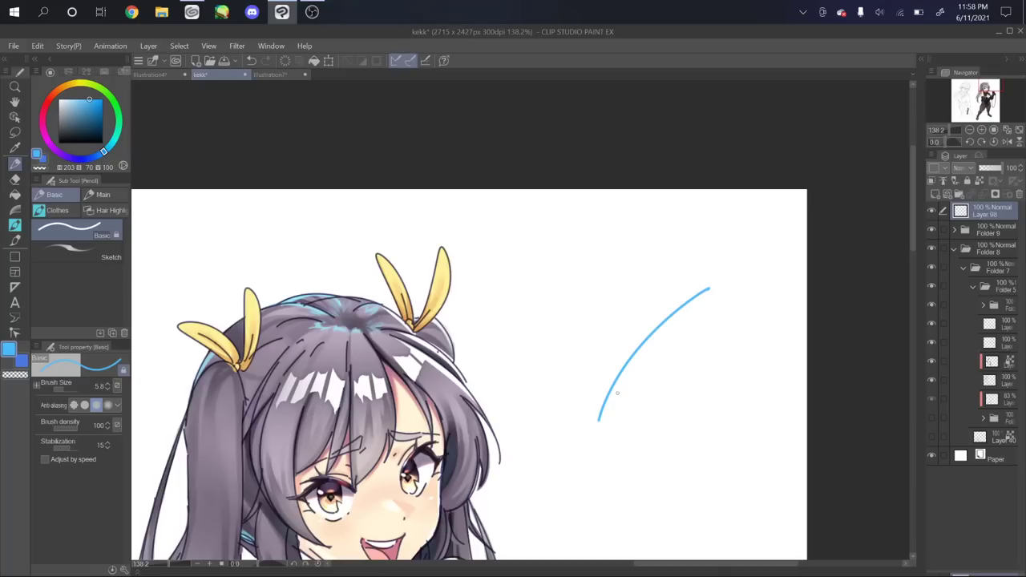
{"action": "scroll", "coordinate": [617, 393], "scroll_direction": "down", "scroll_amount": 3}
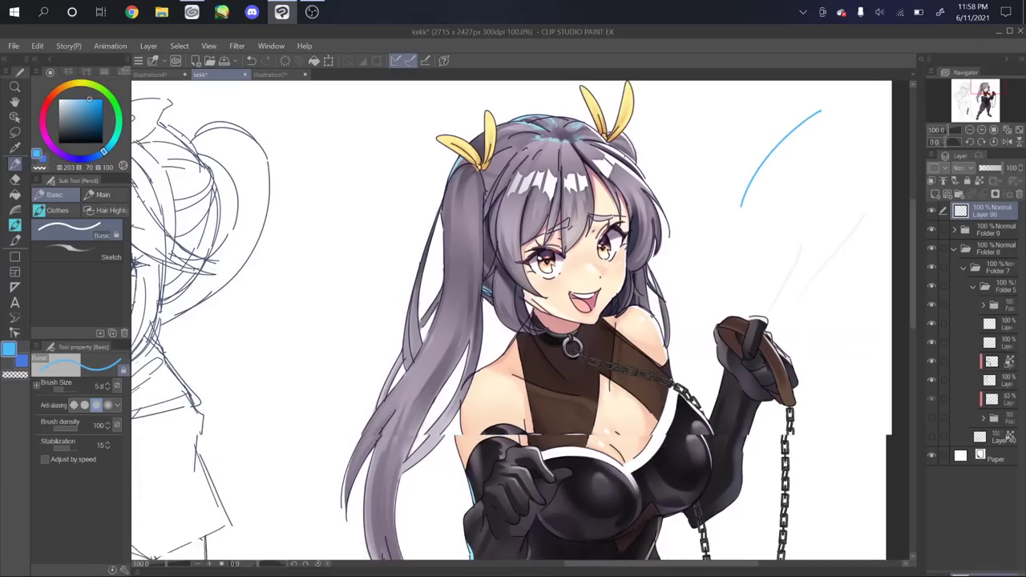
{"action": "scroll", "coordinate": [617, 393], "scroll_direction": "down", "scroll_amount": 3}
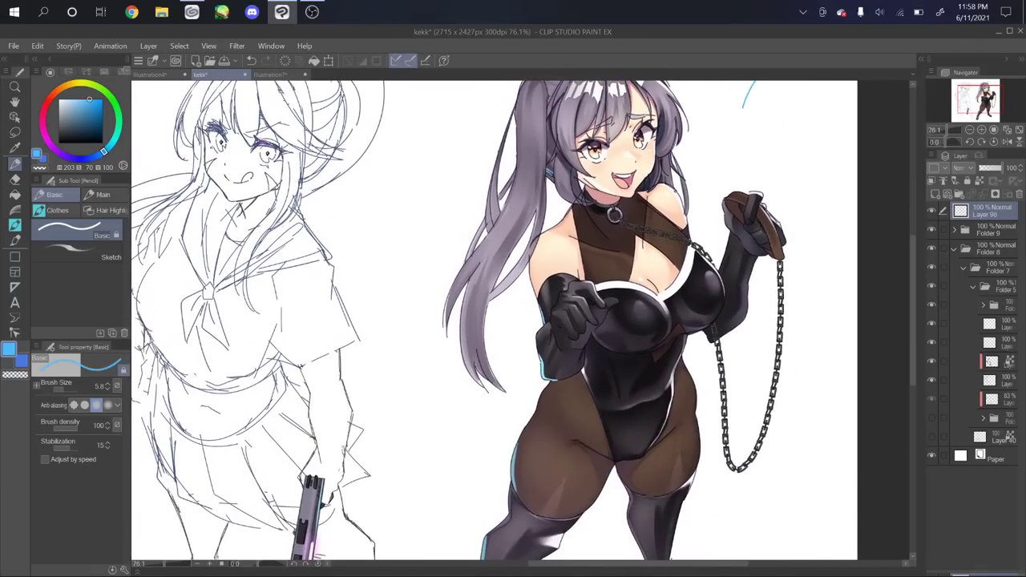